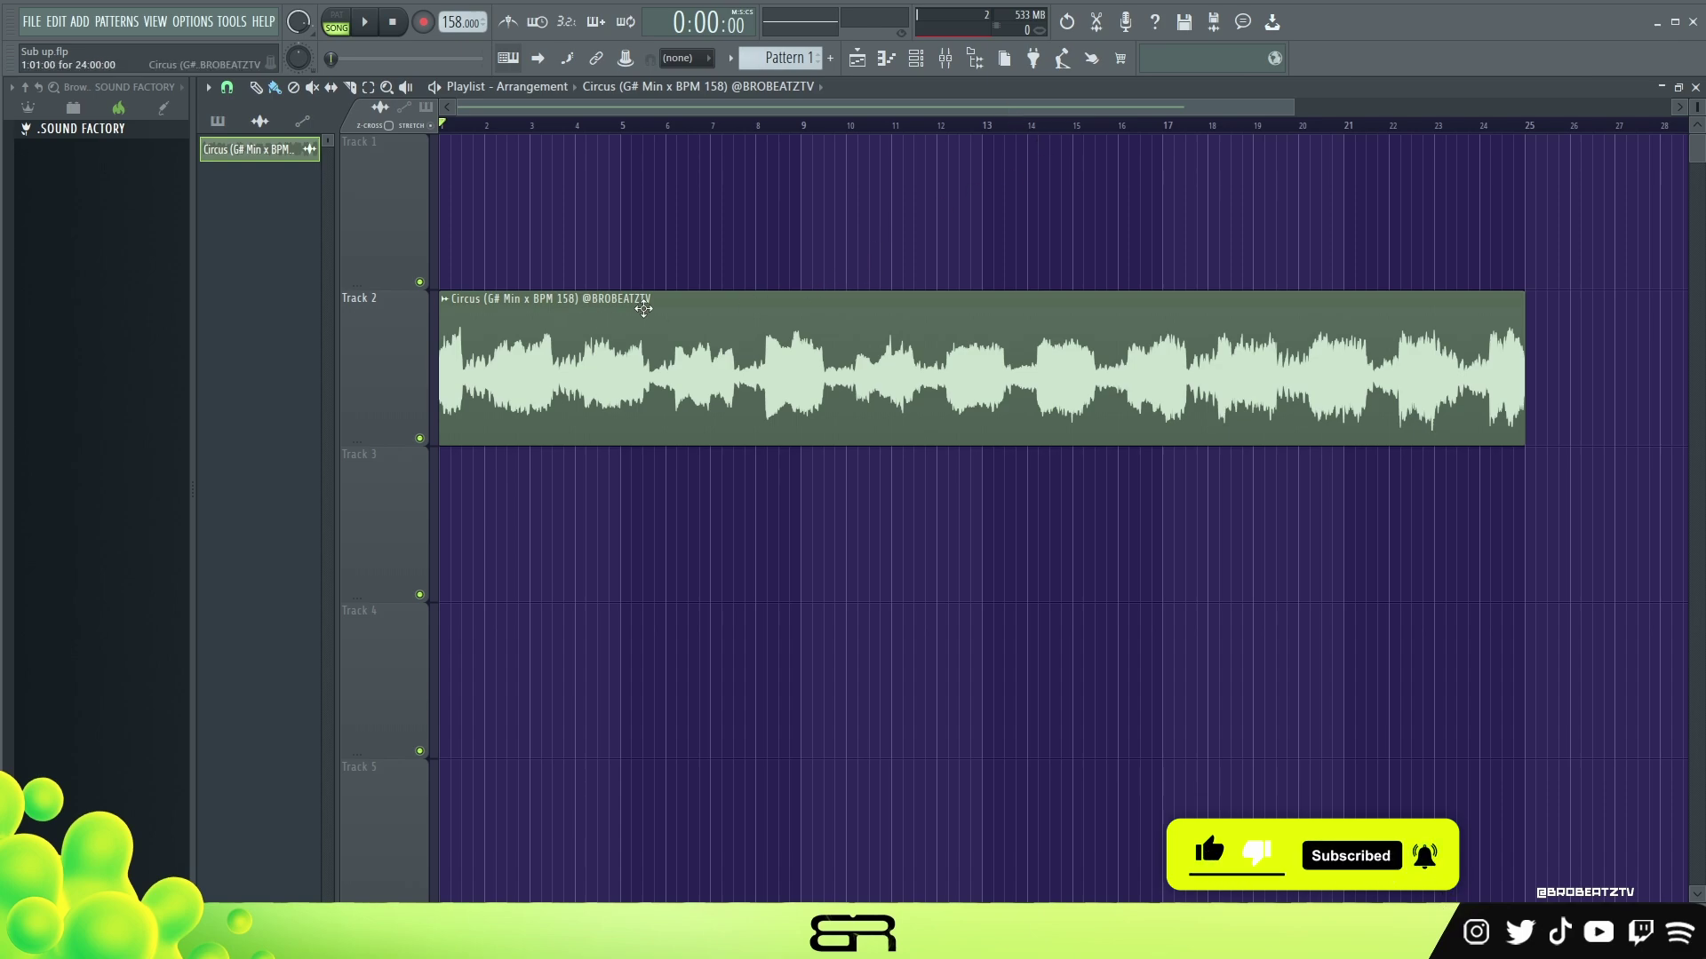
Step: Open the Circus audio clip's sample in the Newtone pitch corrector
double_click(706, 334)
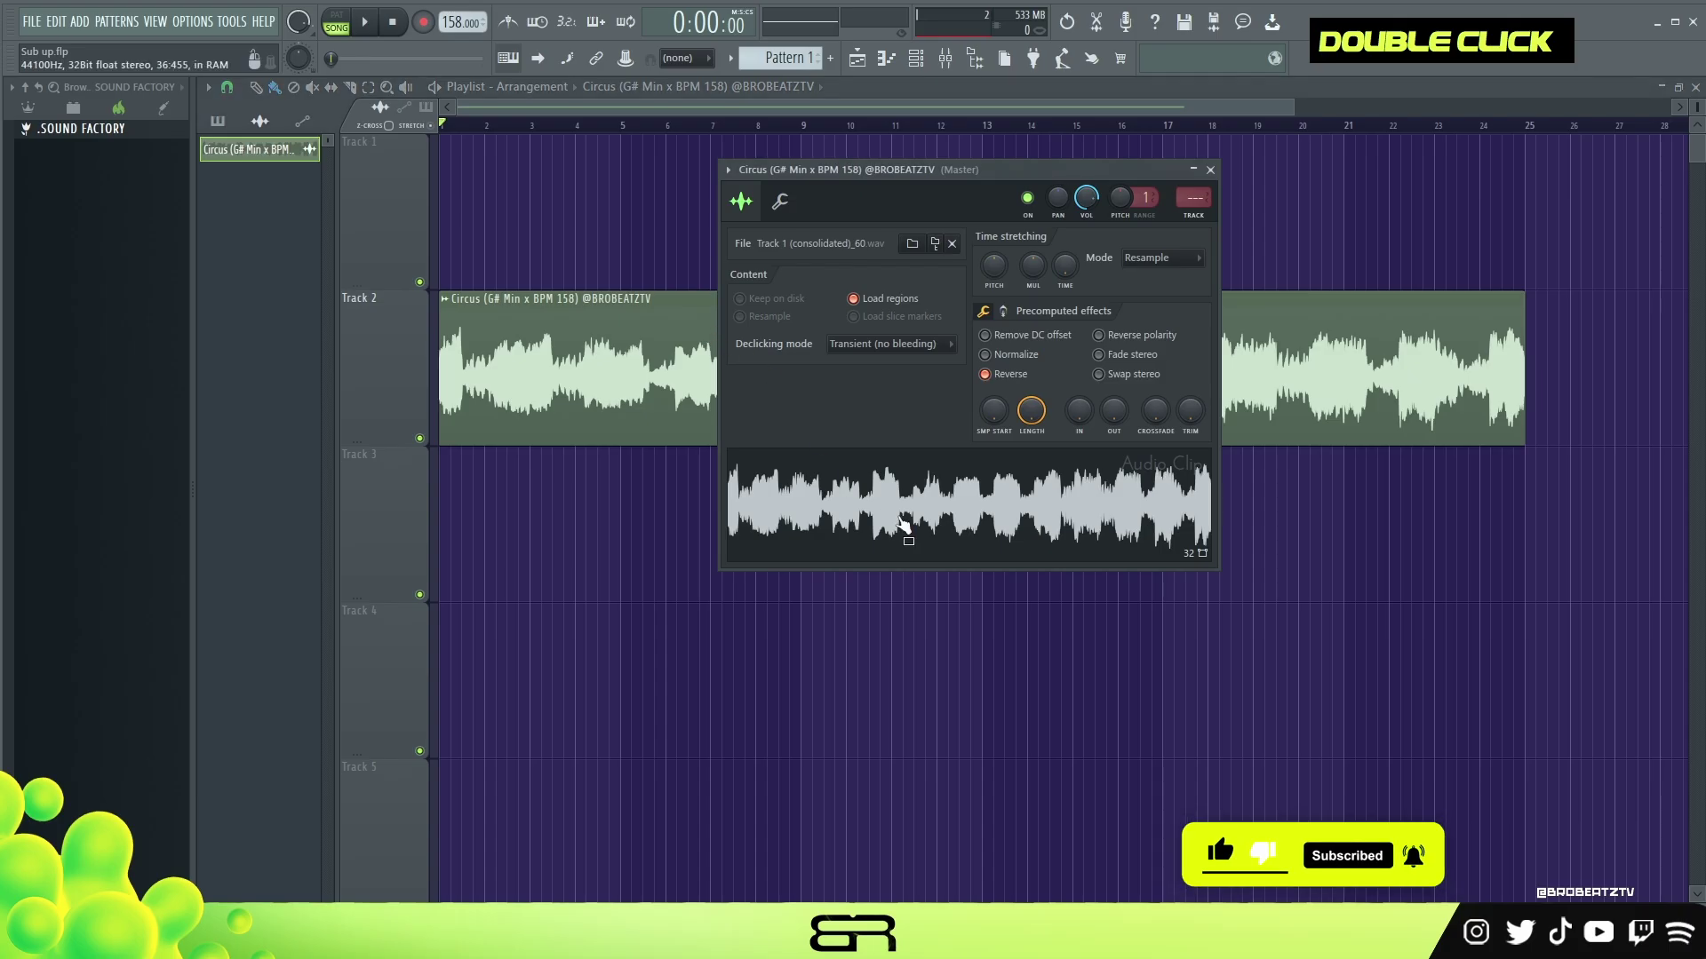
right_click(899, 488)
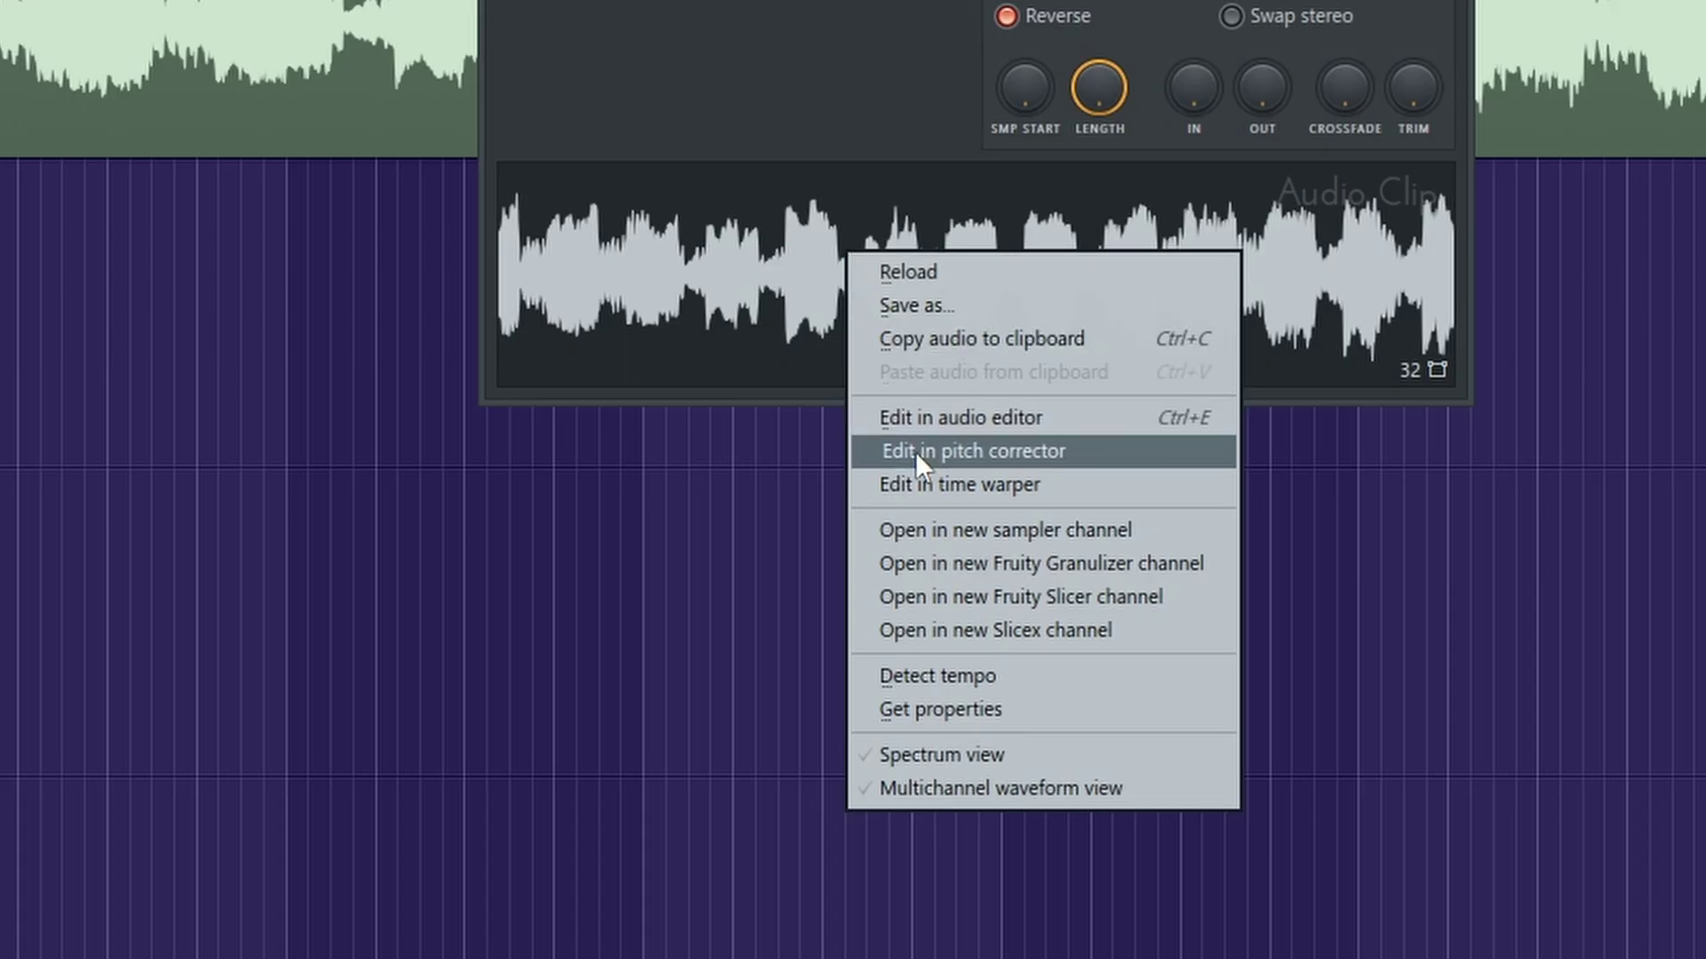
left_click(919, 451)
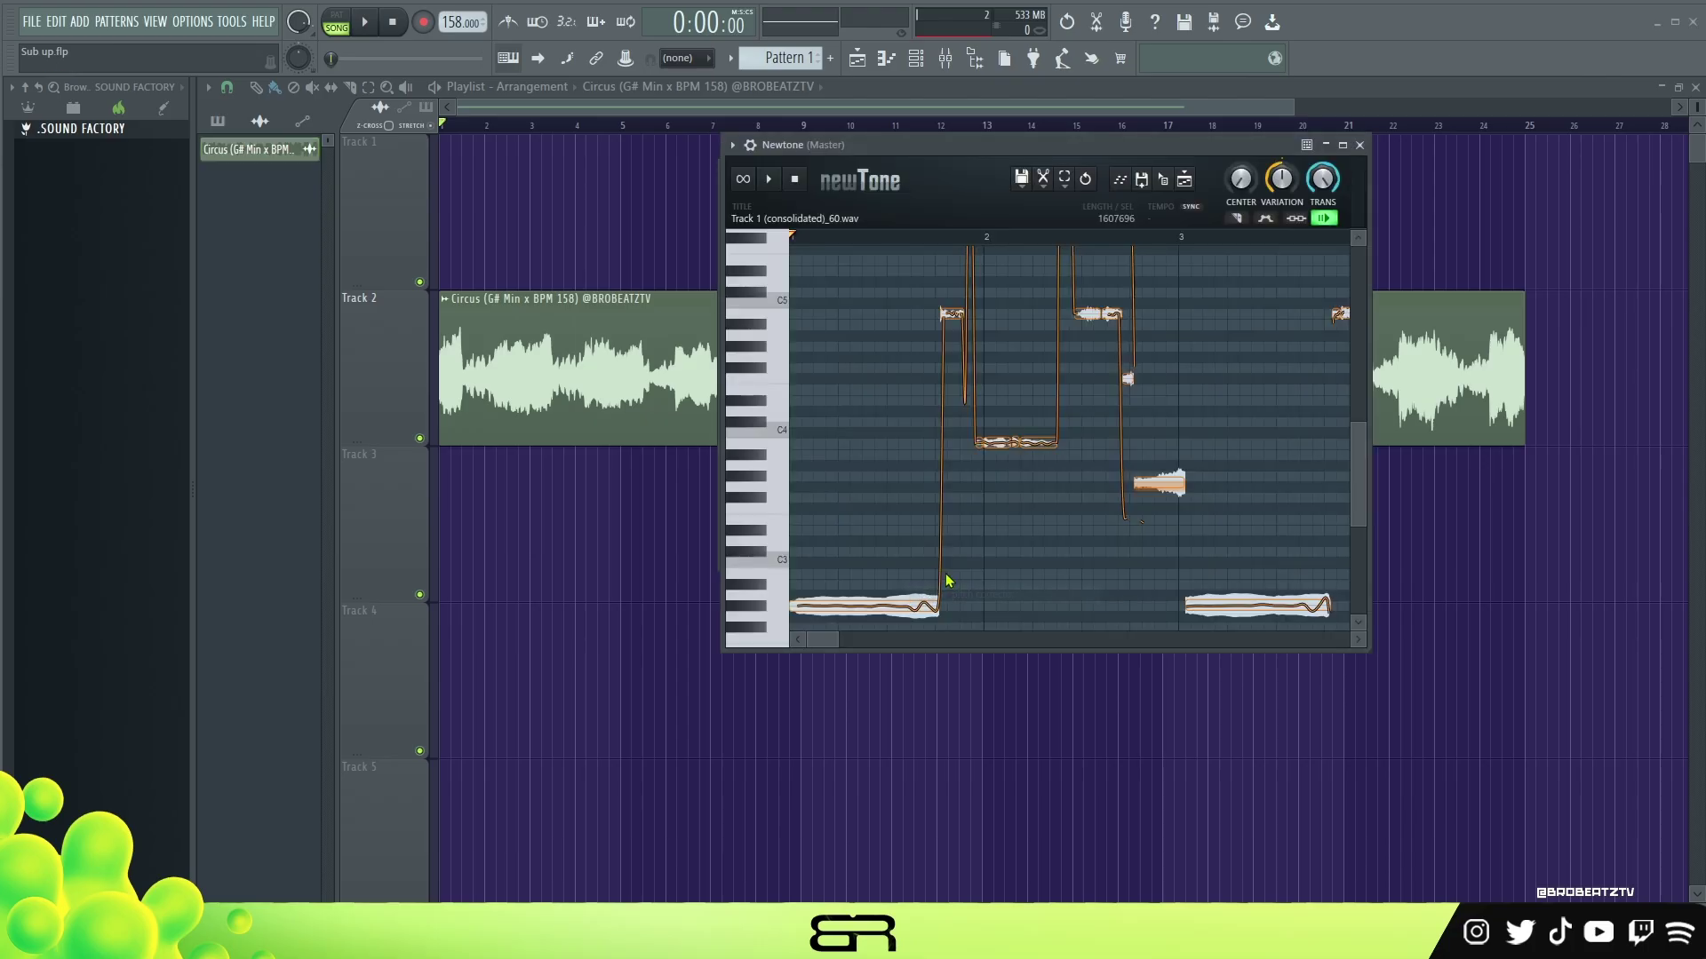
left_click_drag(984, 145, 746, 184)
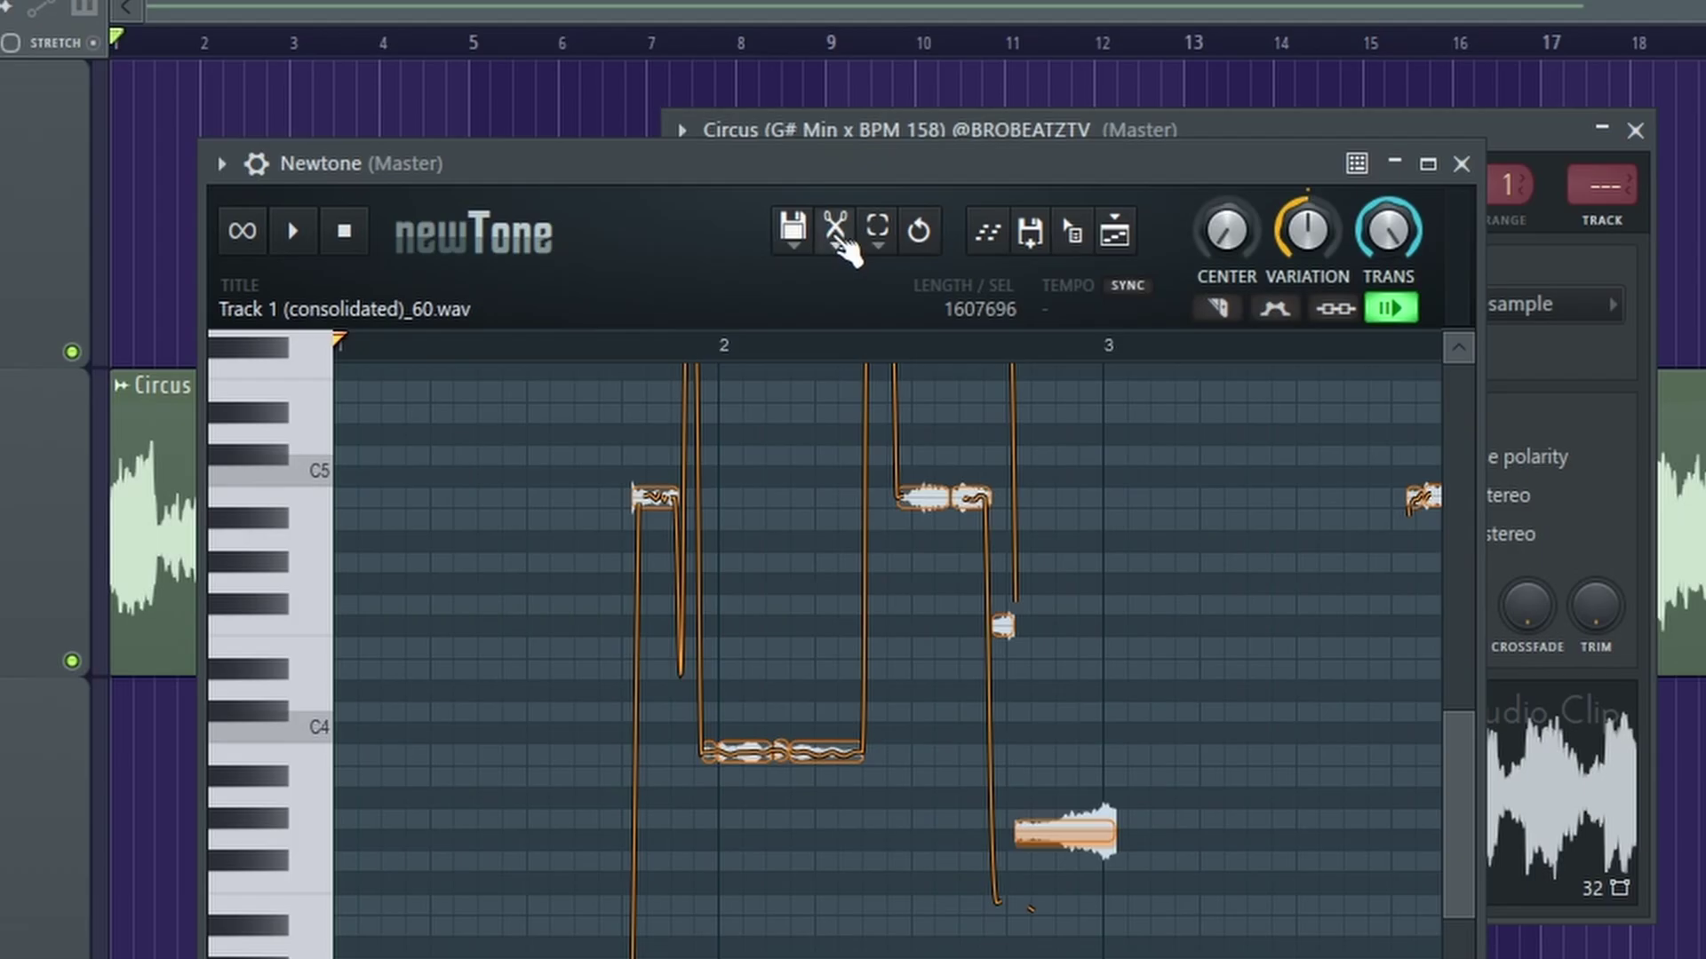
Step: Check the sample's key in the pitch corrector's major and minor scale list and close the pitch corrector
left_click(806, 222)
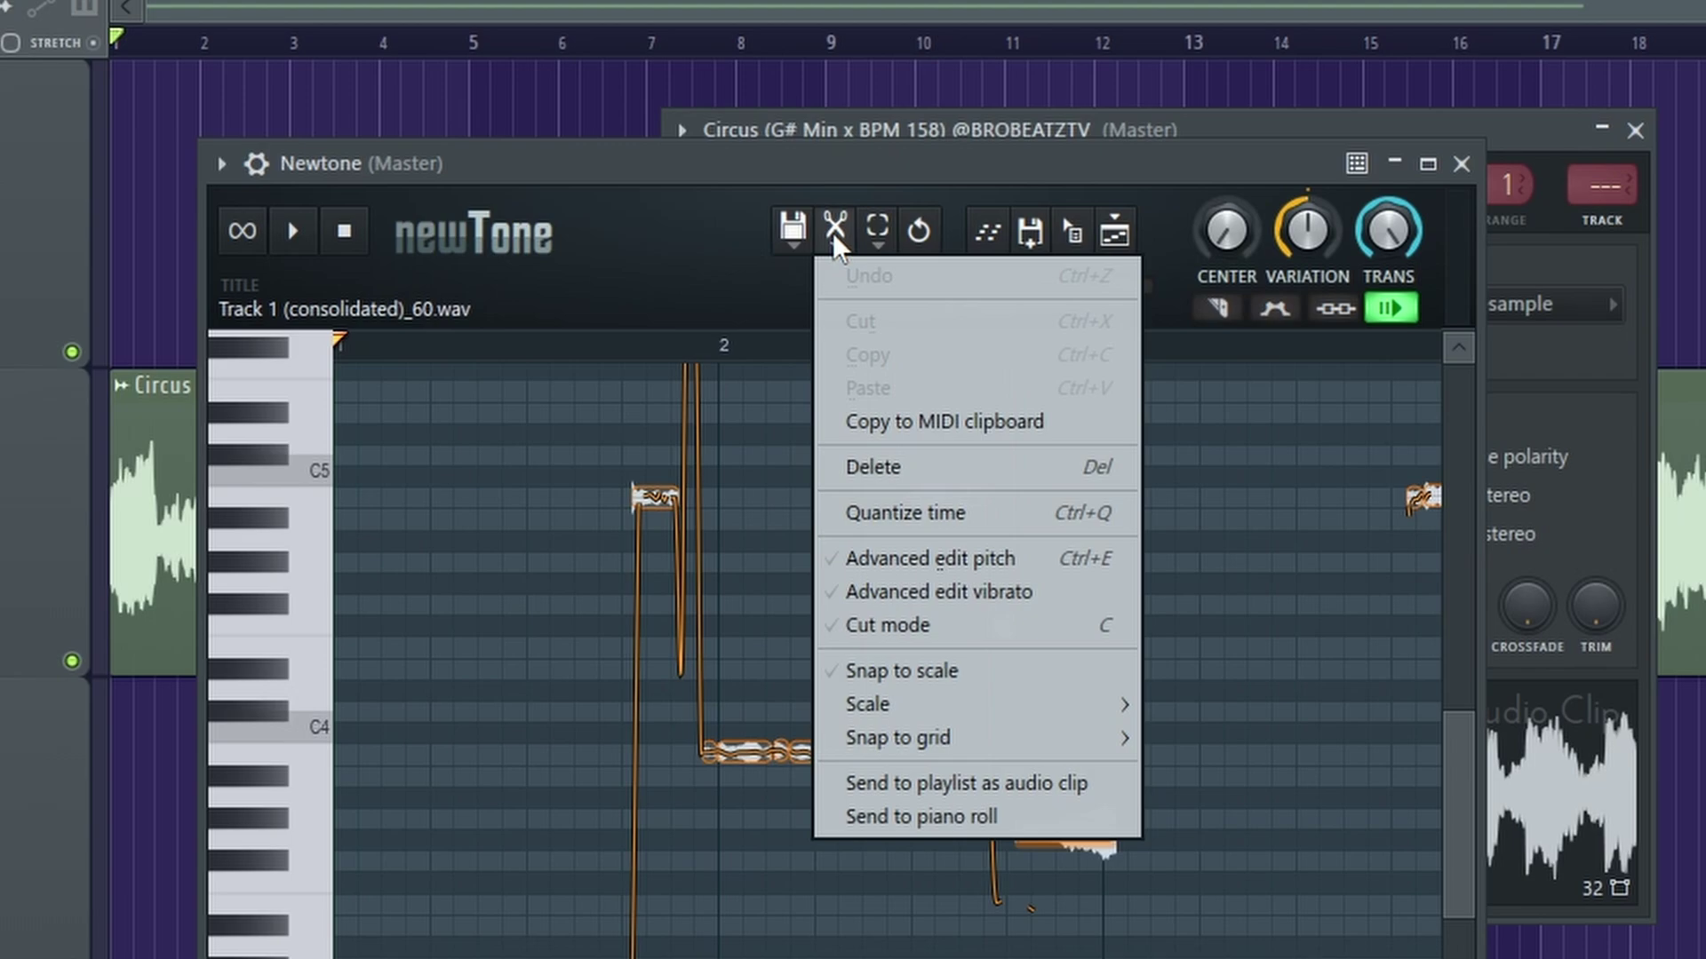
mouse_move(949, 707)
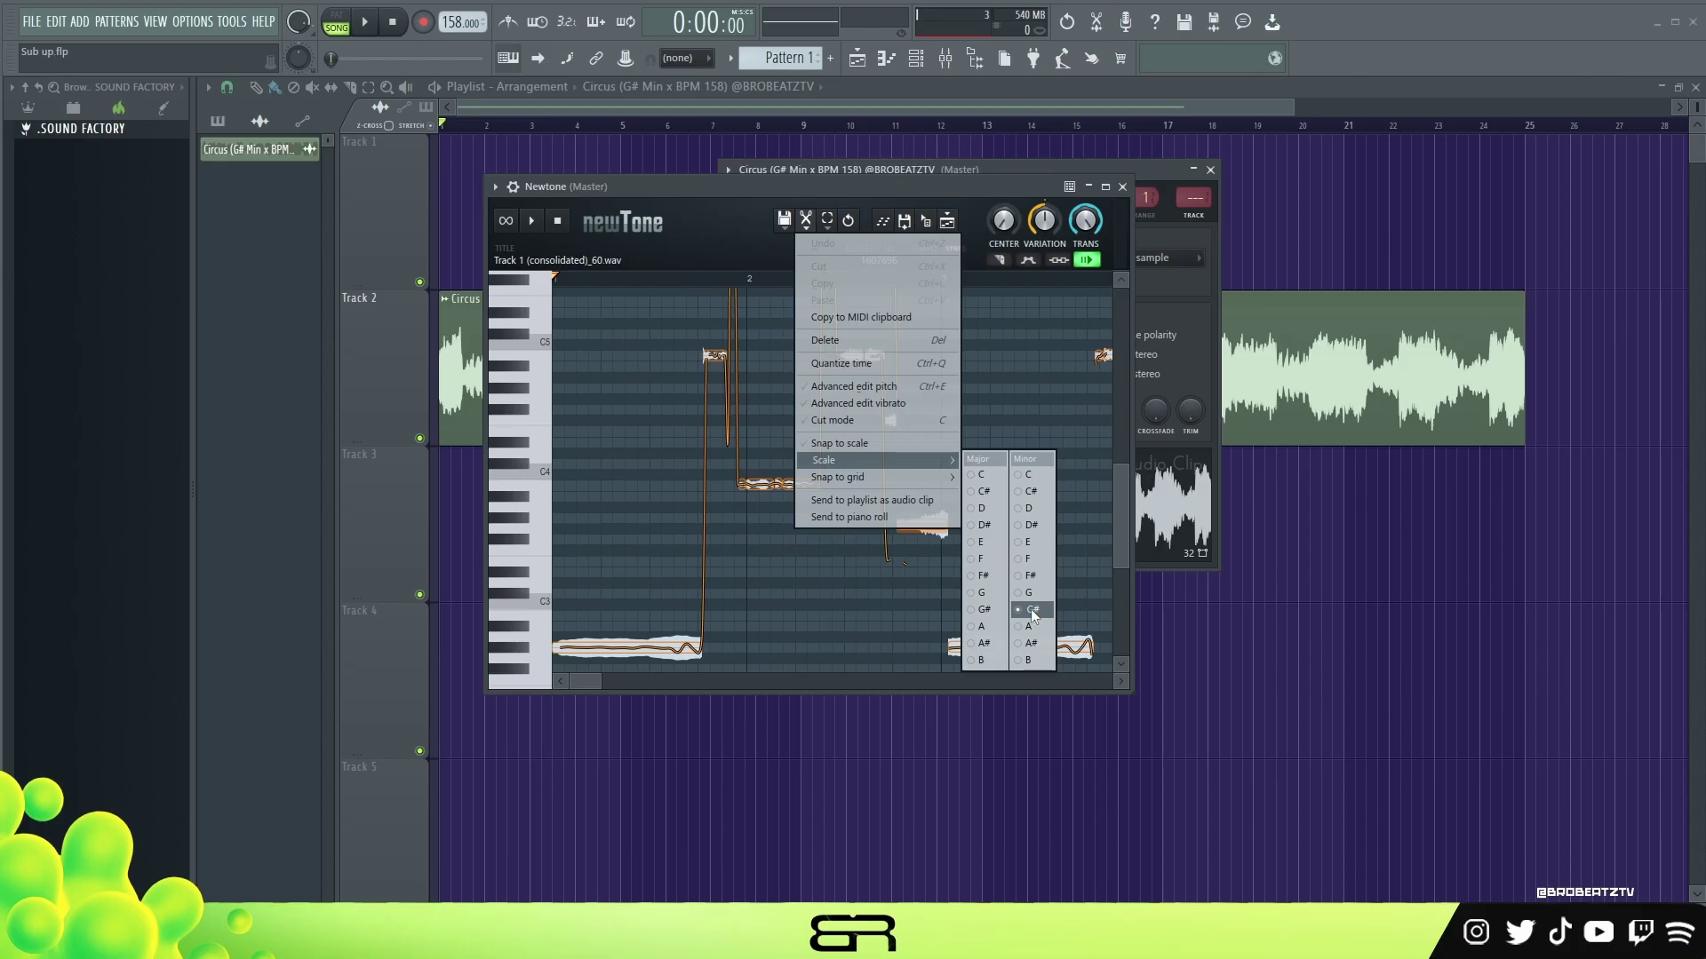
left_click(1195, 172)
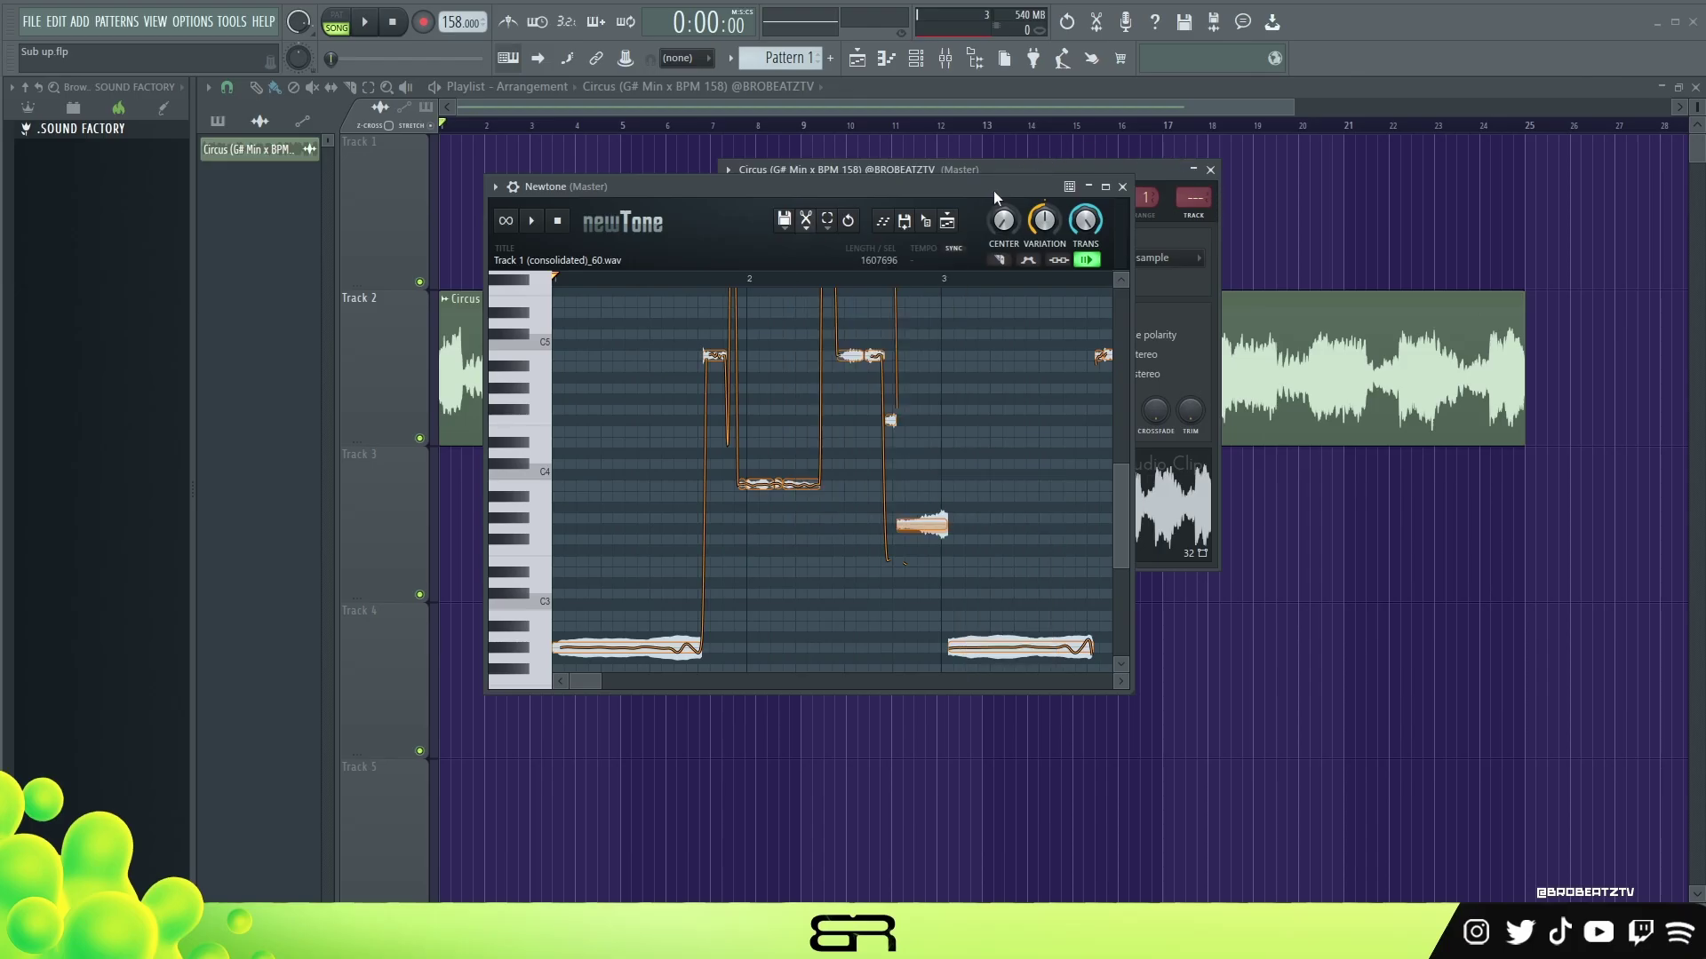
left_click_drag(993, 188, 1186, 243)
left_click(1315, 241)
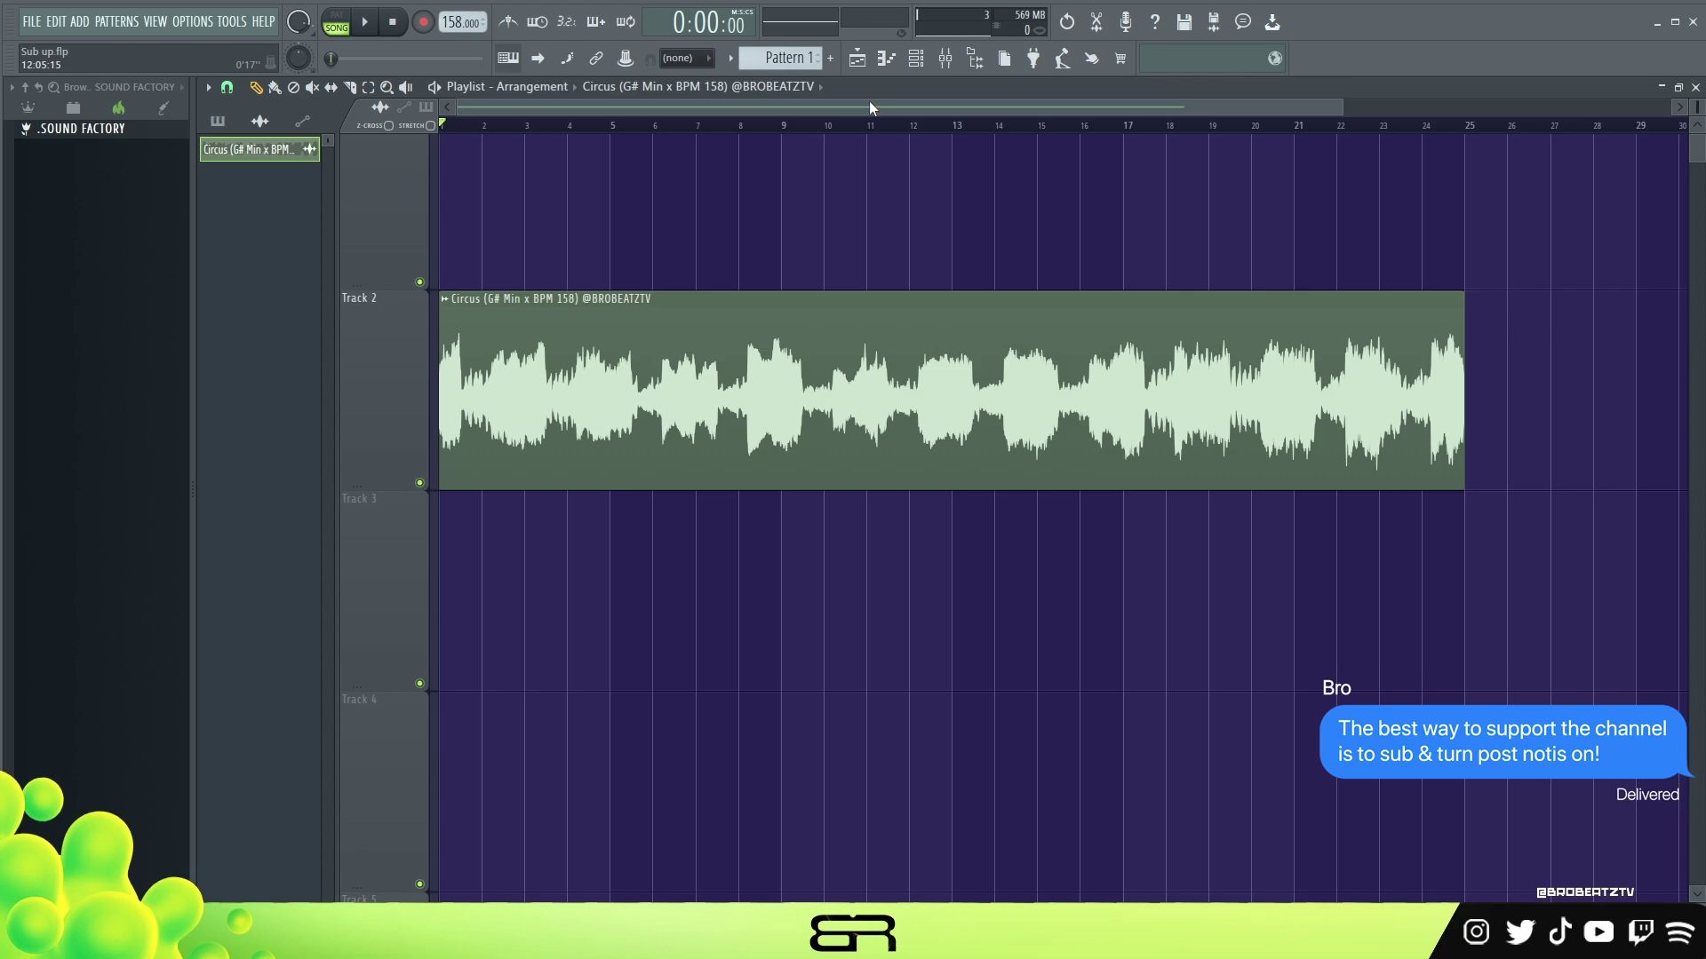
Step: Add an Auto time marker to the playlist and place it at bar 25, where the Circus clip ends
key("ctrl+t")
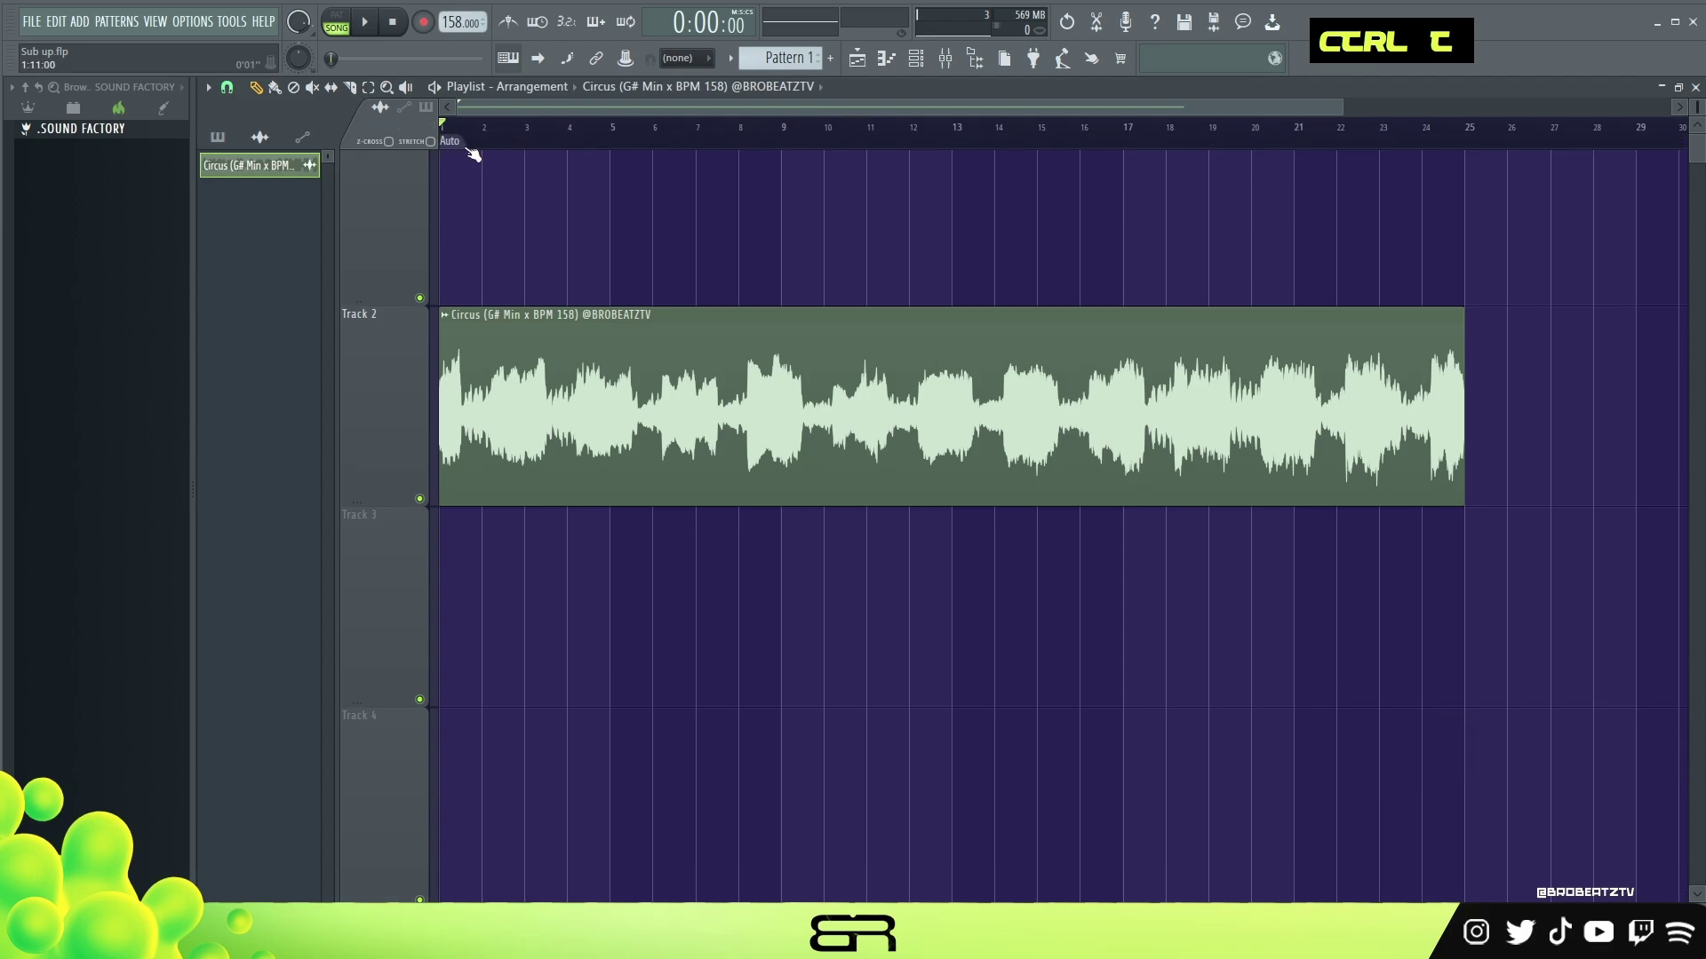
mouse_move(446, 148)
left_mouse_down()
mouse_move(1248, 289)
mouse_move(1453, 295)
left_mouse_up()
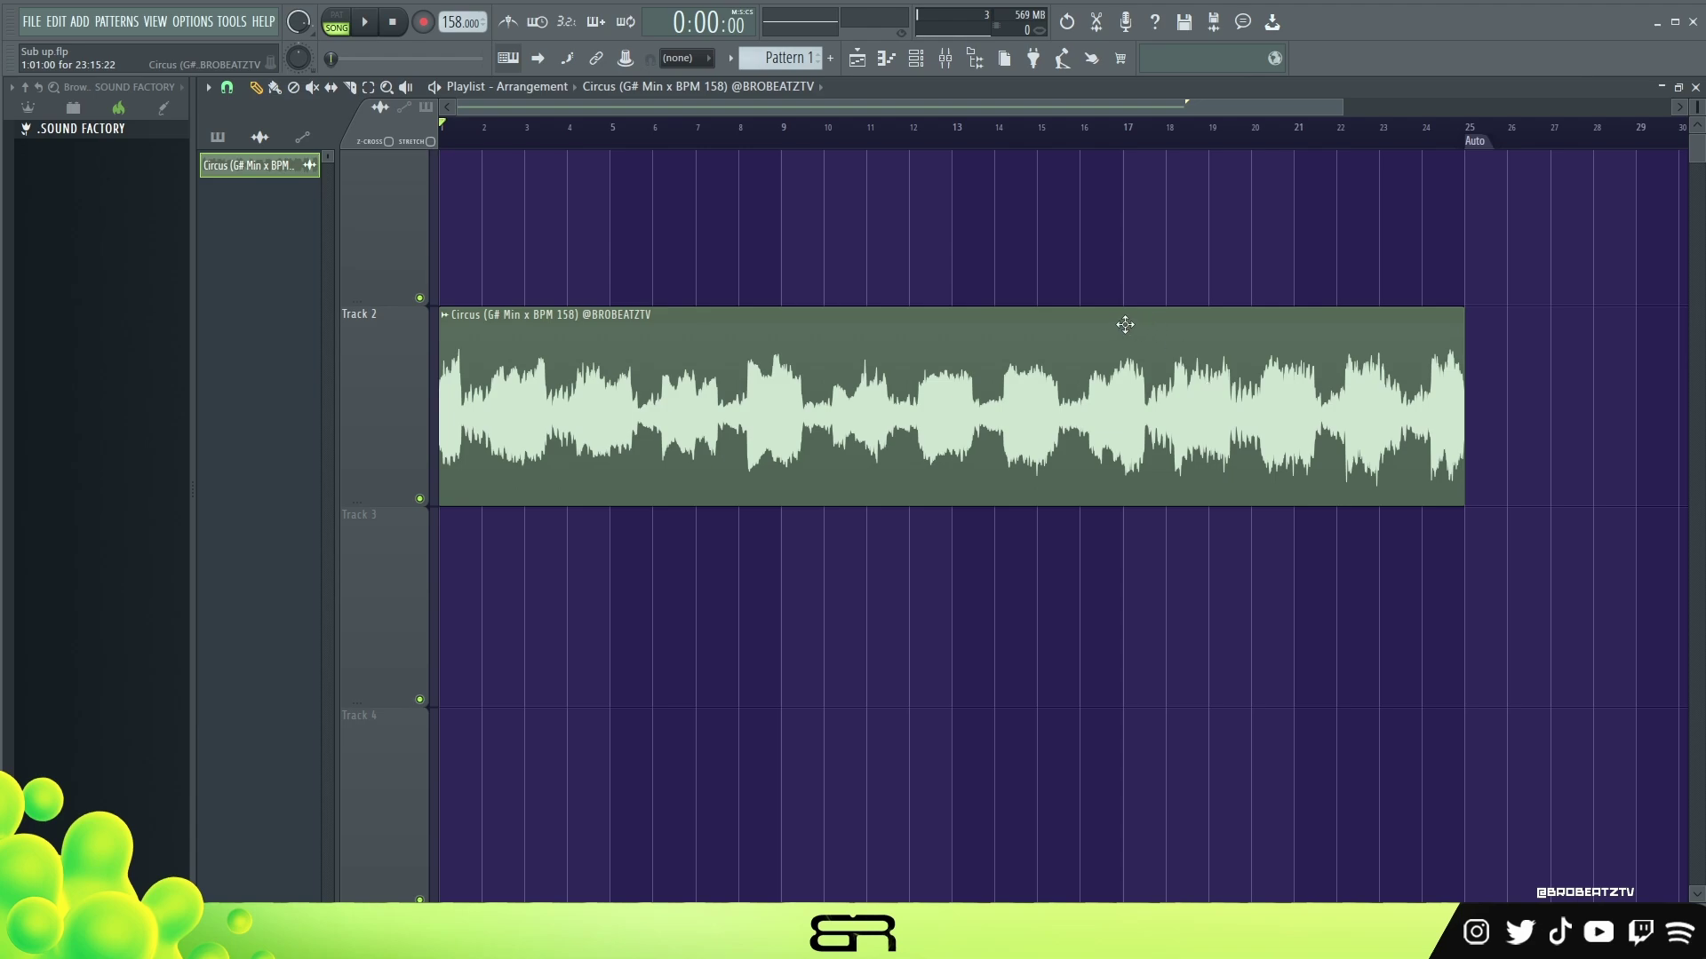
Step: Select the first eight bars of the timeline and check the Circus clip's time stretching settings
left_click_drag(781, 133, 482, 145)
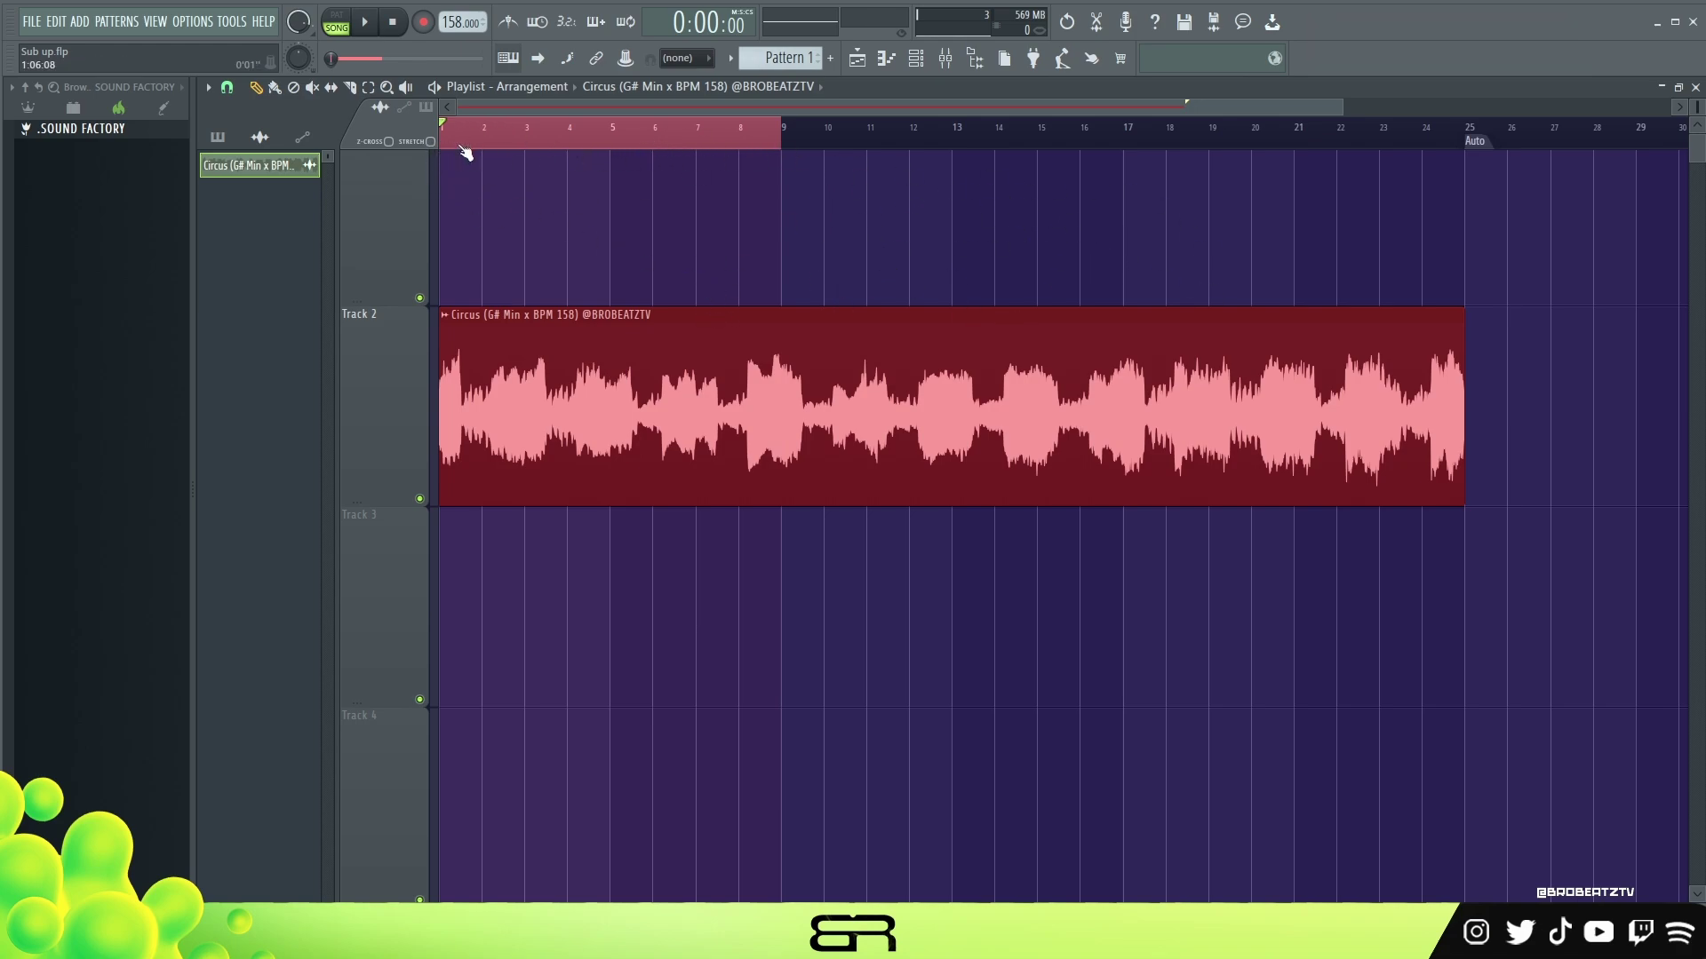
double_click(735, 331)
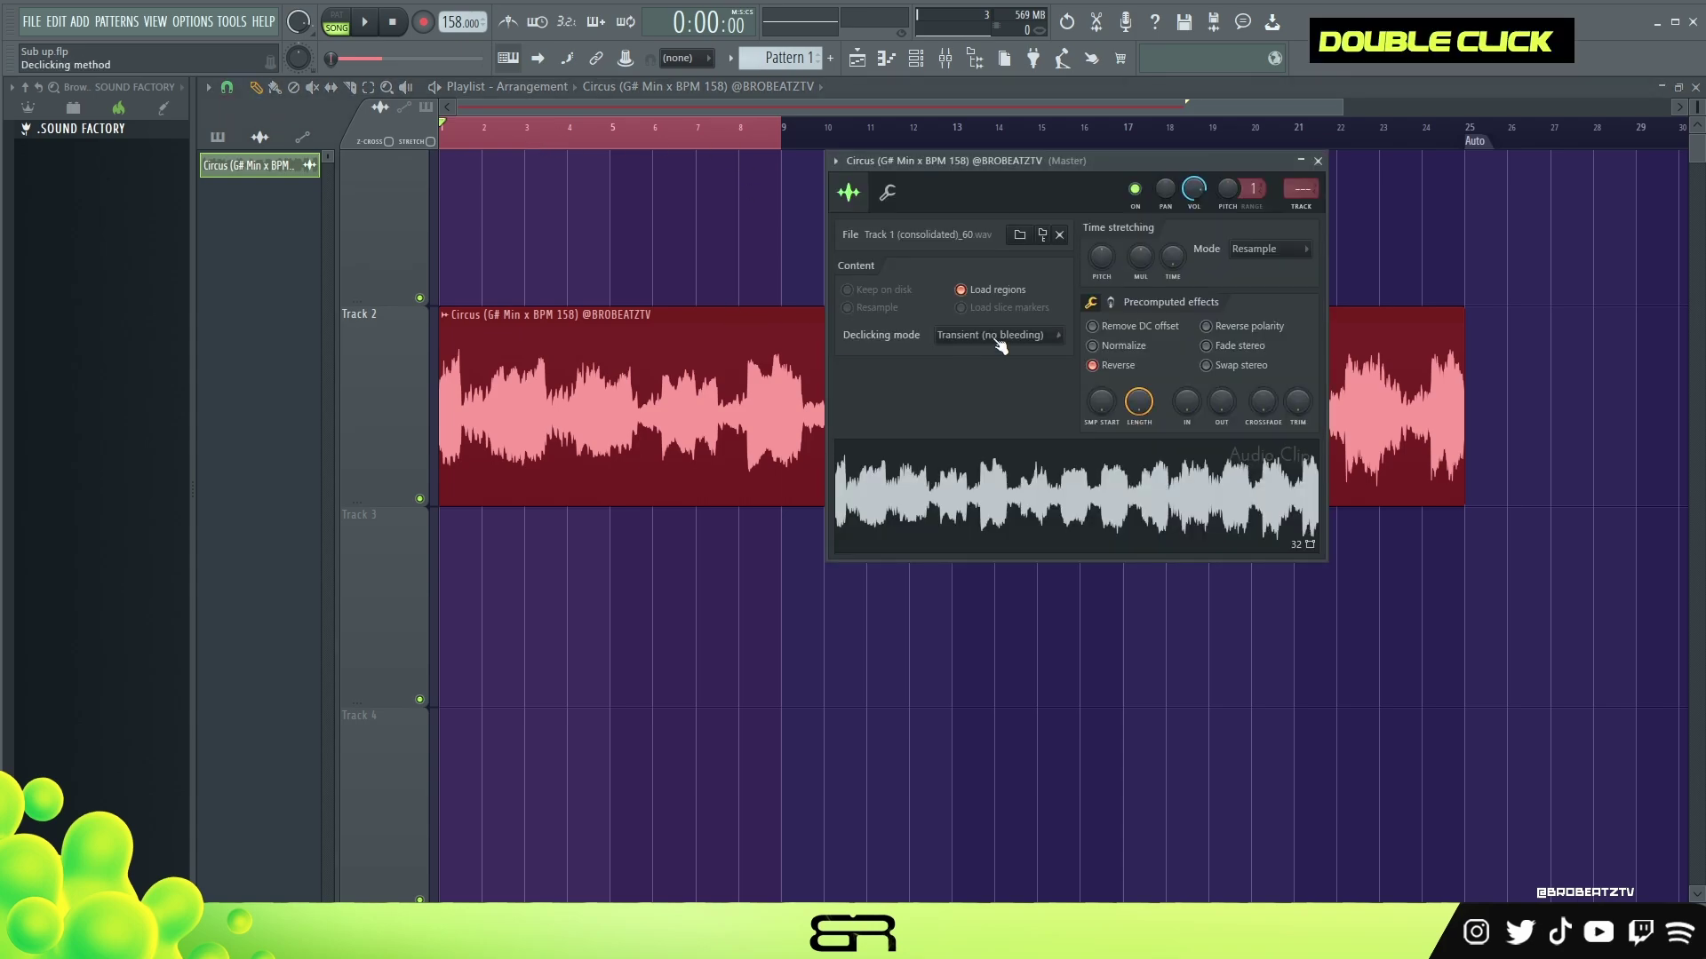
right_click(1174, 261)
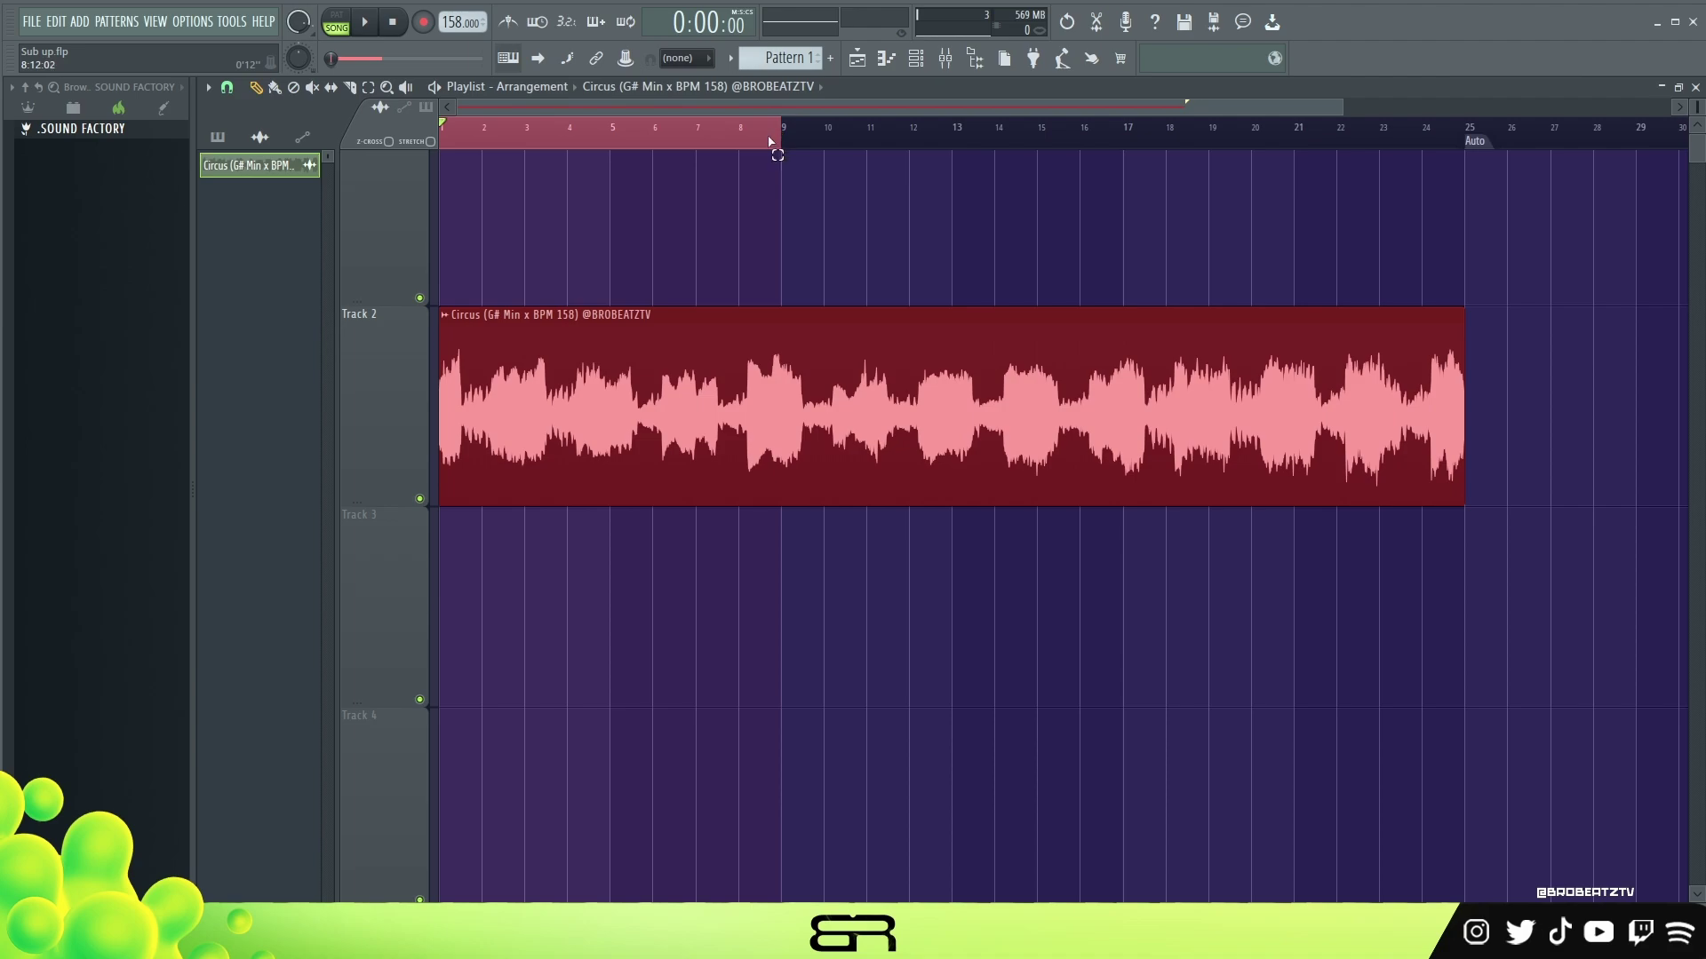
Step: Mark out the first four and first eight bars on the timeline, clear the selection and put the playhead at bar 5
double_click(776, 140)
left_click(567, 135)
mouse_move(523, 165)
left_mouse_down()
mouse_move(724, 217)
mouse_move(709, 197)
mouse_move(767, 203)
mouse_move(704, 246)
mouse_move(951, 297)
left_mouse_up()
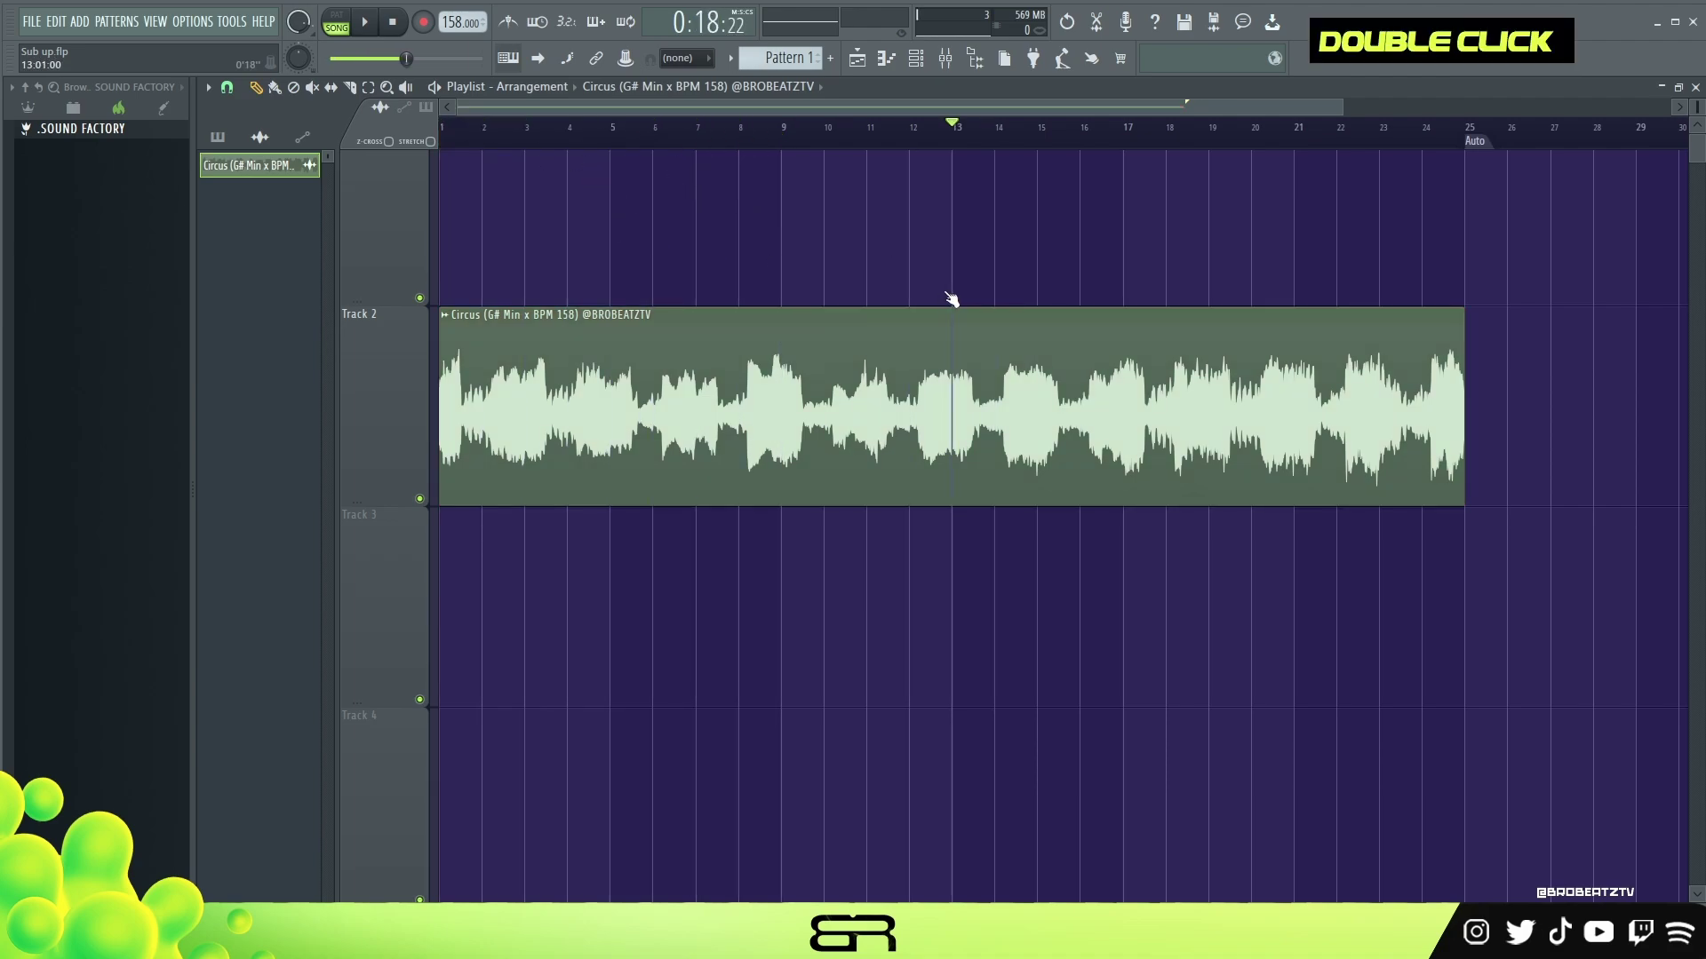
left_click_drag(611, 139, 342, 143)
left_click_drag(626, 156, 400, 169)
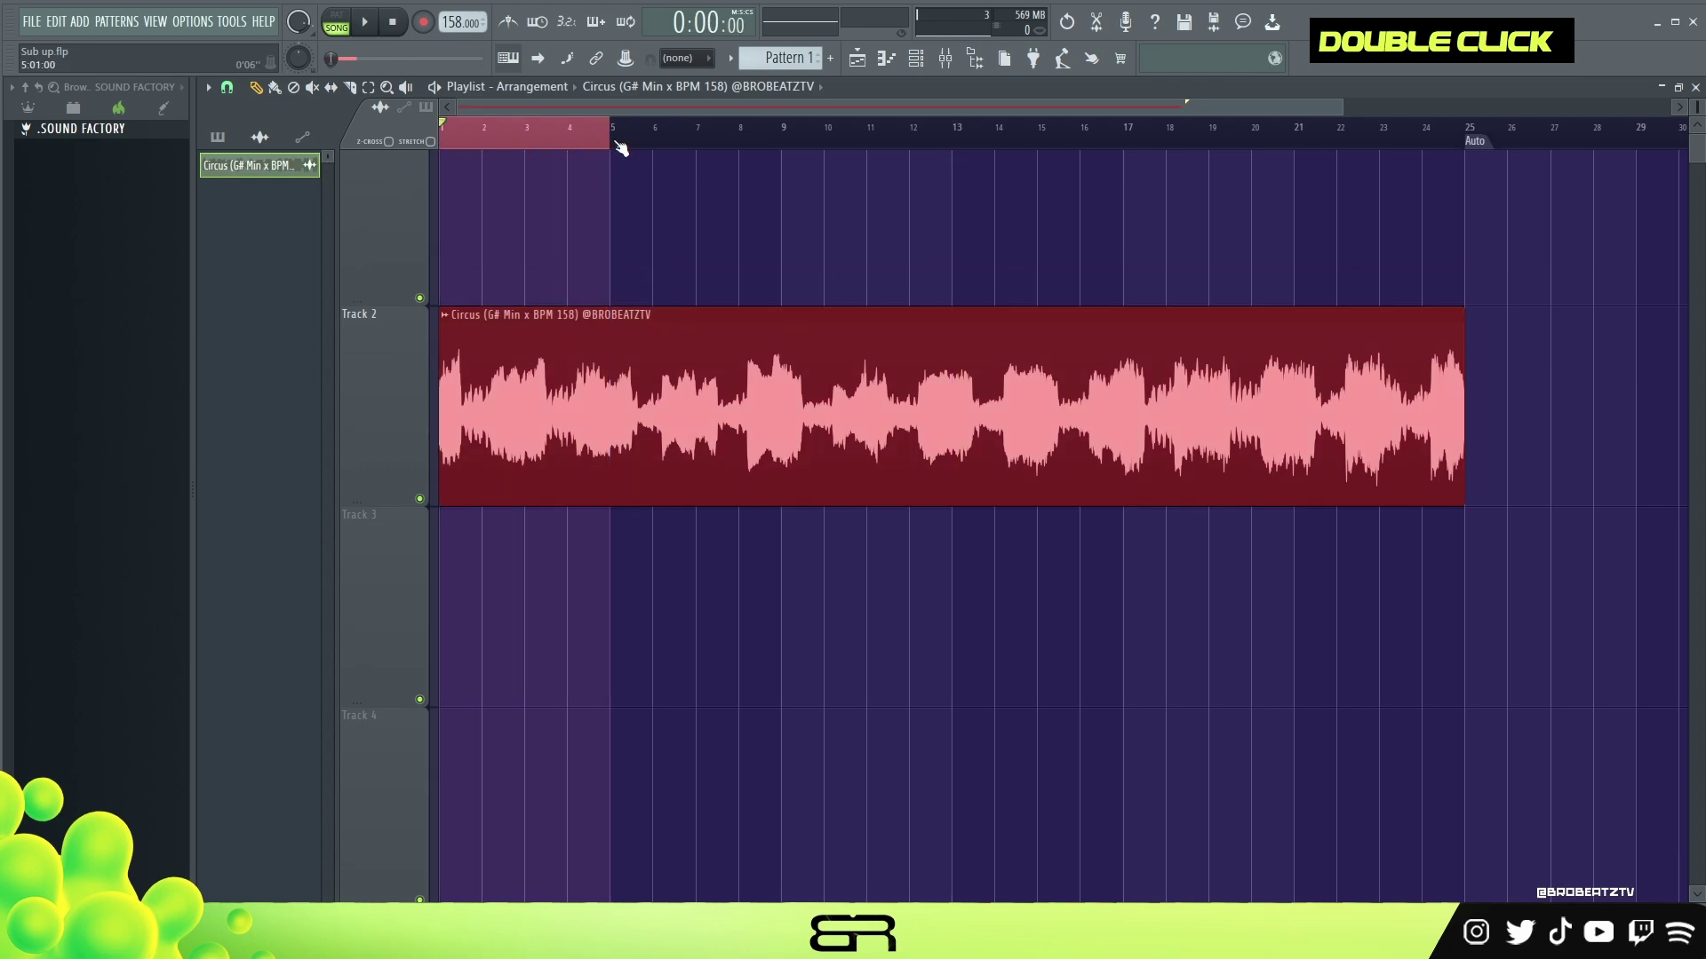
left_click_drag(616, 145, 781, 160)
double_click(919, 151)
left_click_drag(919, 151, 430, 198)
left_click(602, 149)
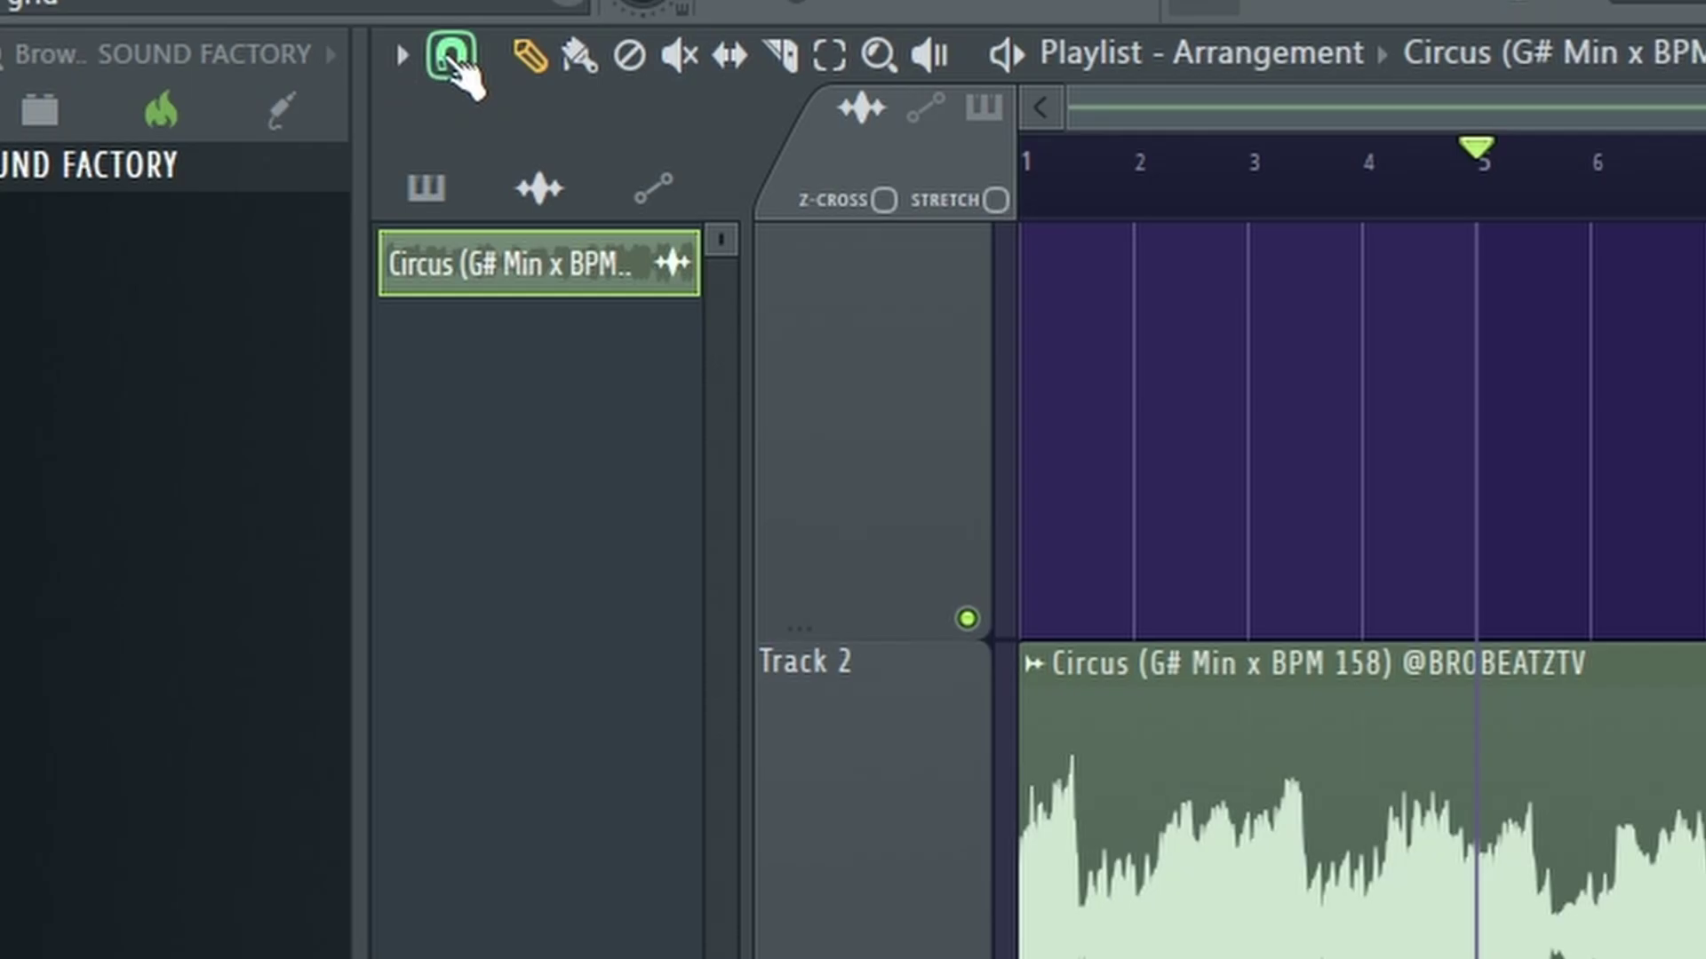
Step: Set playlist snapping to Markers and drag out the Circus clip's end to the marker at bar 25
left_click(227, 86)
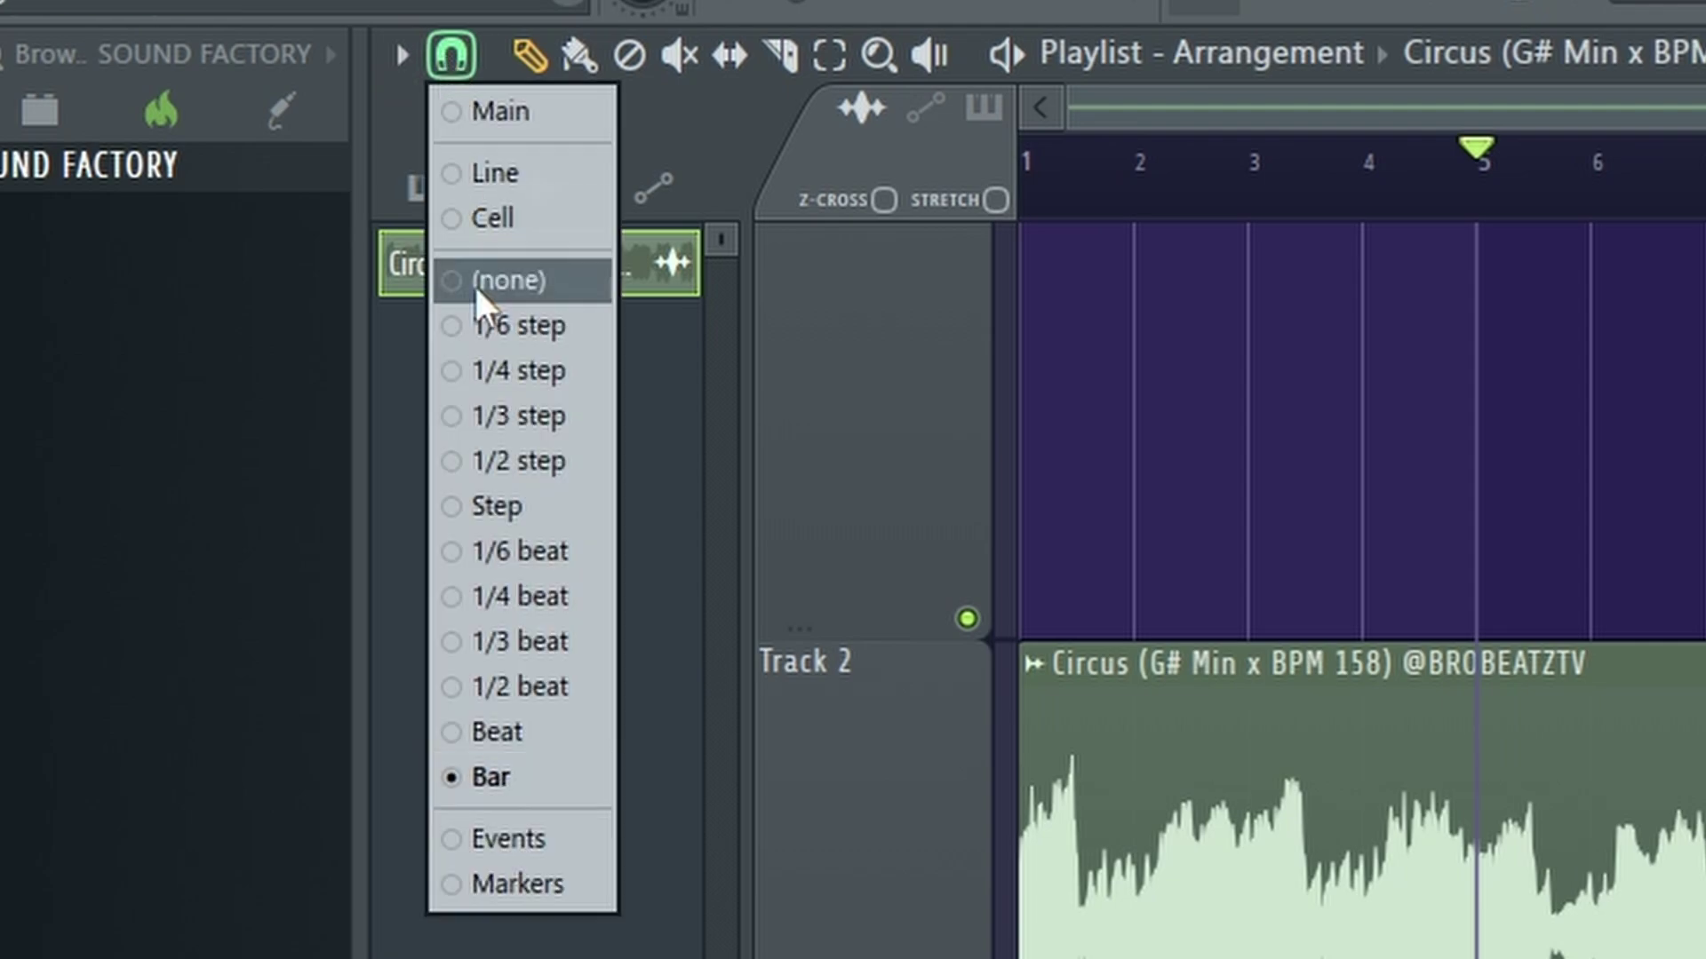
left_click(551, 884)
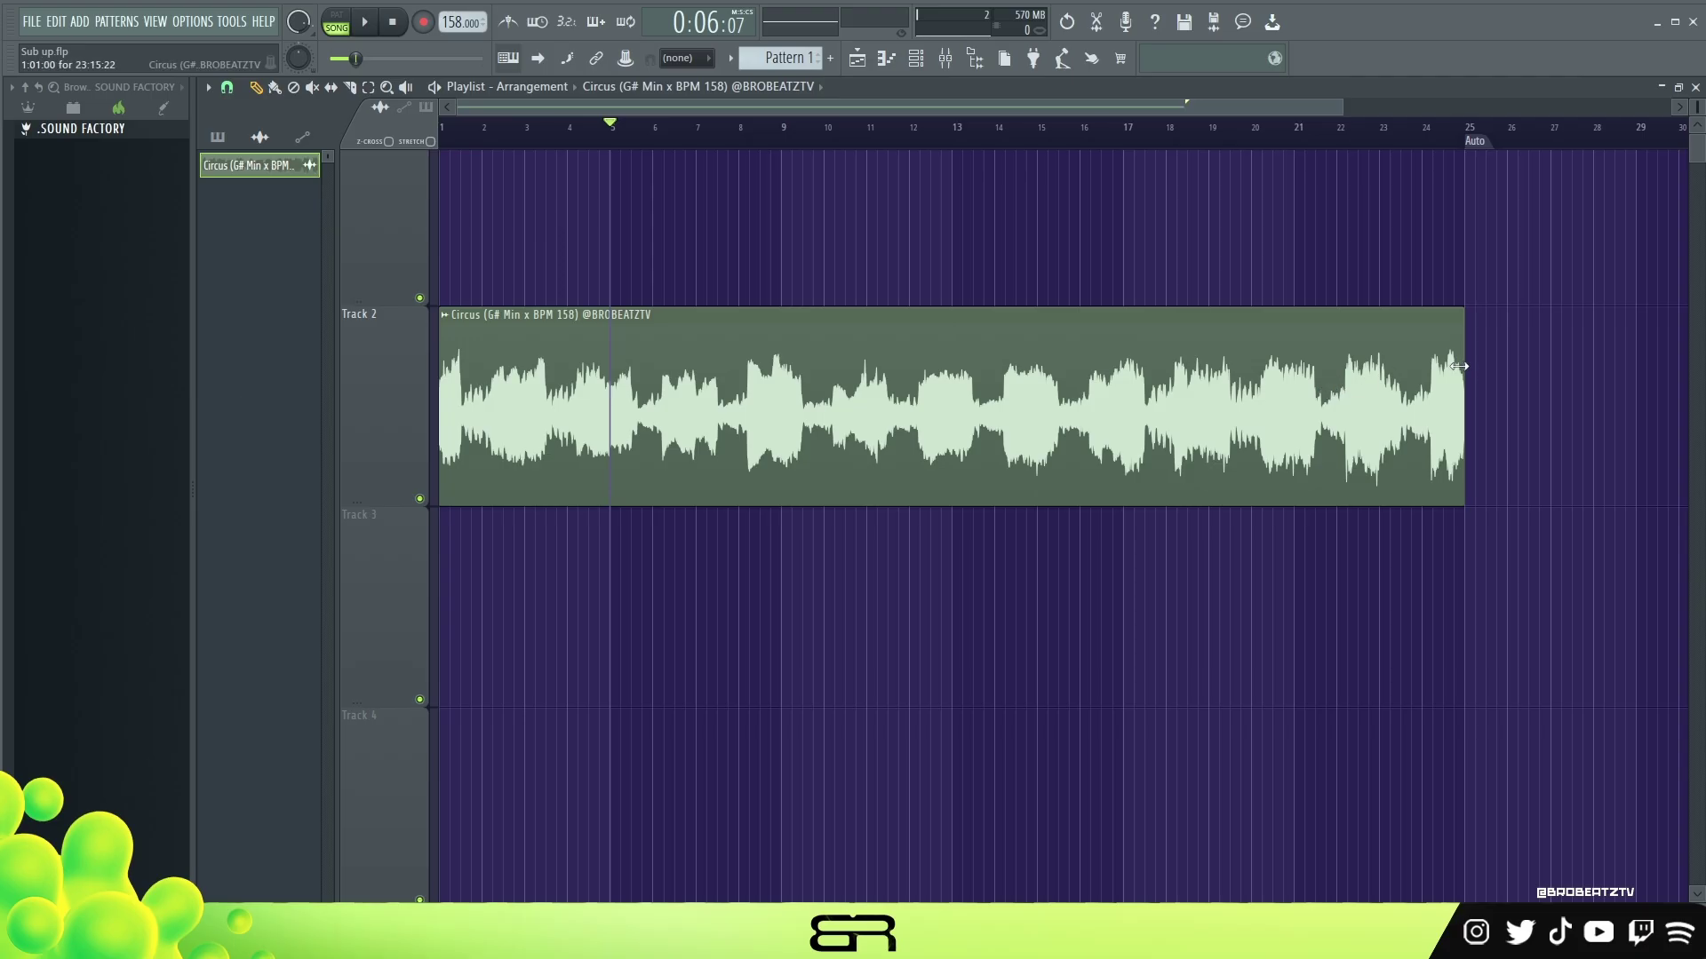
mouse_move(1460, 366)
left_mouse_down()
mouse_move(1382, 366)
mouse_move(1465, 366)
left_mouse_up()
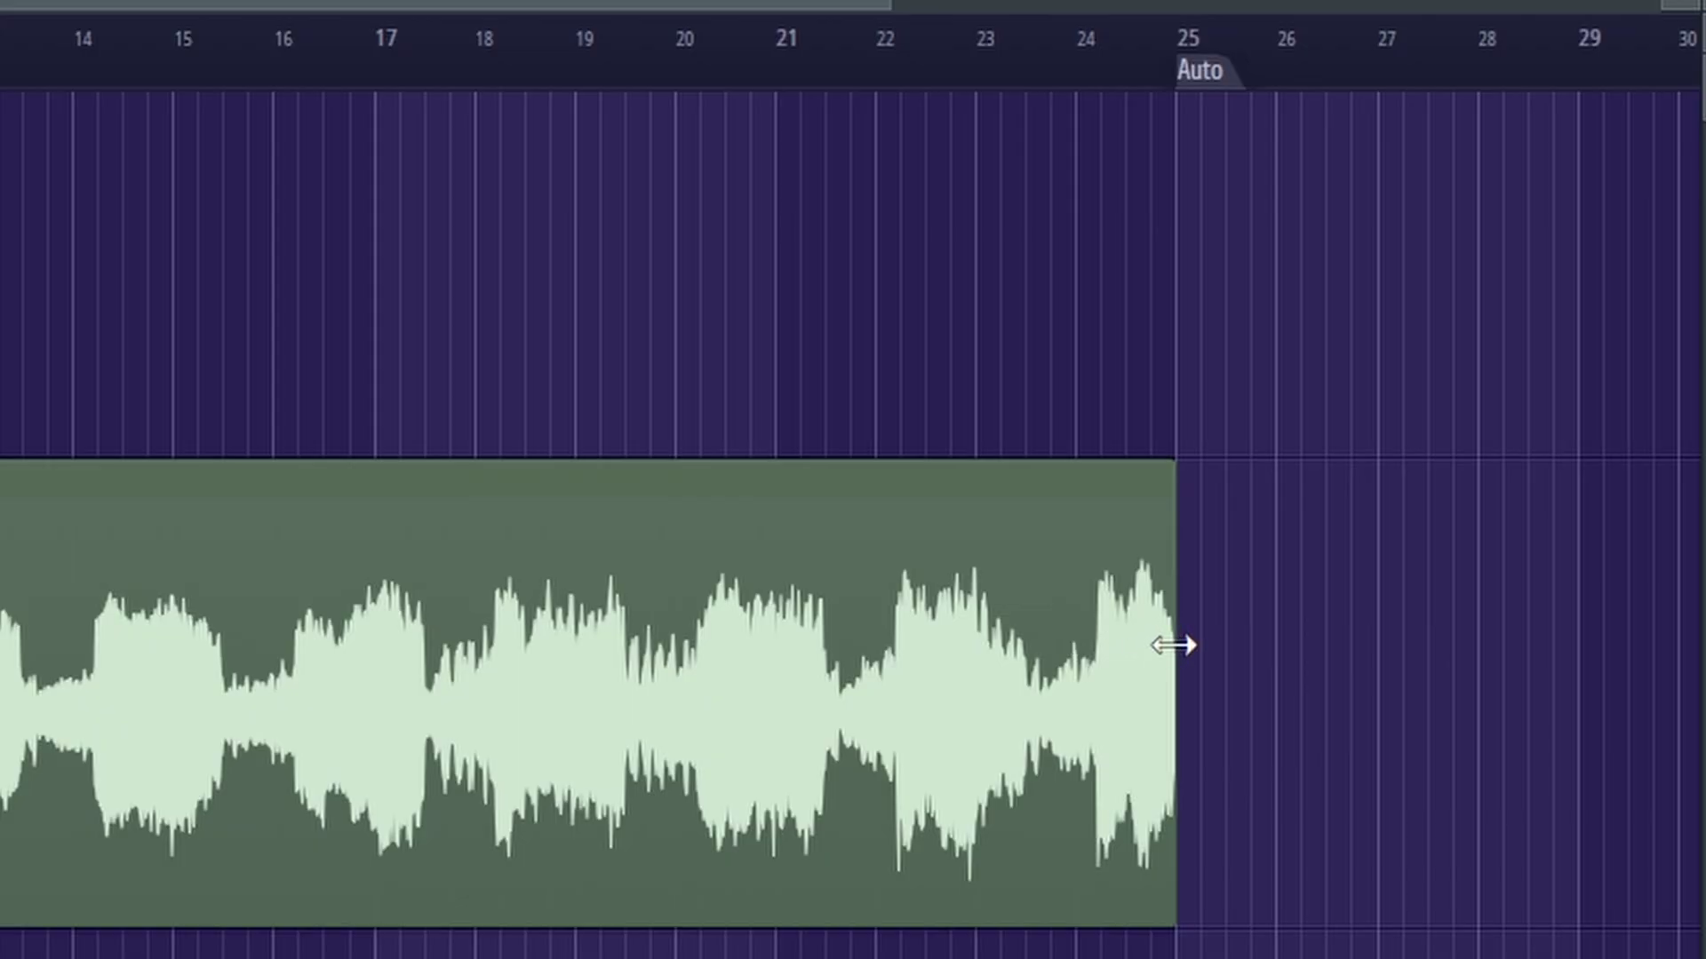
mouse_move(1173, 646)
left_mouse_down()
mouse_move(1143, 651)
mouse_move(1175, 649)
left_mouse_up()
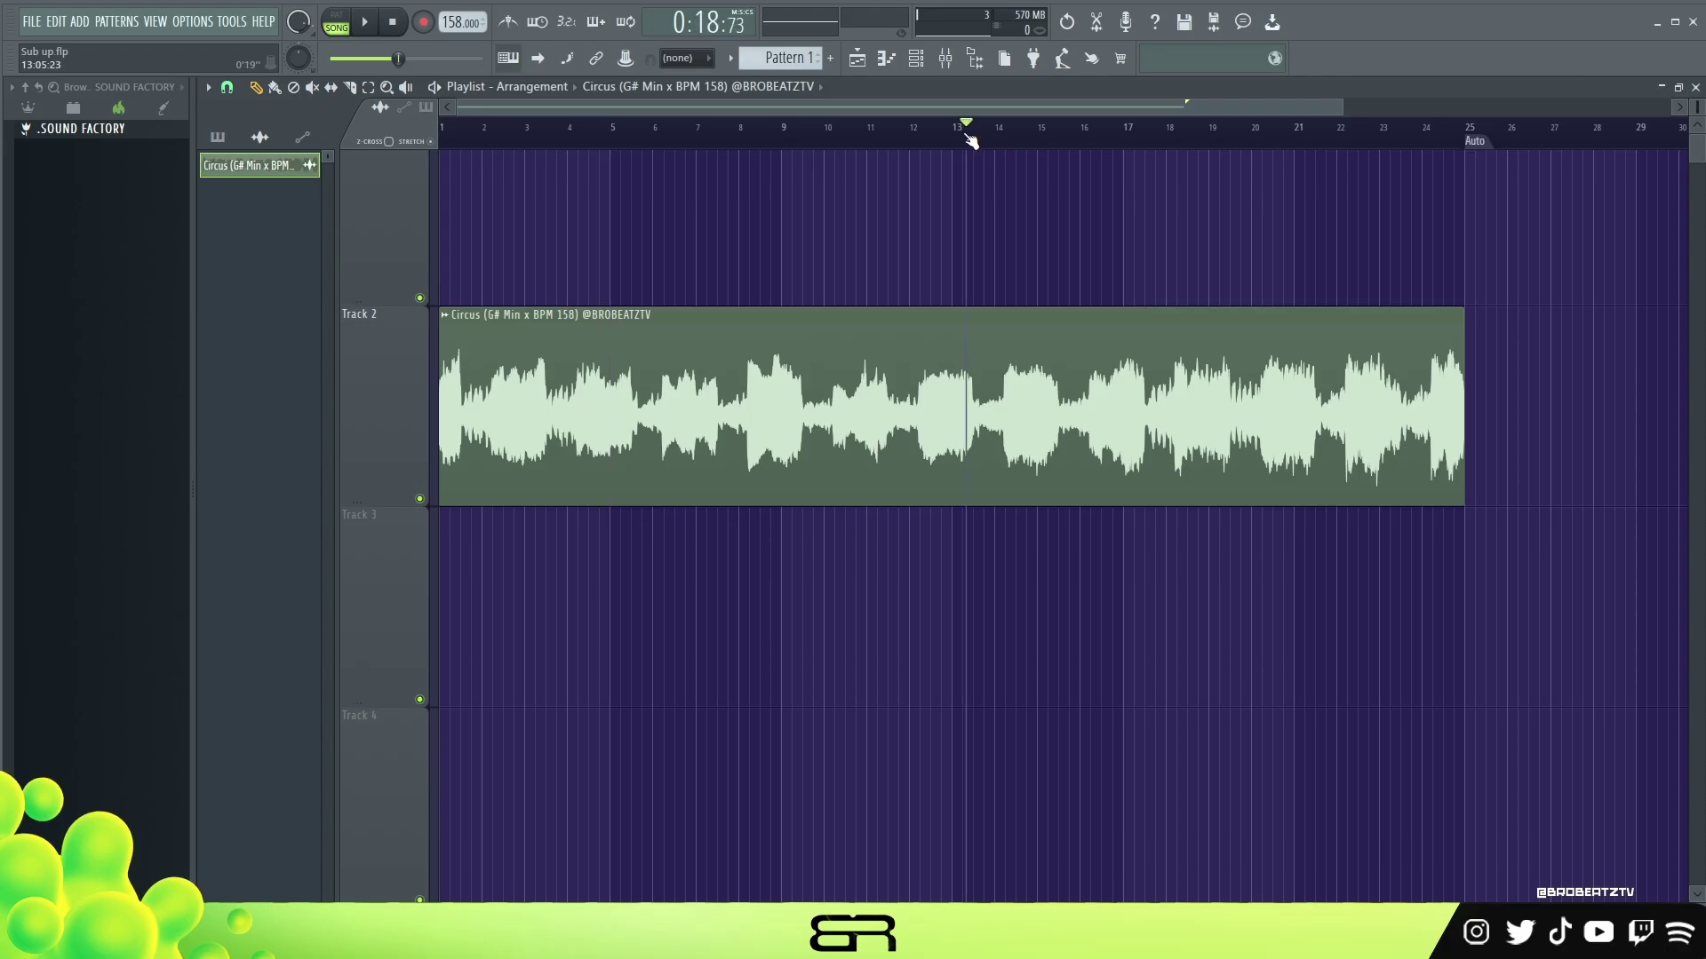
Step: Set playlist snapping to Bar and add a second time marker at bar 13
left_click(227, 86)
left_click(253, 359)
left_click(961, 131)
key("ctrl+c")
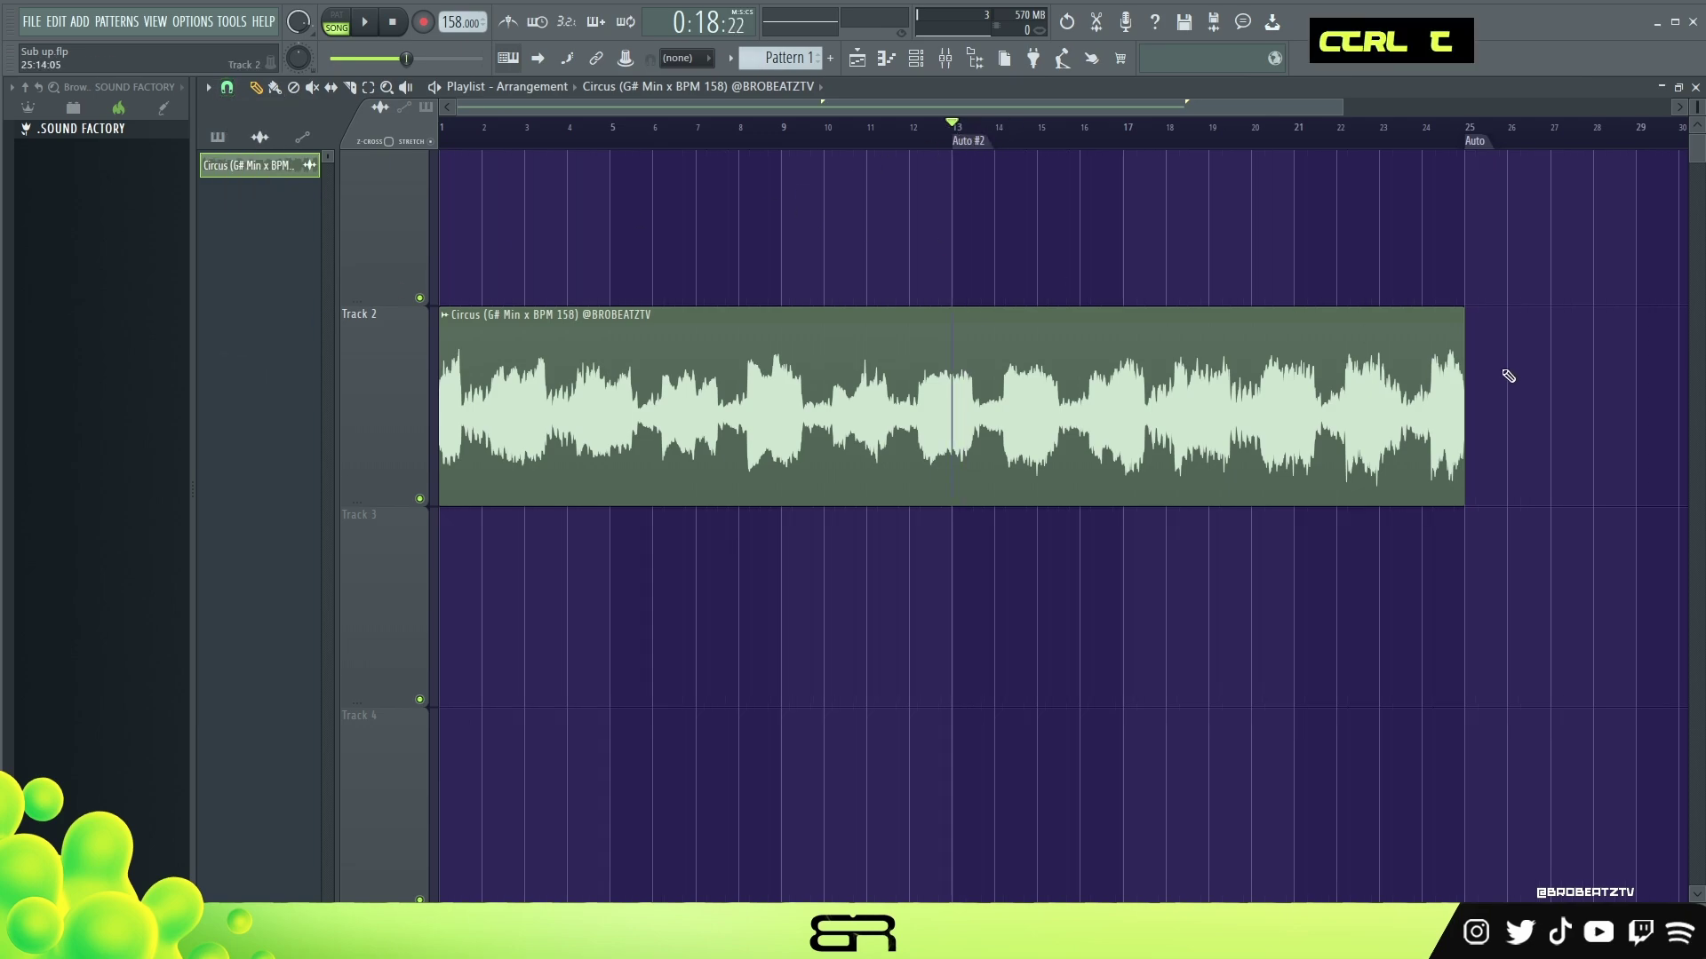
mouse_move(1462, 405)
left_mouse_down()
mouse_move(962, 404)
mouse_move(1483, 426)
left_mouse_up()
Step: Return the playhead to the start, set the tempo to 126 BPM and stretch the clip's end to about bar 24
left_click(444, 128)
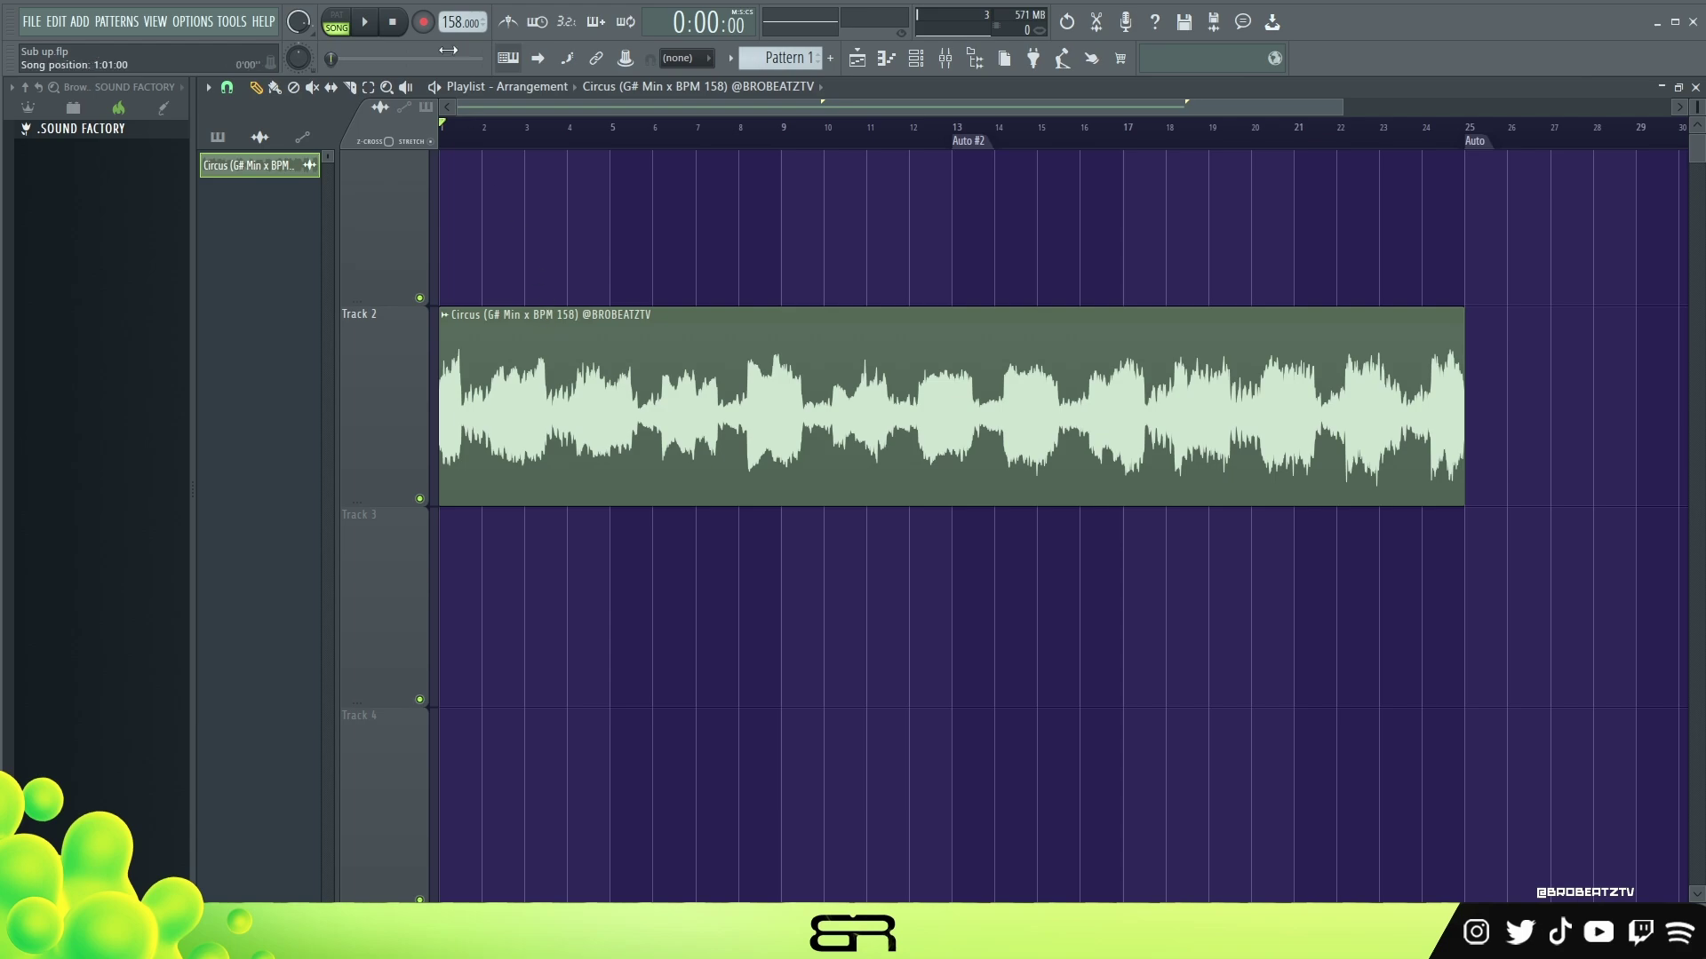
left_click_drag(453, 23, 453, 51)
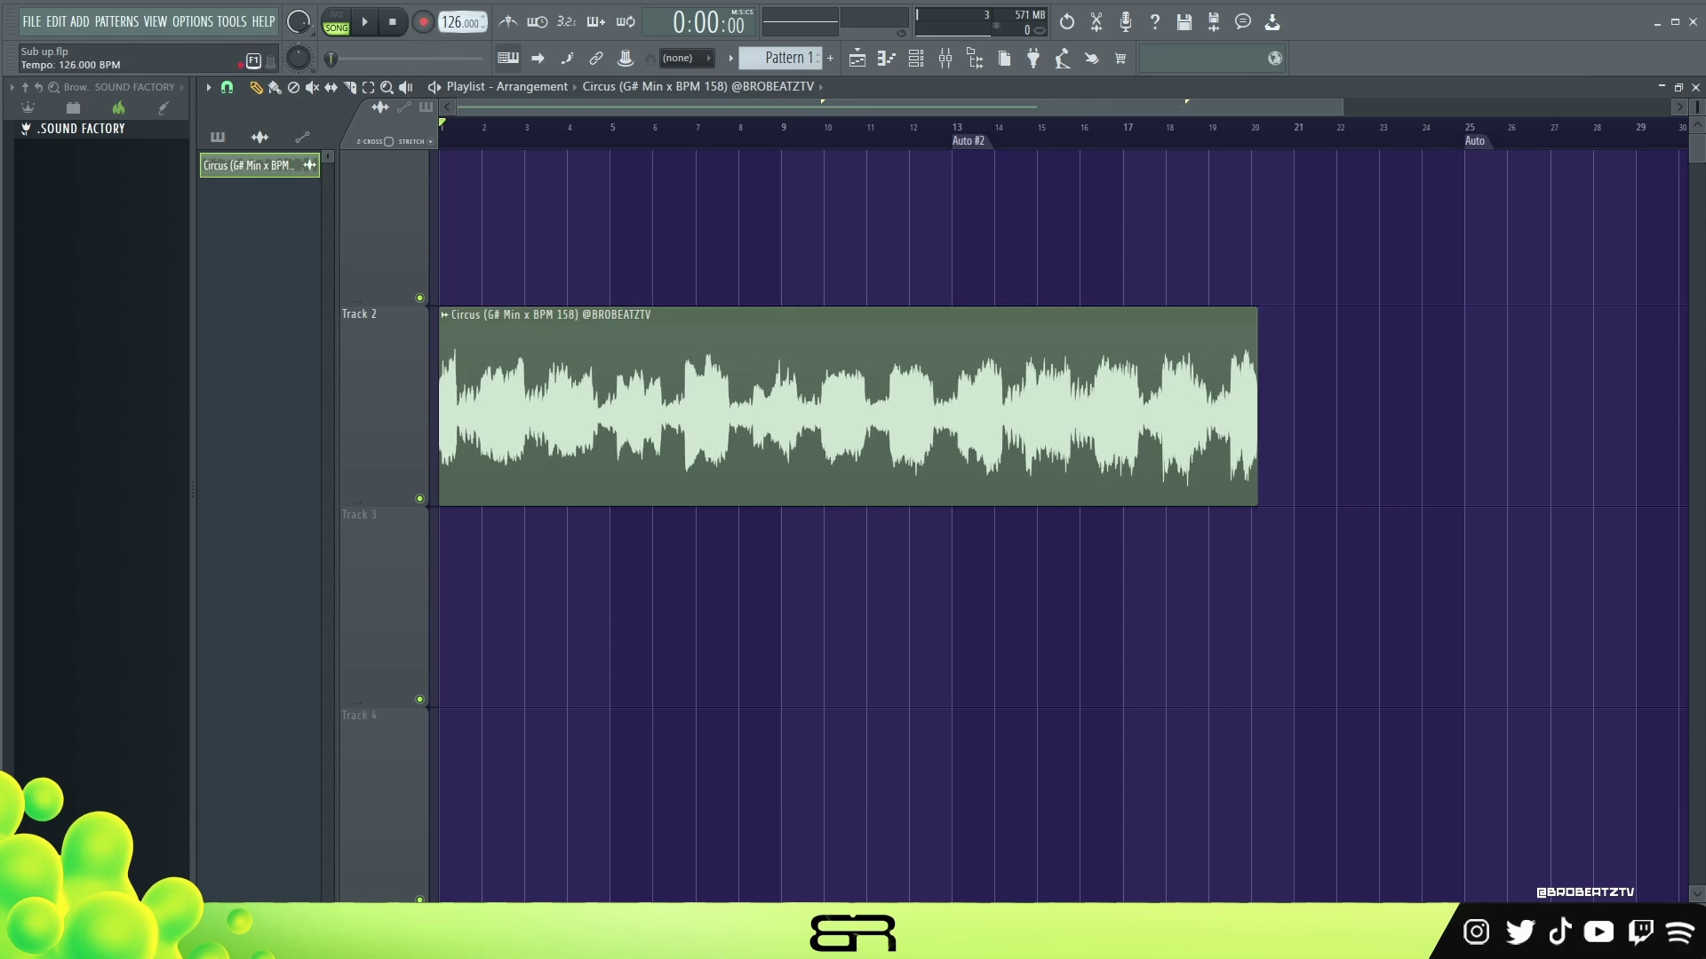
left_click_drag(1251, 356, 1428, 378)
Step: Set playlist snapping to Markers and stretch the Circus clip's end exactly to the marker at bar 25
left_click(227, 86)
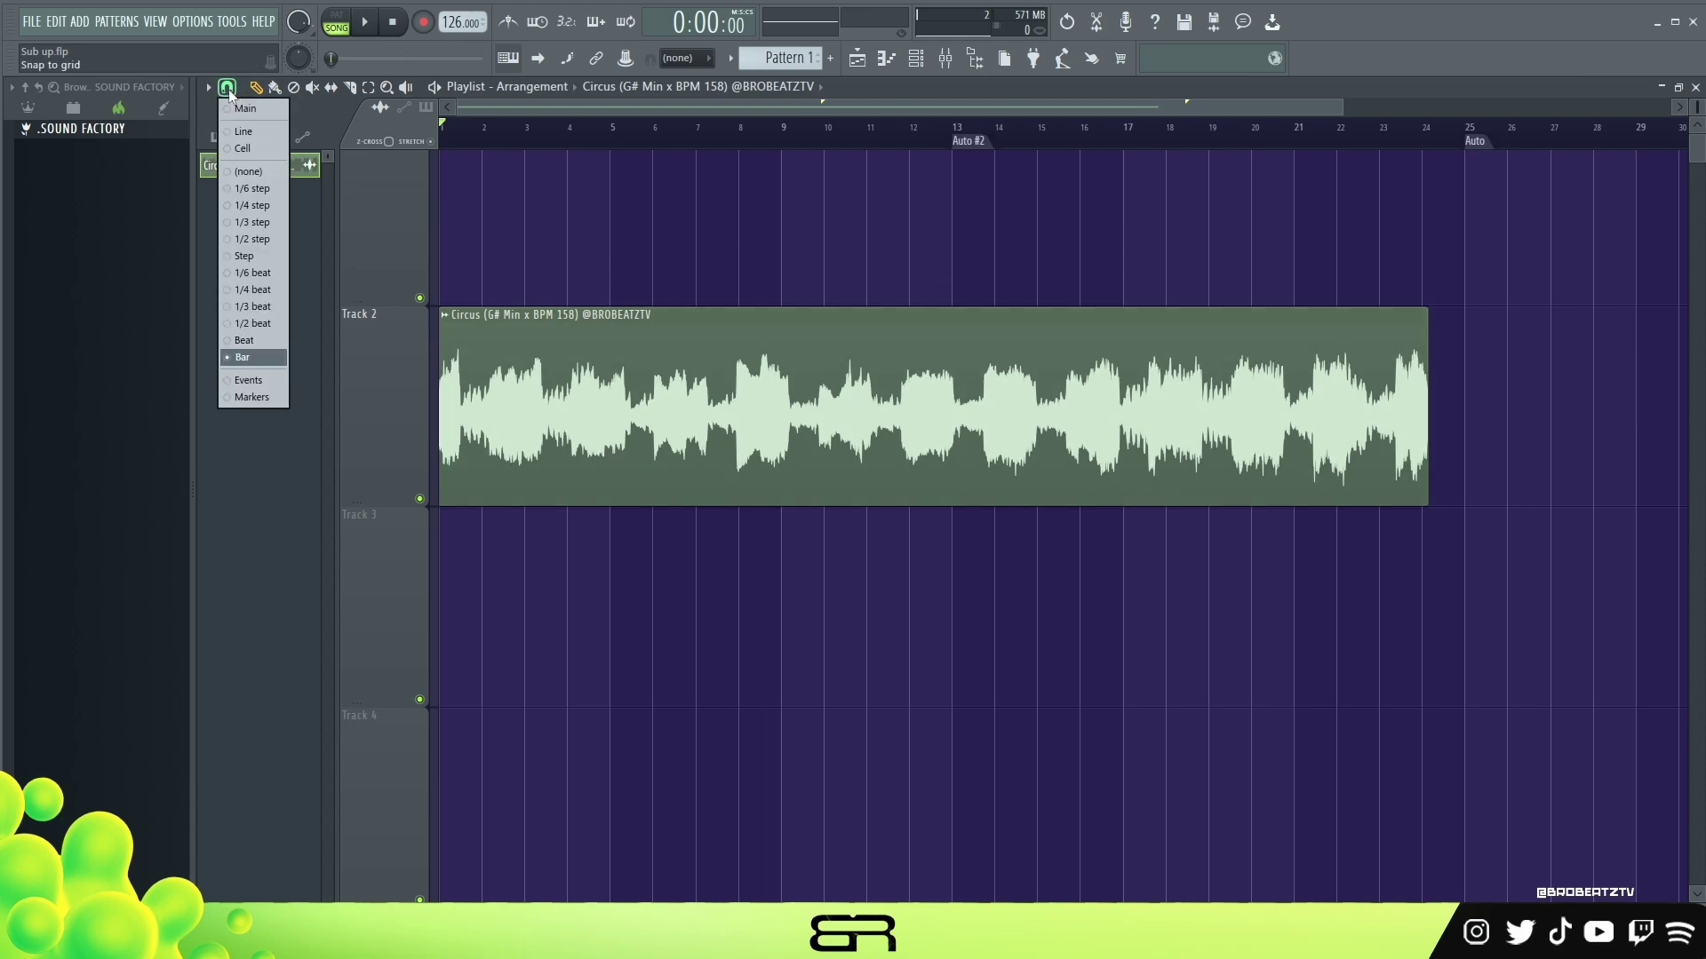
left_click(274, 388)
left_click_drag(1427, 346, 1465, 346)
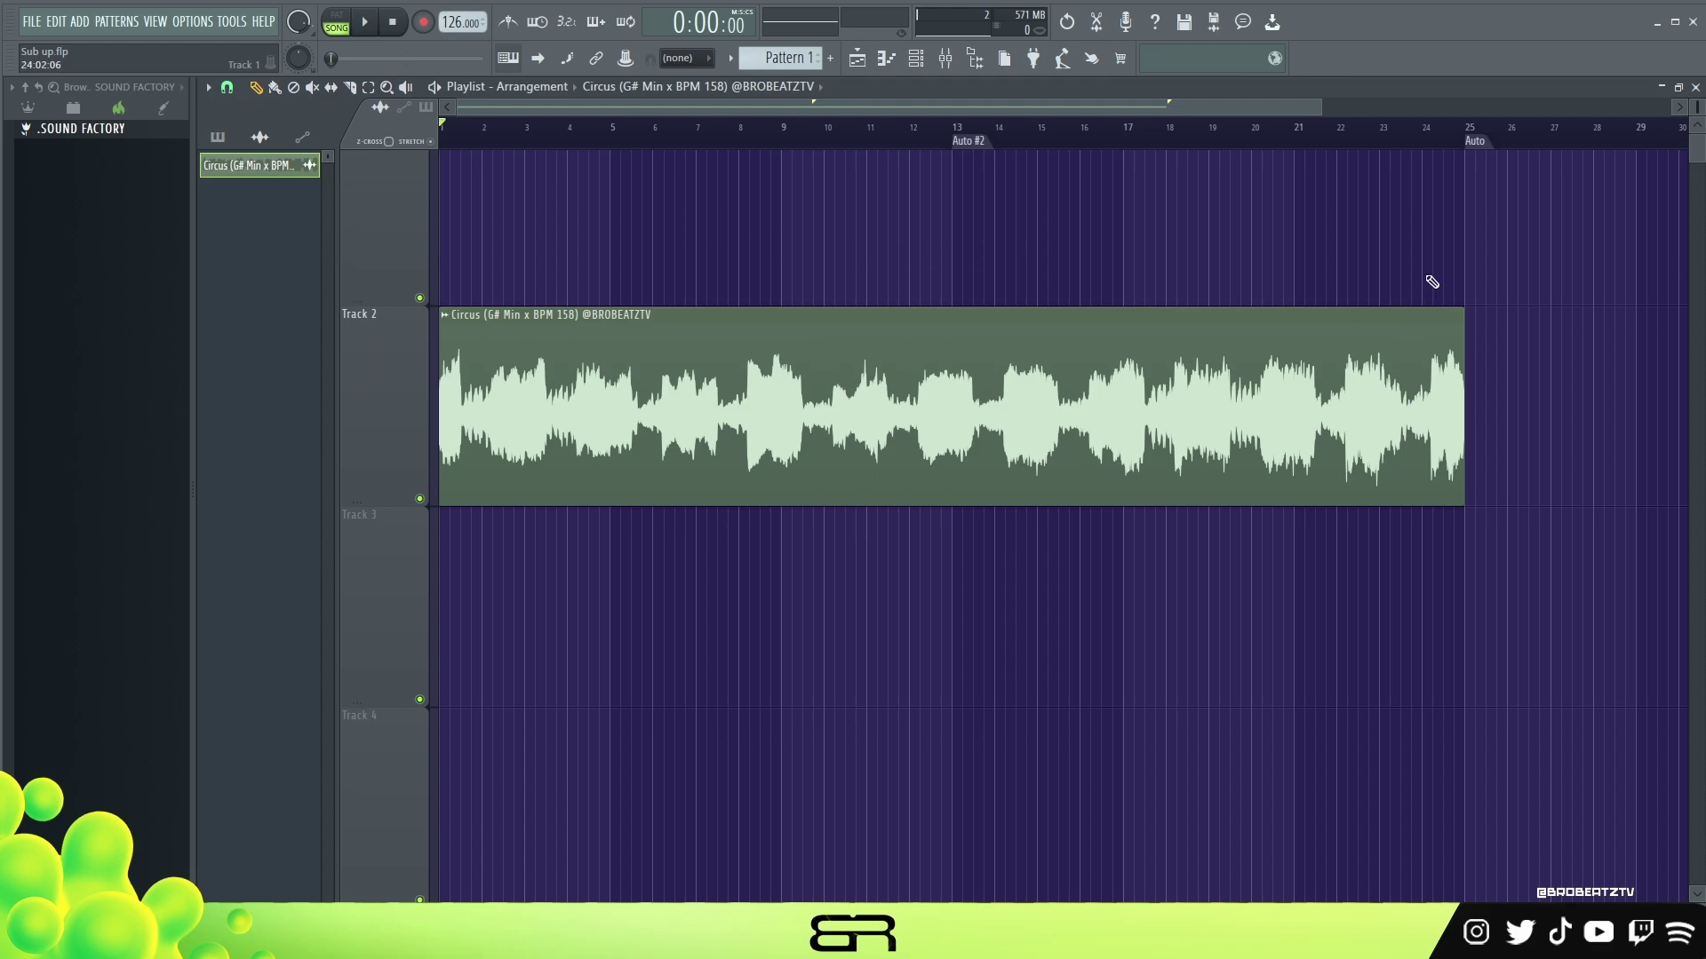
scroll(1474, 141, "up", 6)
scroll(1456, 161, "down", 3)
scroll(1264, 252, "up", 3)
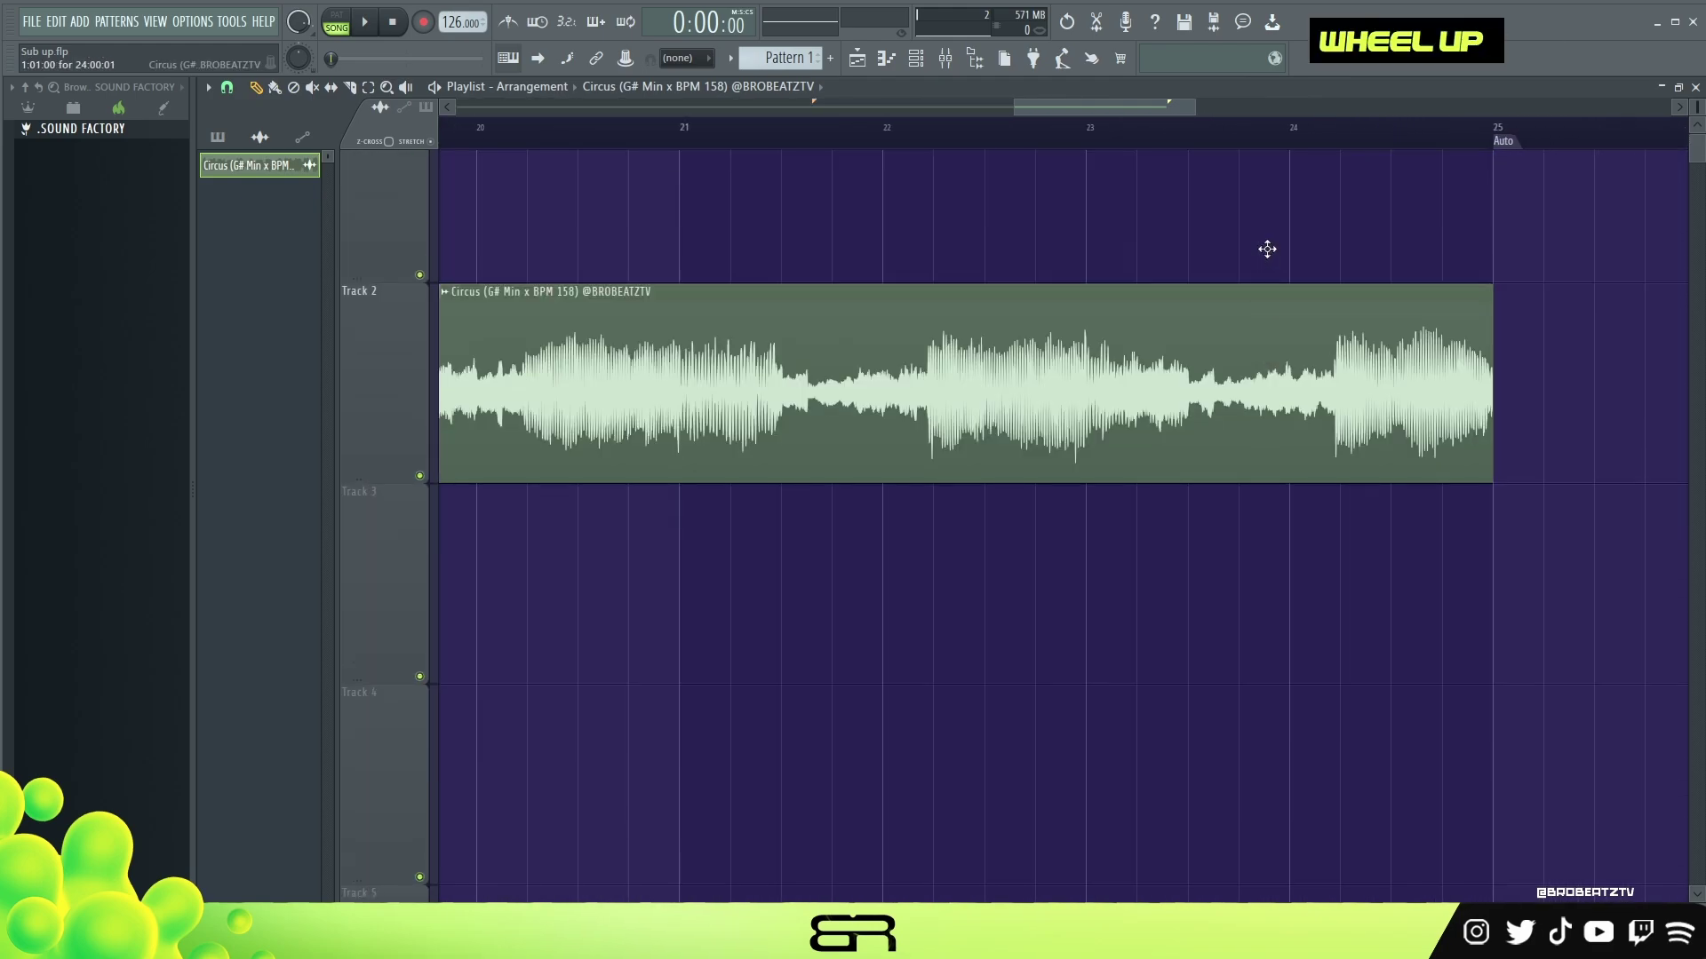
scroll(1298, 141, "down", 6)
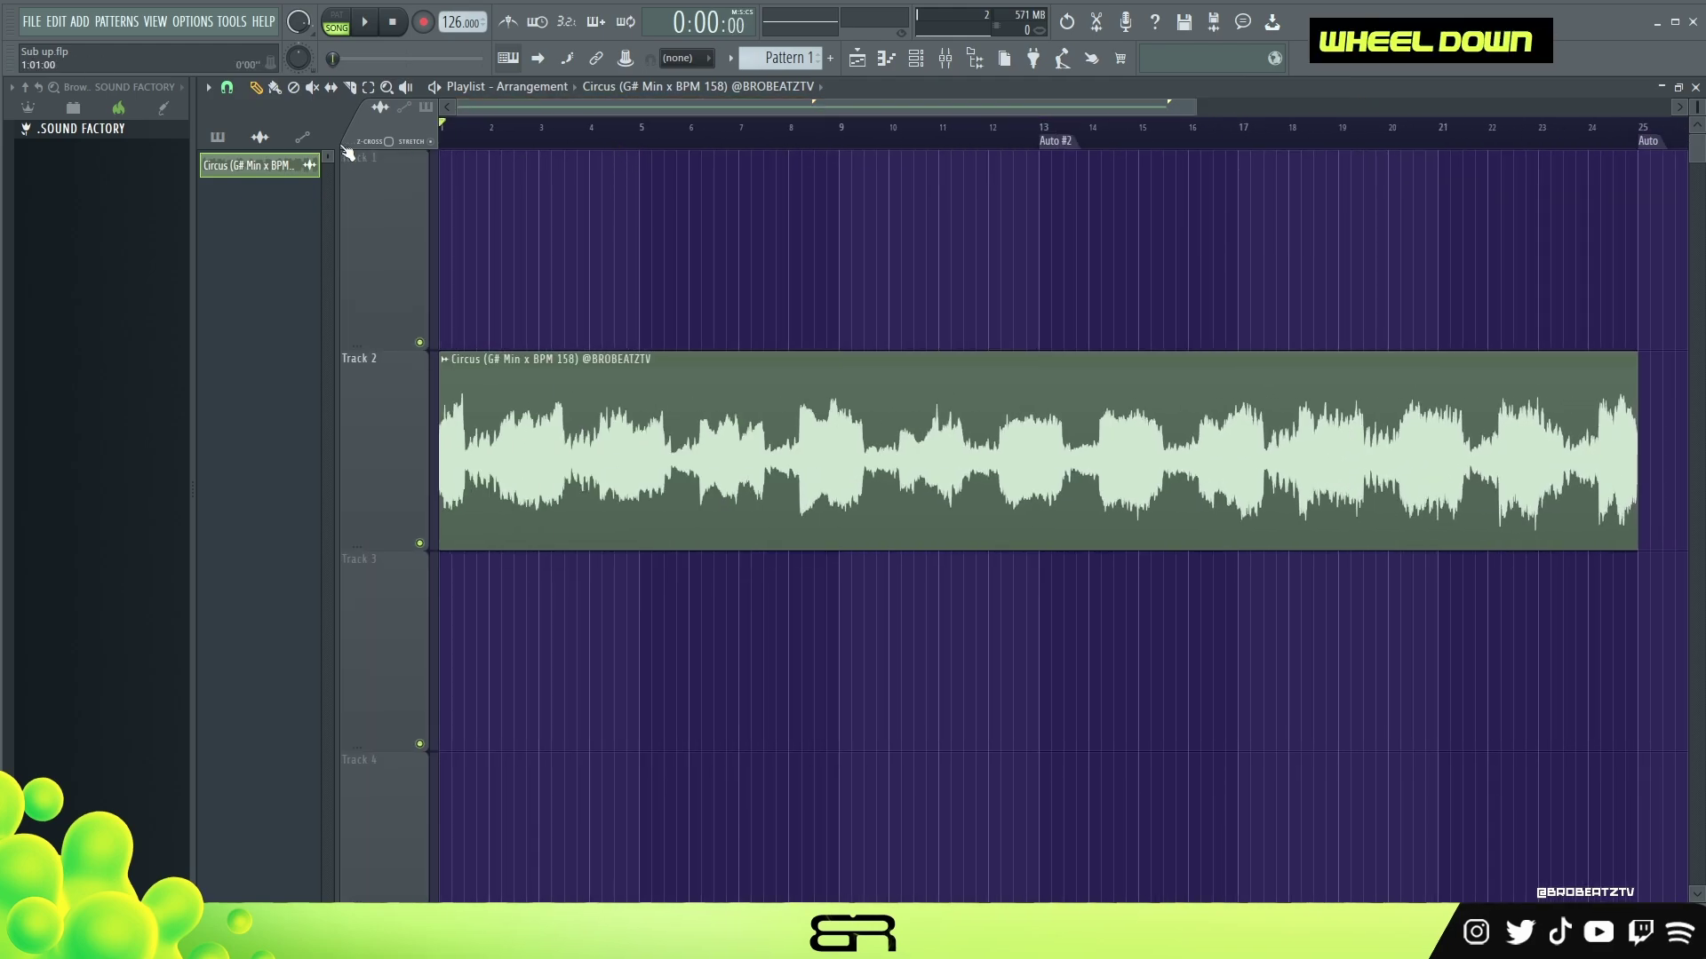
Step: Audition the stretched clip at 126, 202 and 246 BPM, ending with the project tempo at 169 BPM
key("space")
key("space")
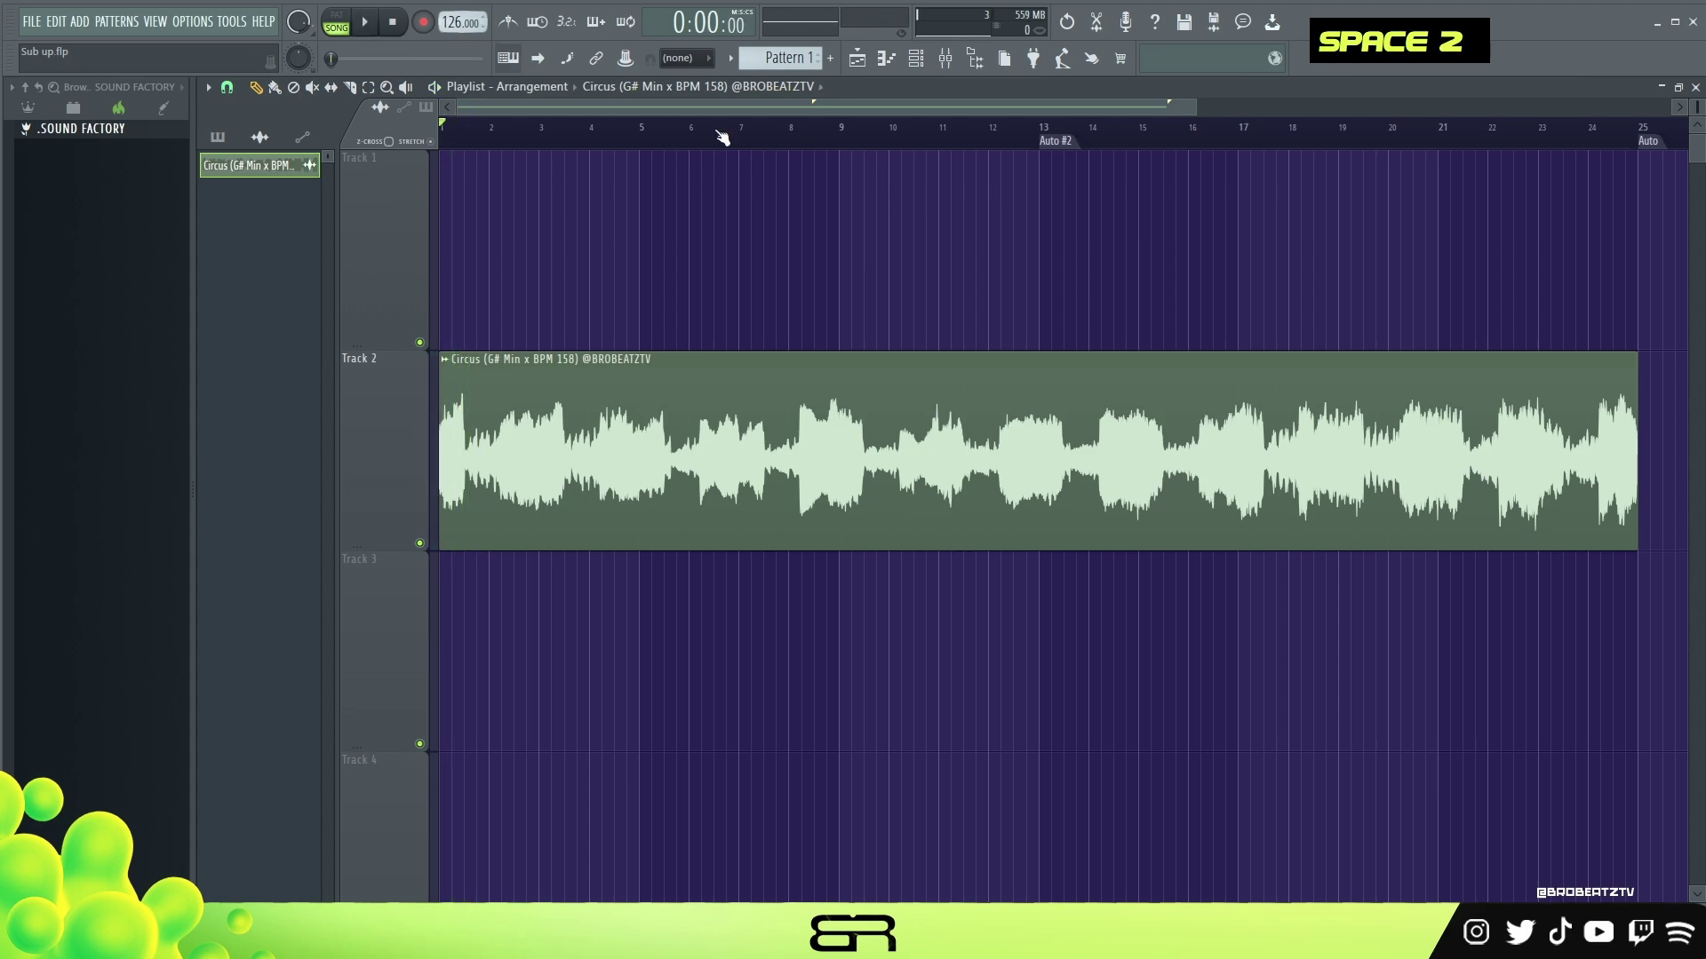
left_click_drag(454, 24, 455, 0)
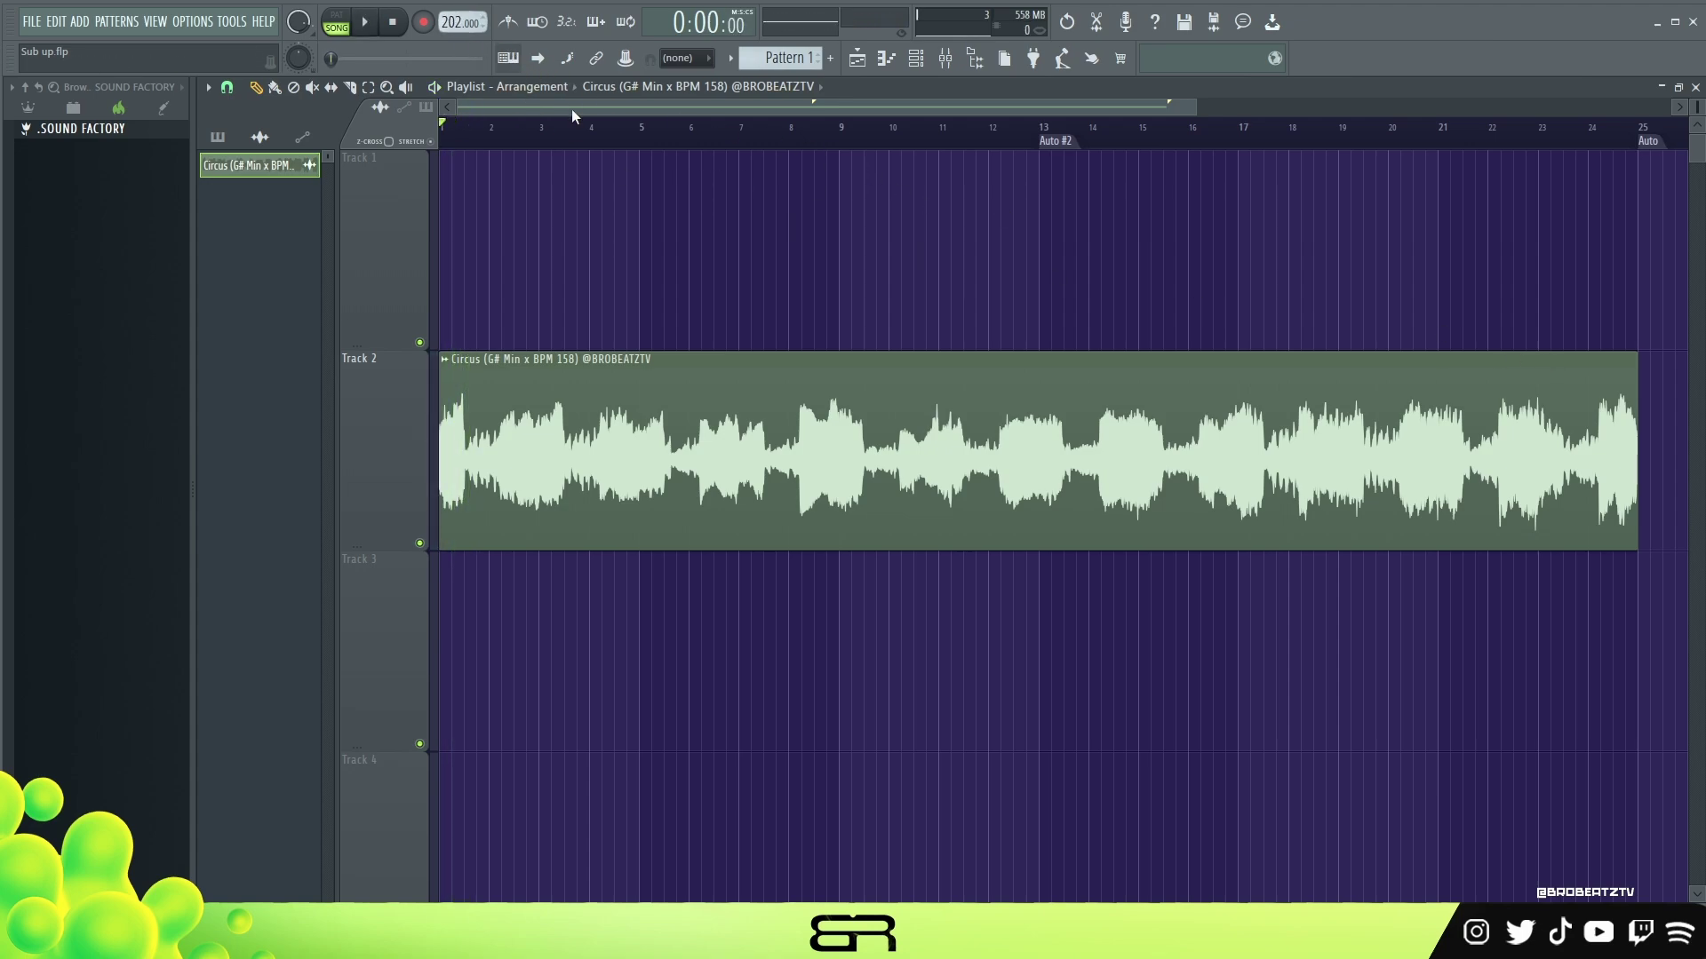
key("space")
key("space")
key("space")
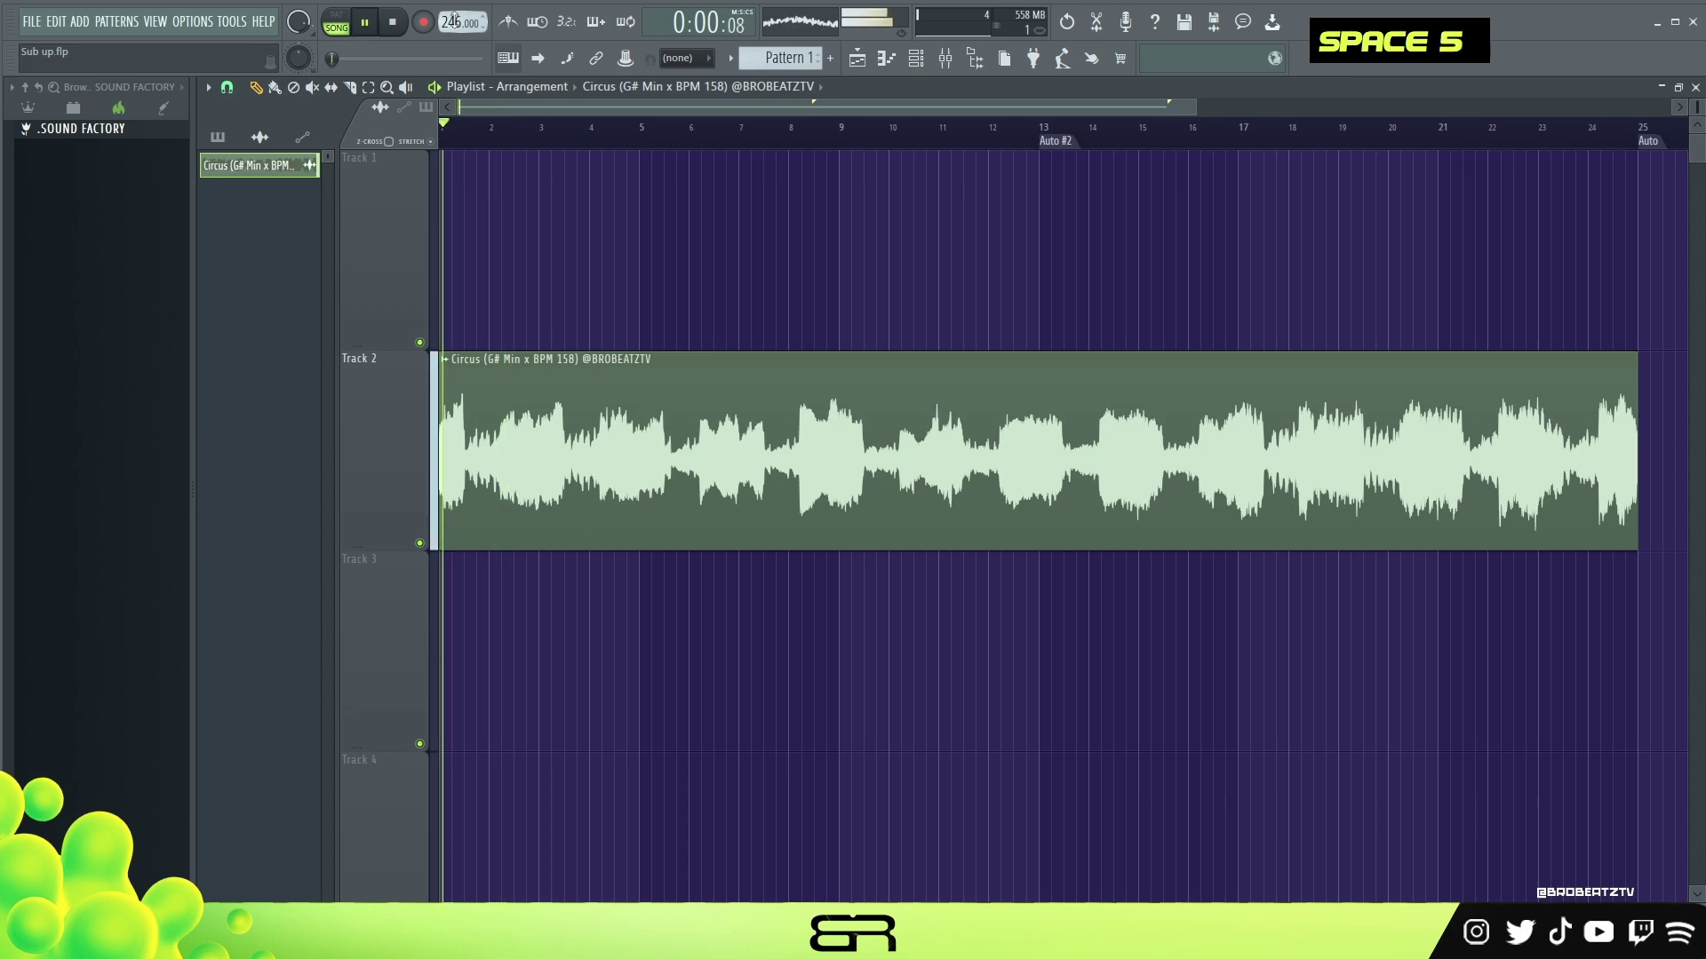
left_click_drag(454, 24, 455, 0)
key("space")
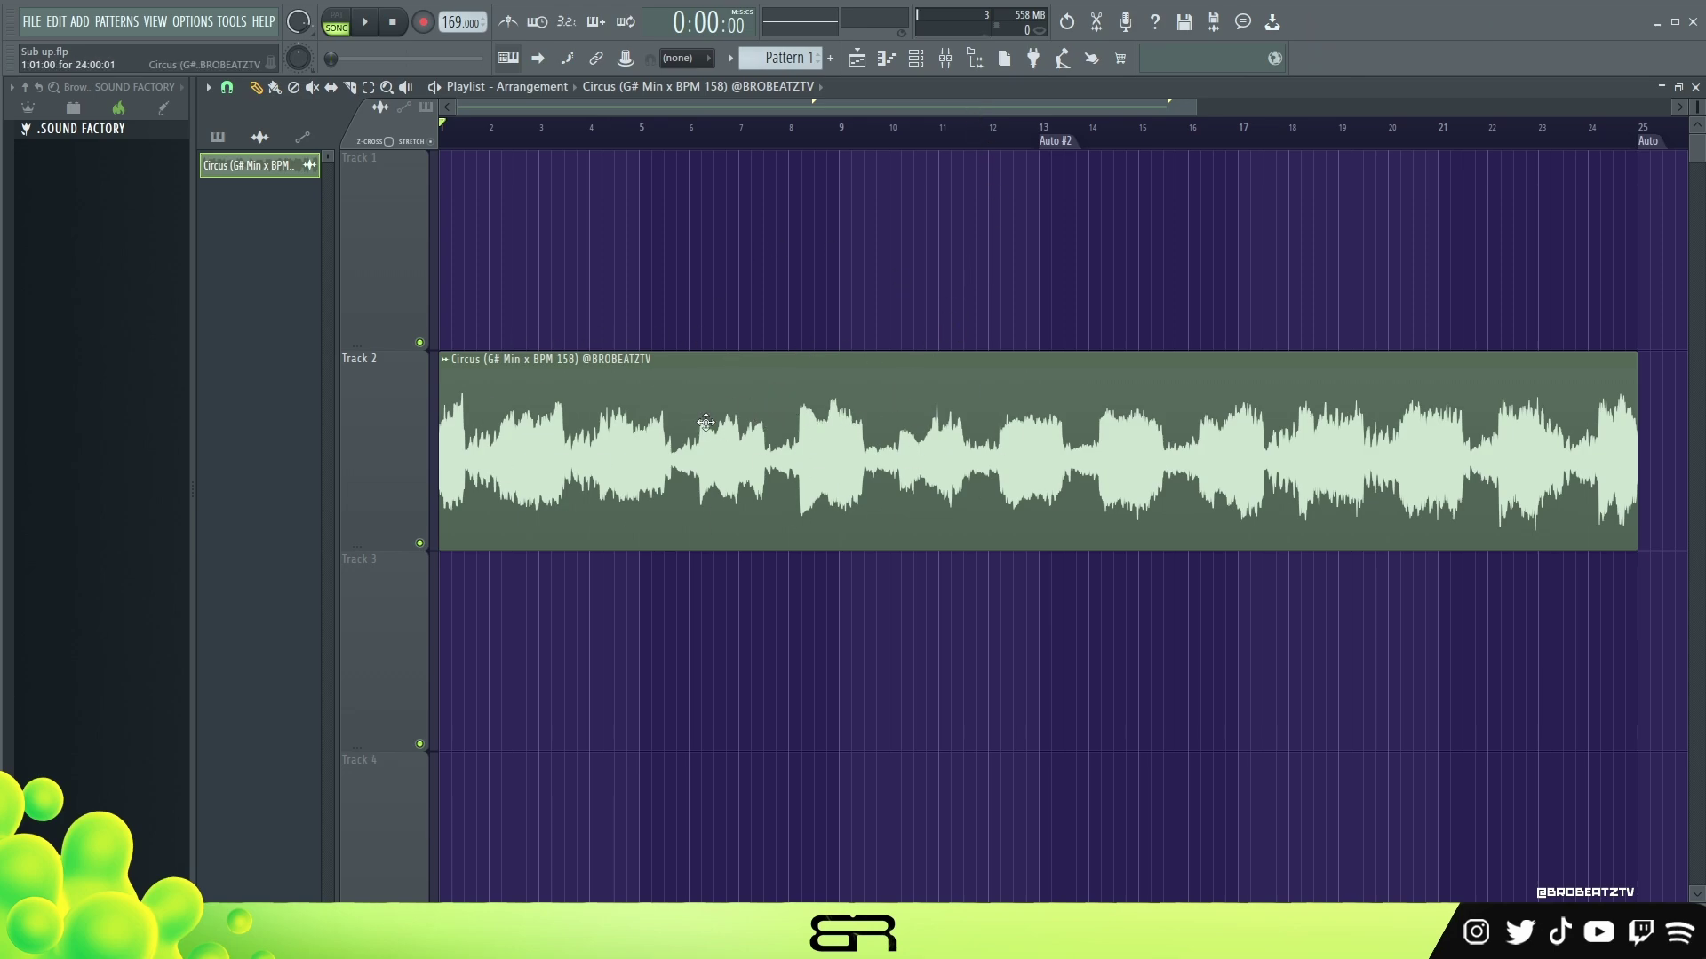
Step: Set the Circus clip's time stretching mode to Stretch Pro and raise its formant
double_click(773, 444)
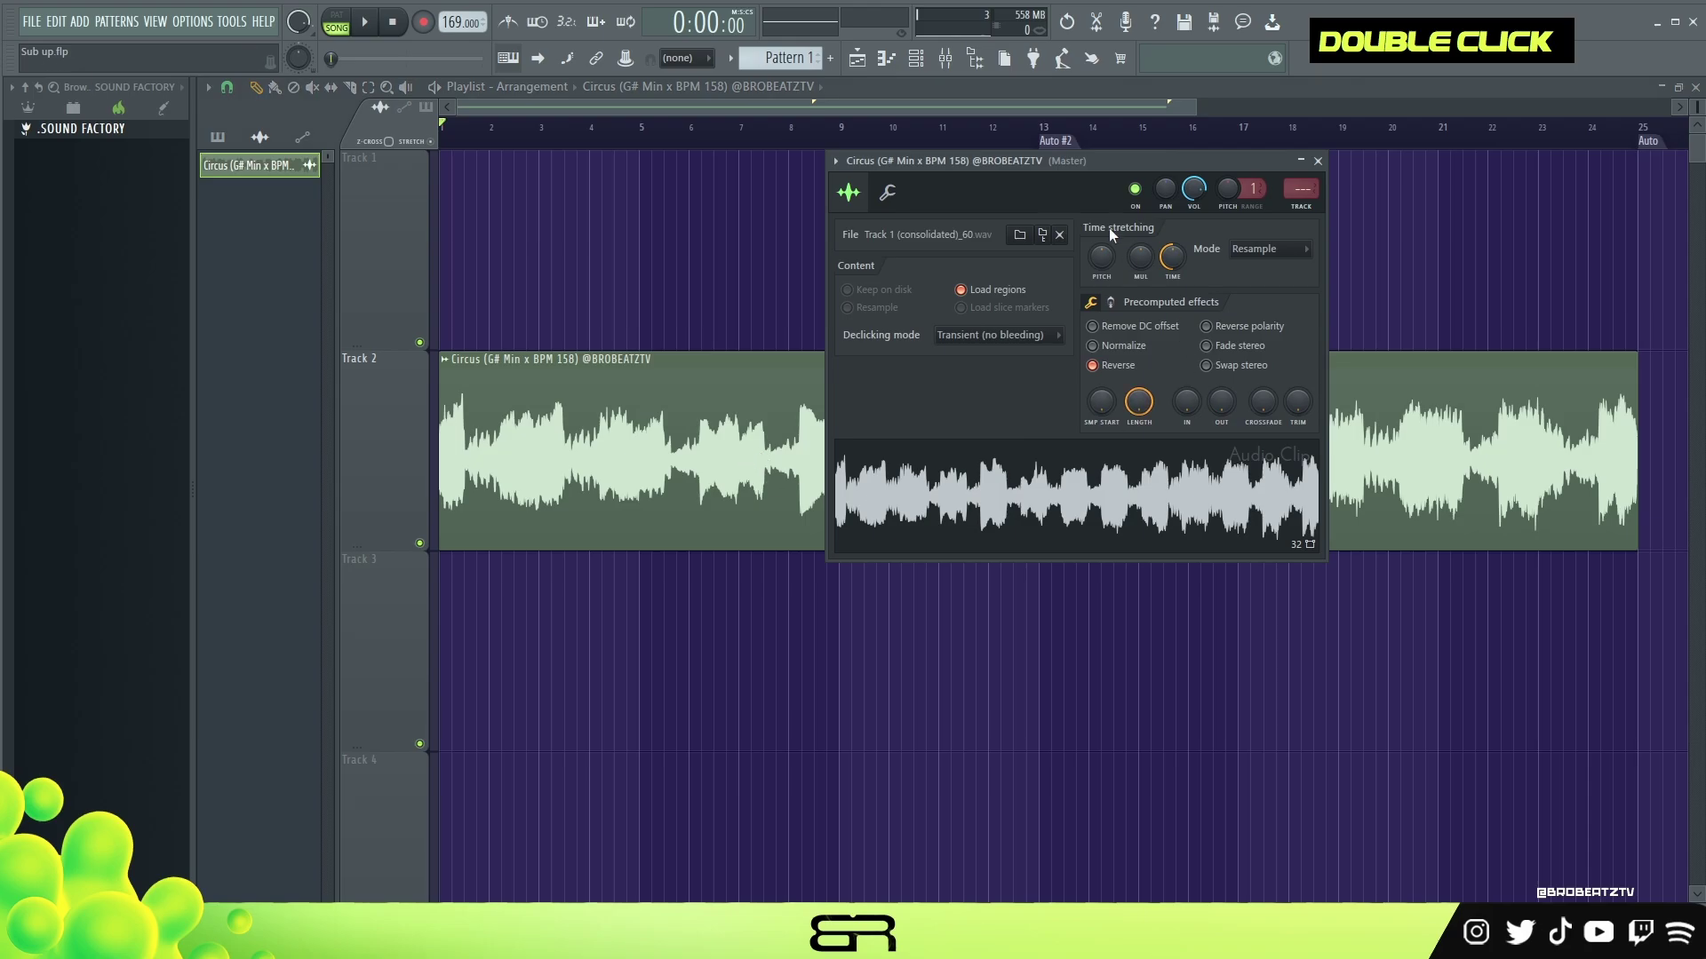
left_click_drag(1080, 167, 1144, 158)
left_click(1334, 246)
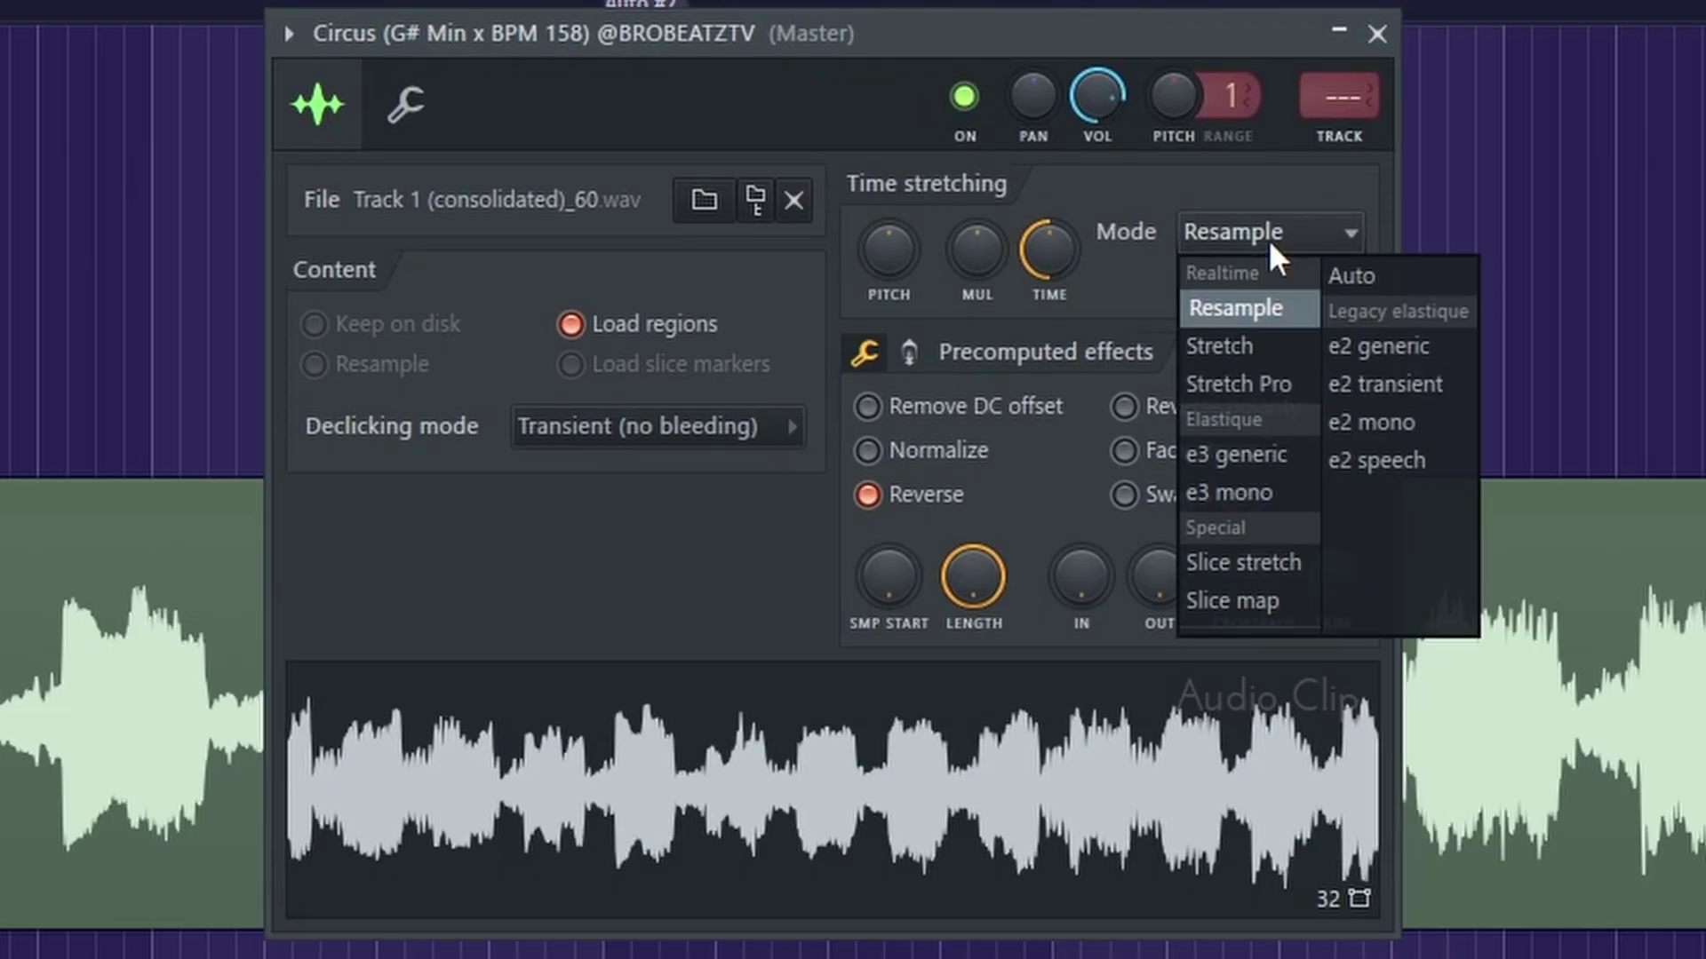
left_click(1241, 384)
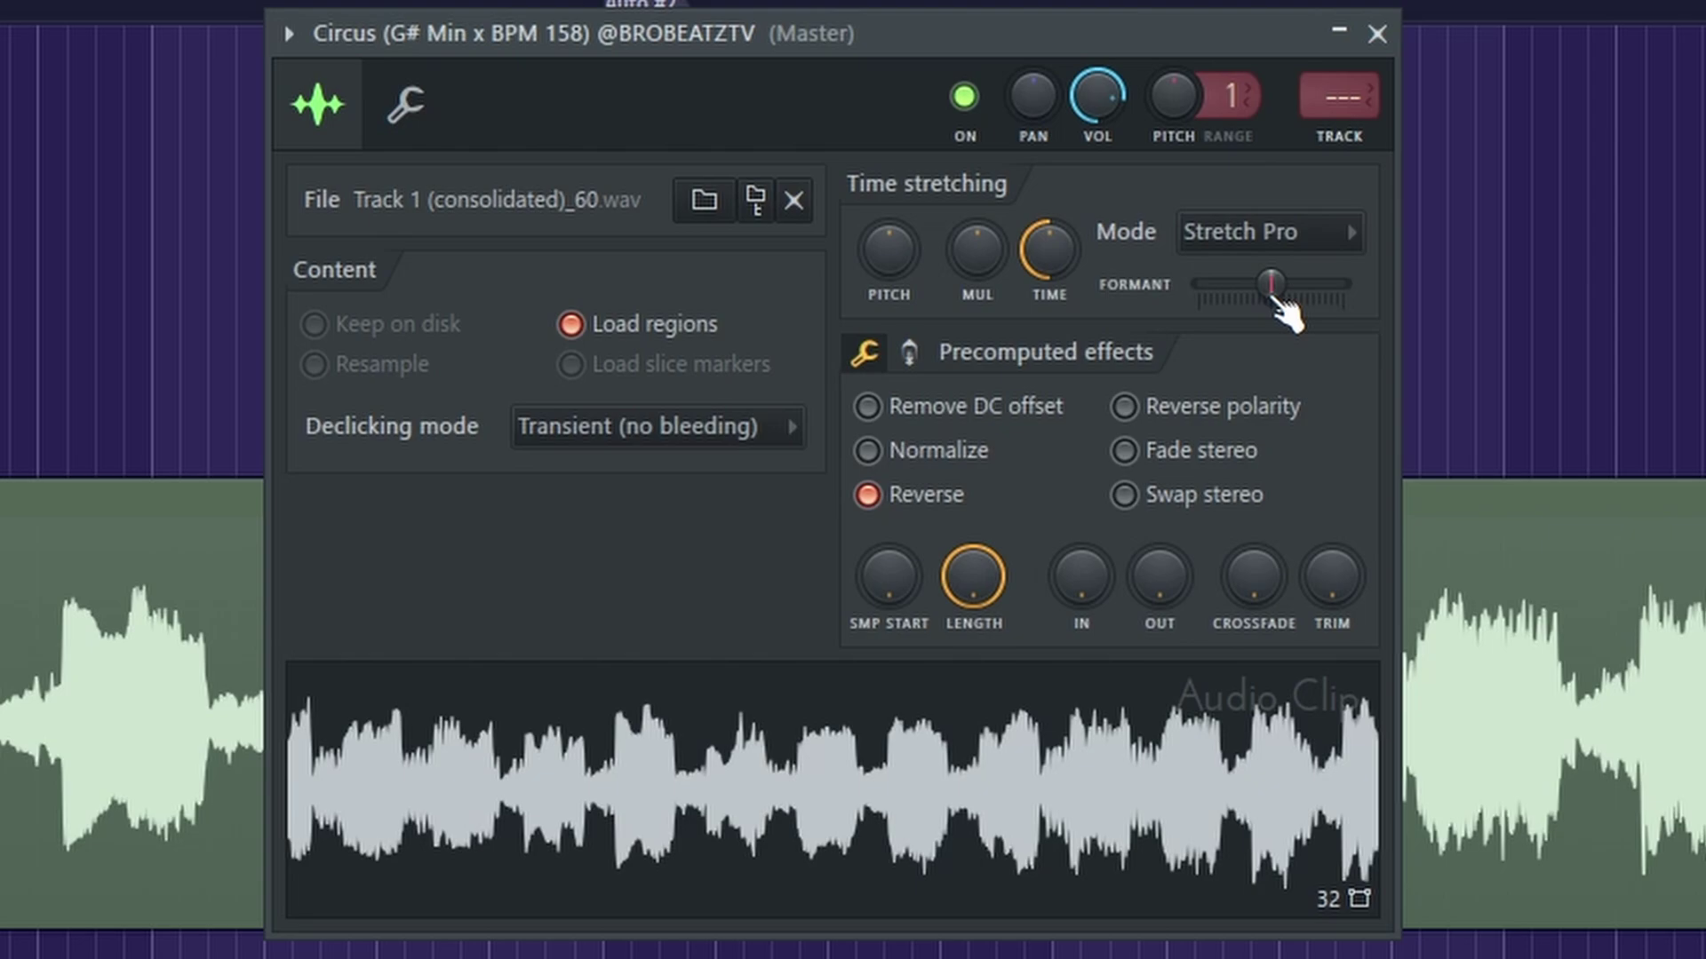
left_click_drag(1276, 302, 1312, 300)
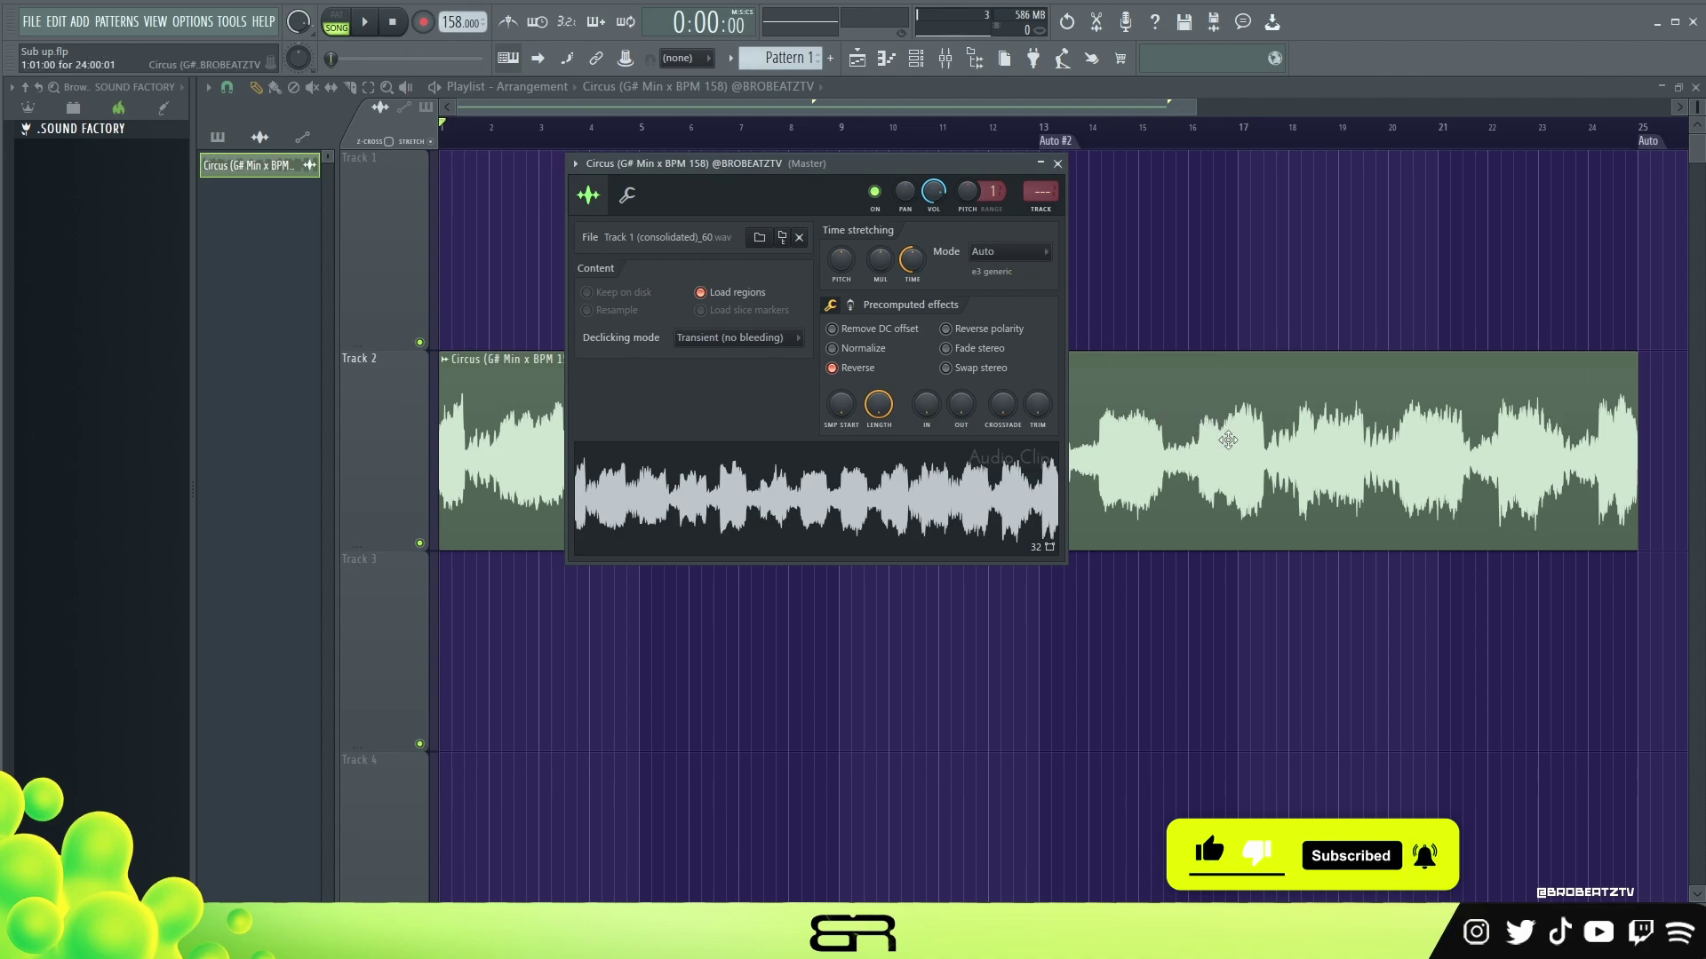
Step: Audition the Circus clip in Auto stretching mode at 158 BPM and at 186 BPM
key("space")
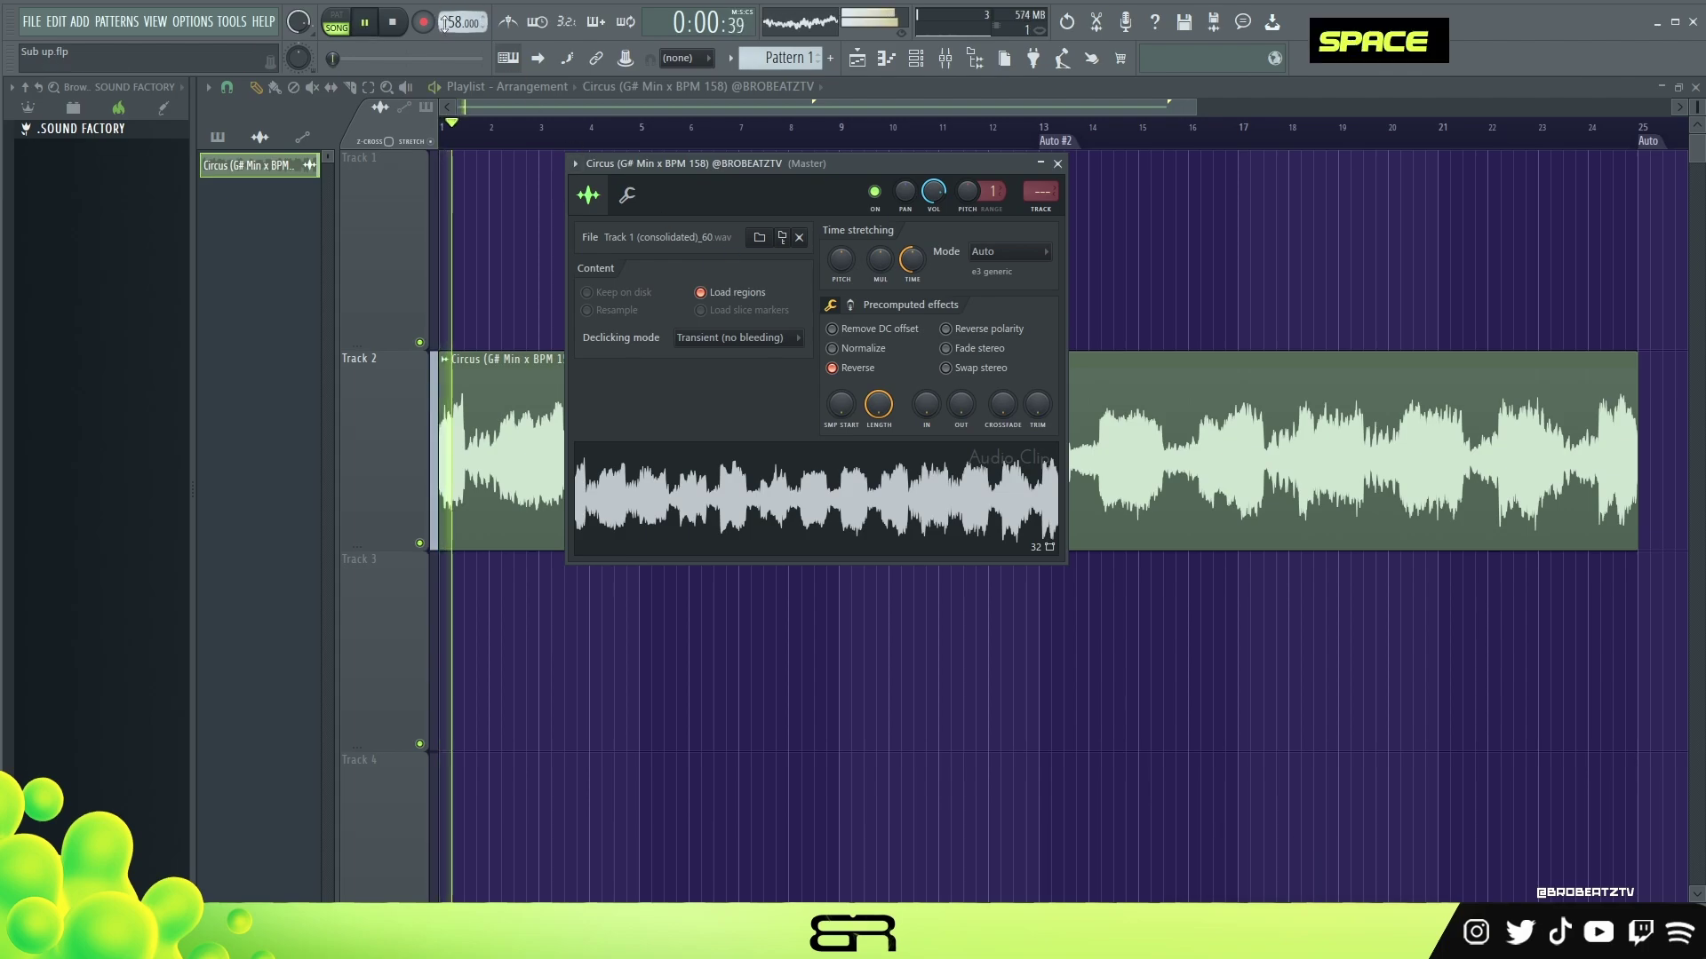
key("space")
left_click_drag(451, 24, 453, 4)
key("space")
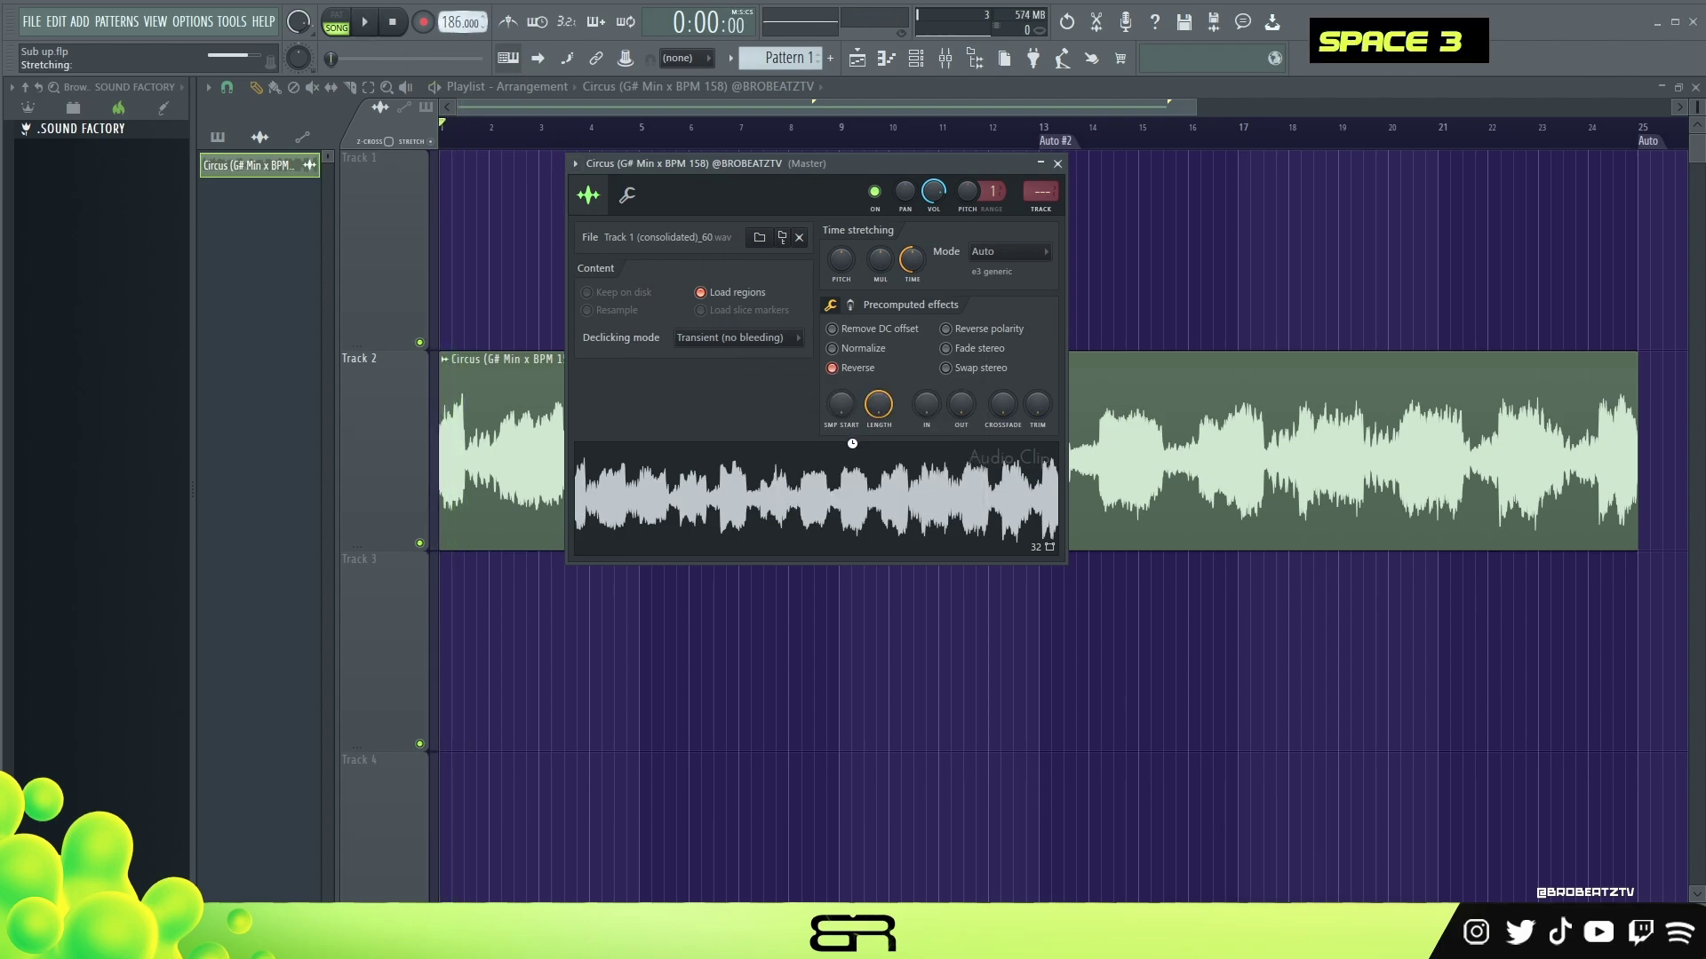
key("space")
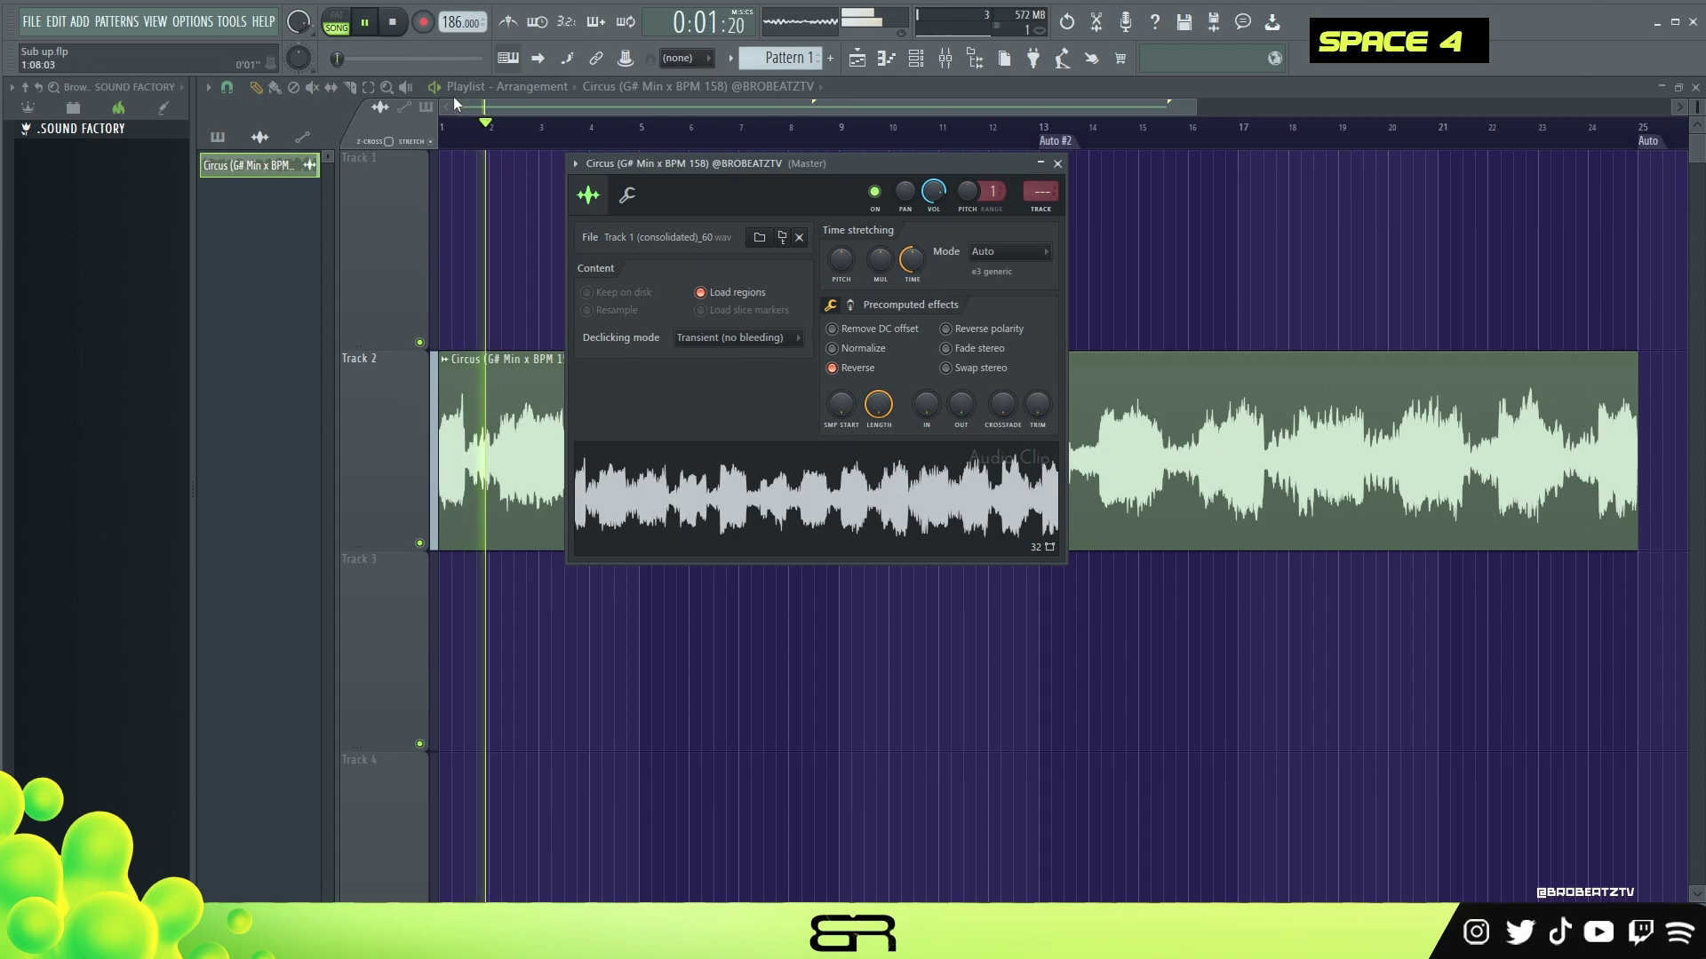
key("space")
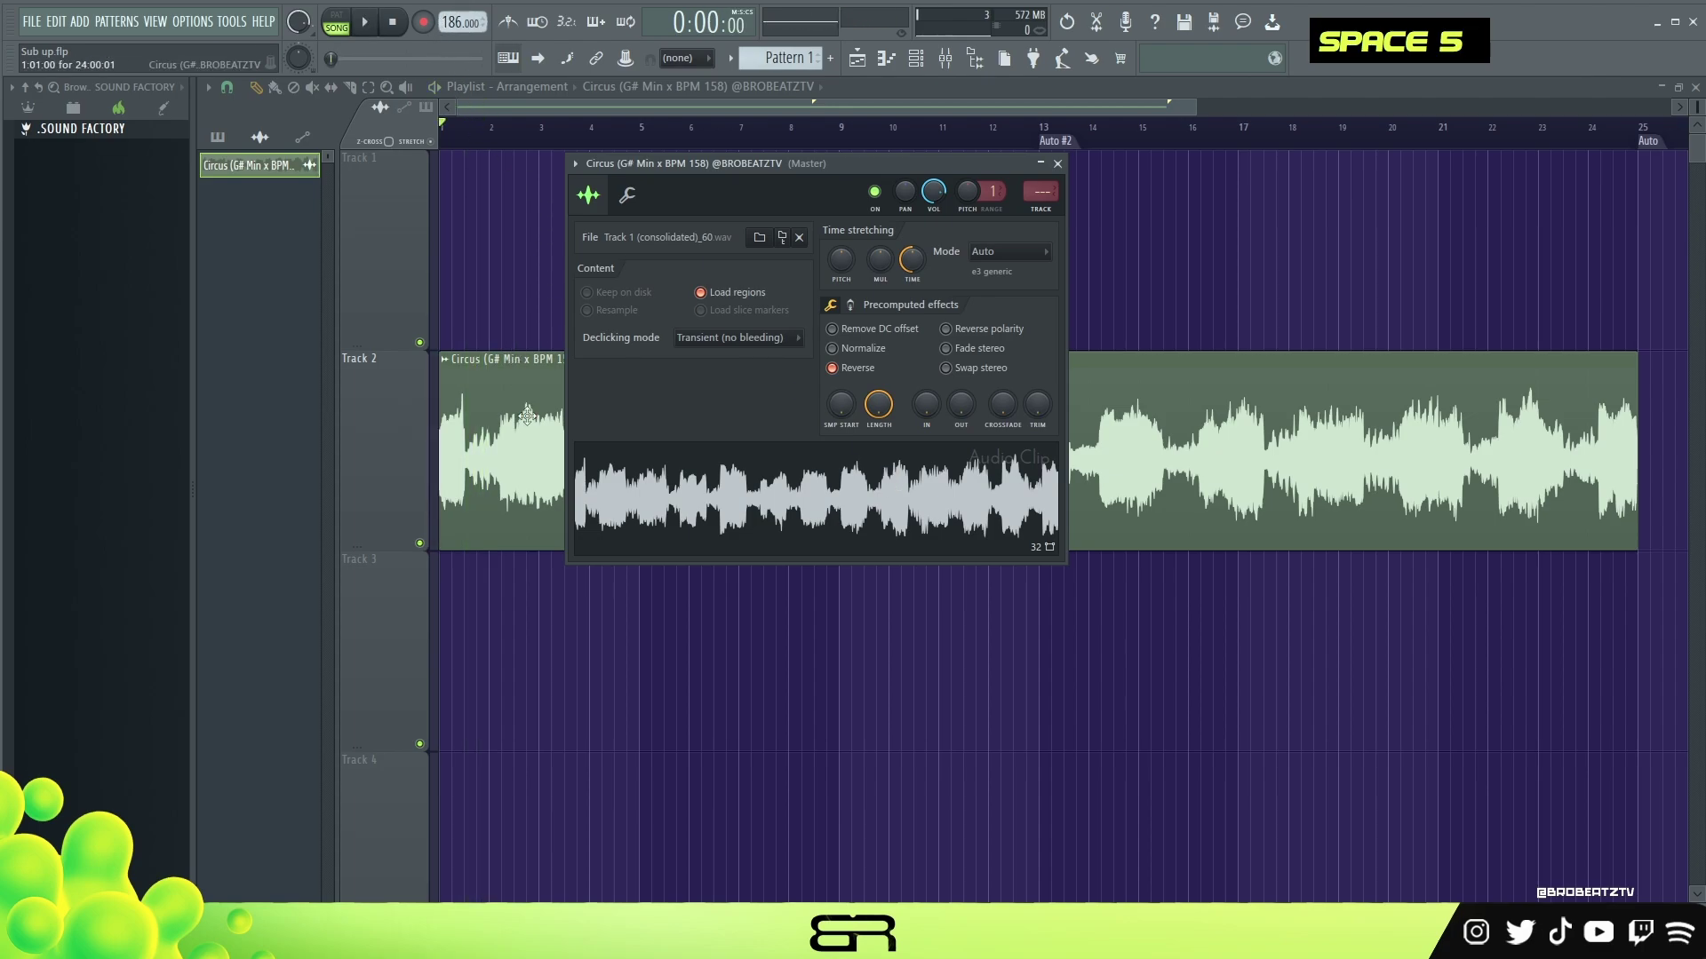
Step: Set the Circus clip's time stretching mode to Resample and audition it at different tempos, ending at 146 BPM
left_click(1011, 254)
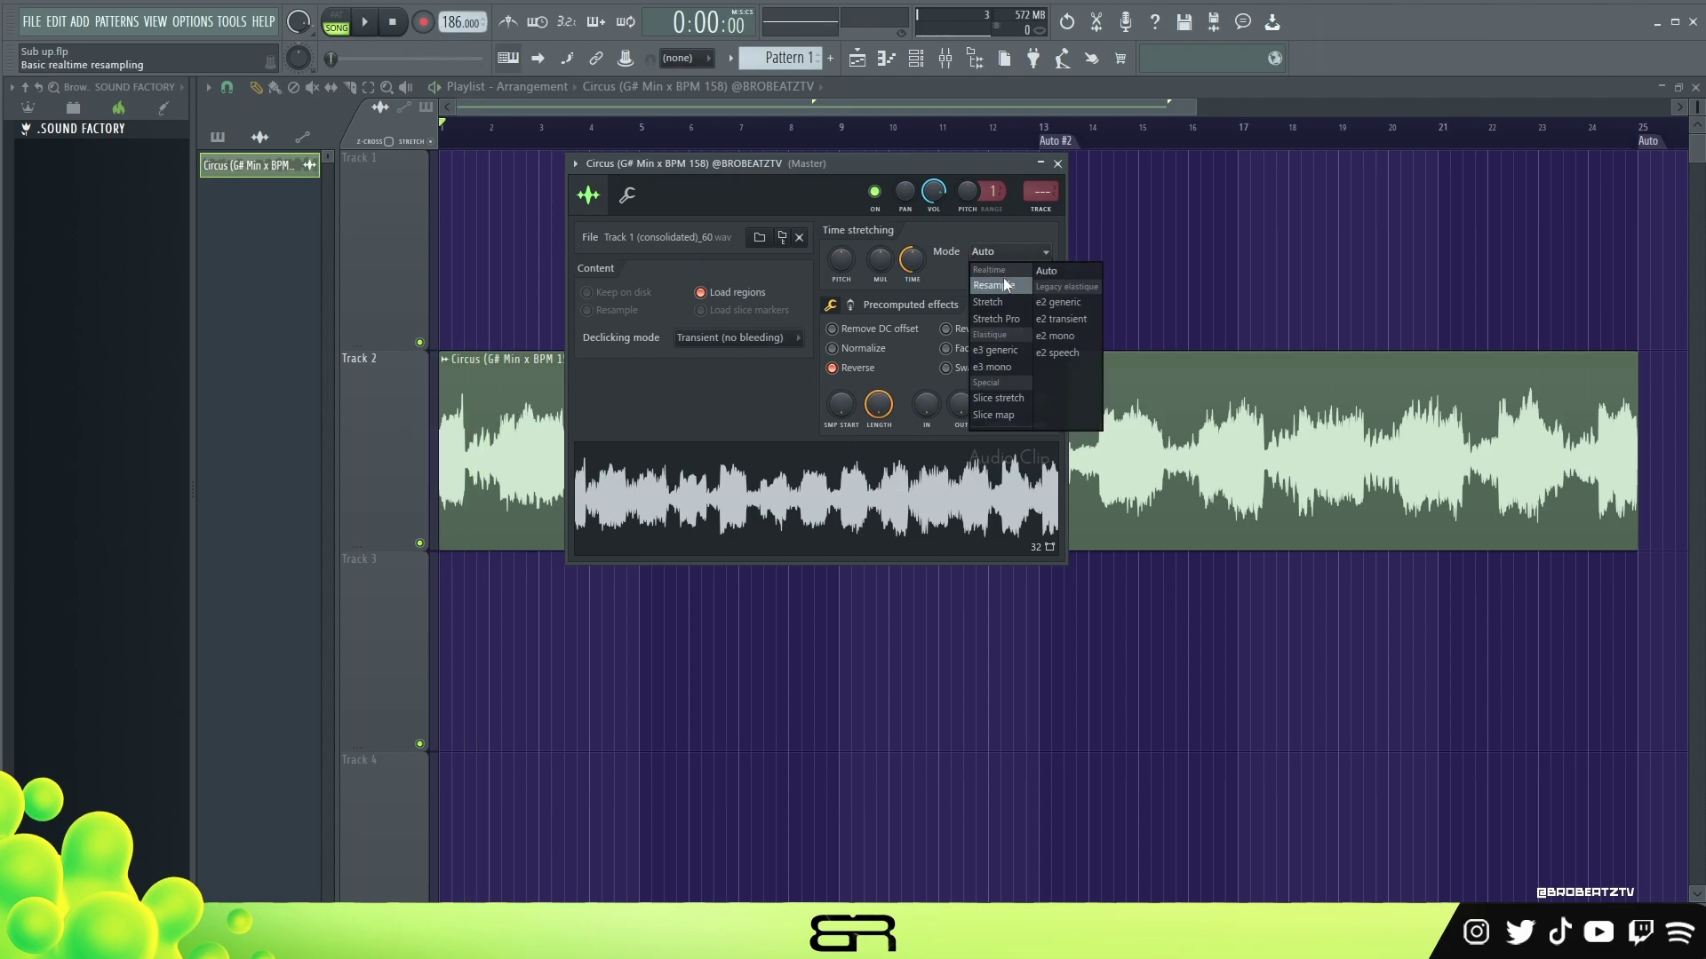
left_click(1004, 277)
key("space")
key("space")
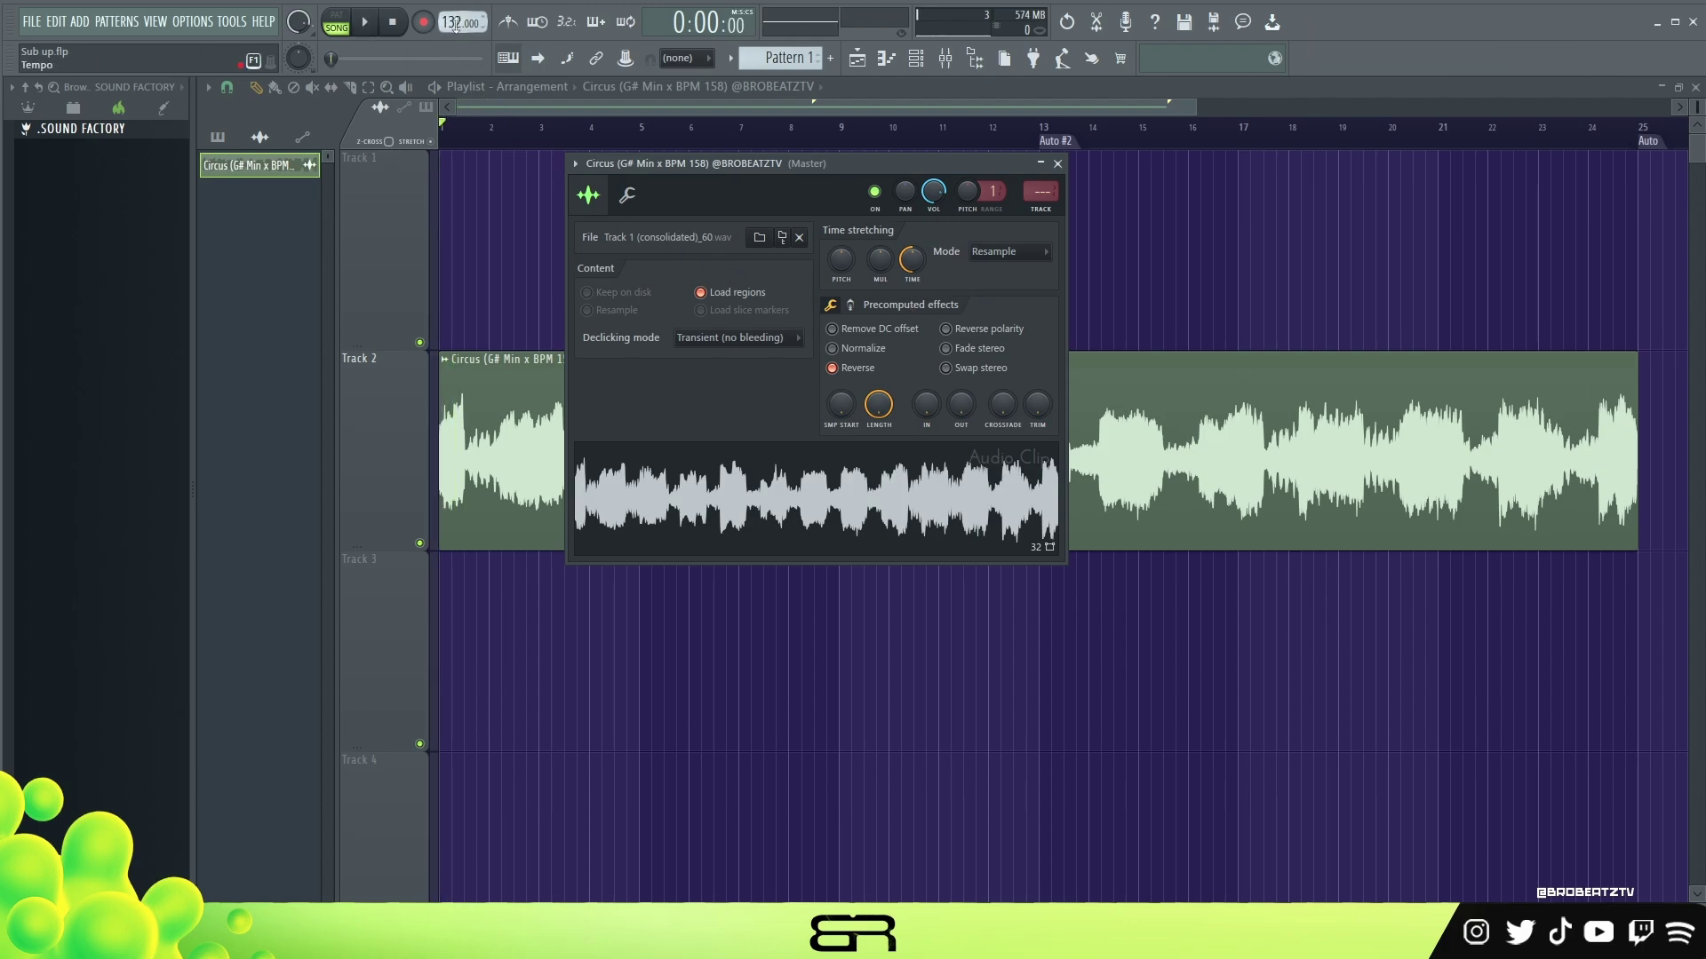
key("space")
left_click_drag(456, 25, 455, 12)
key("space")
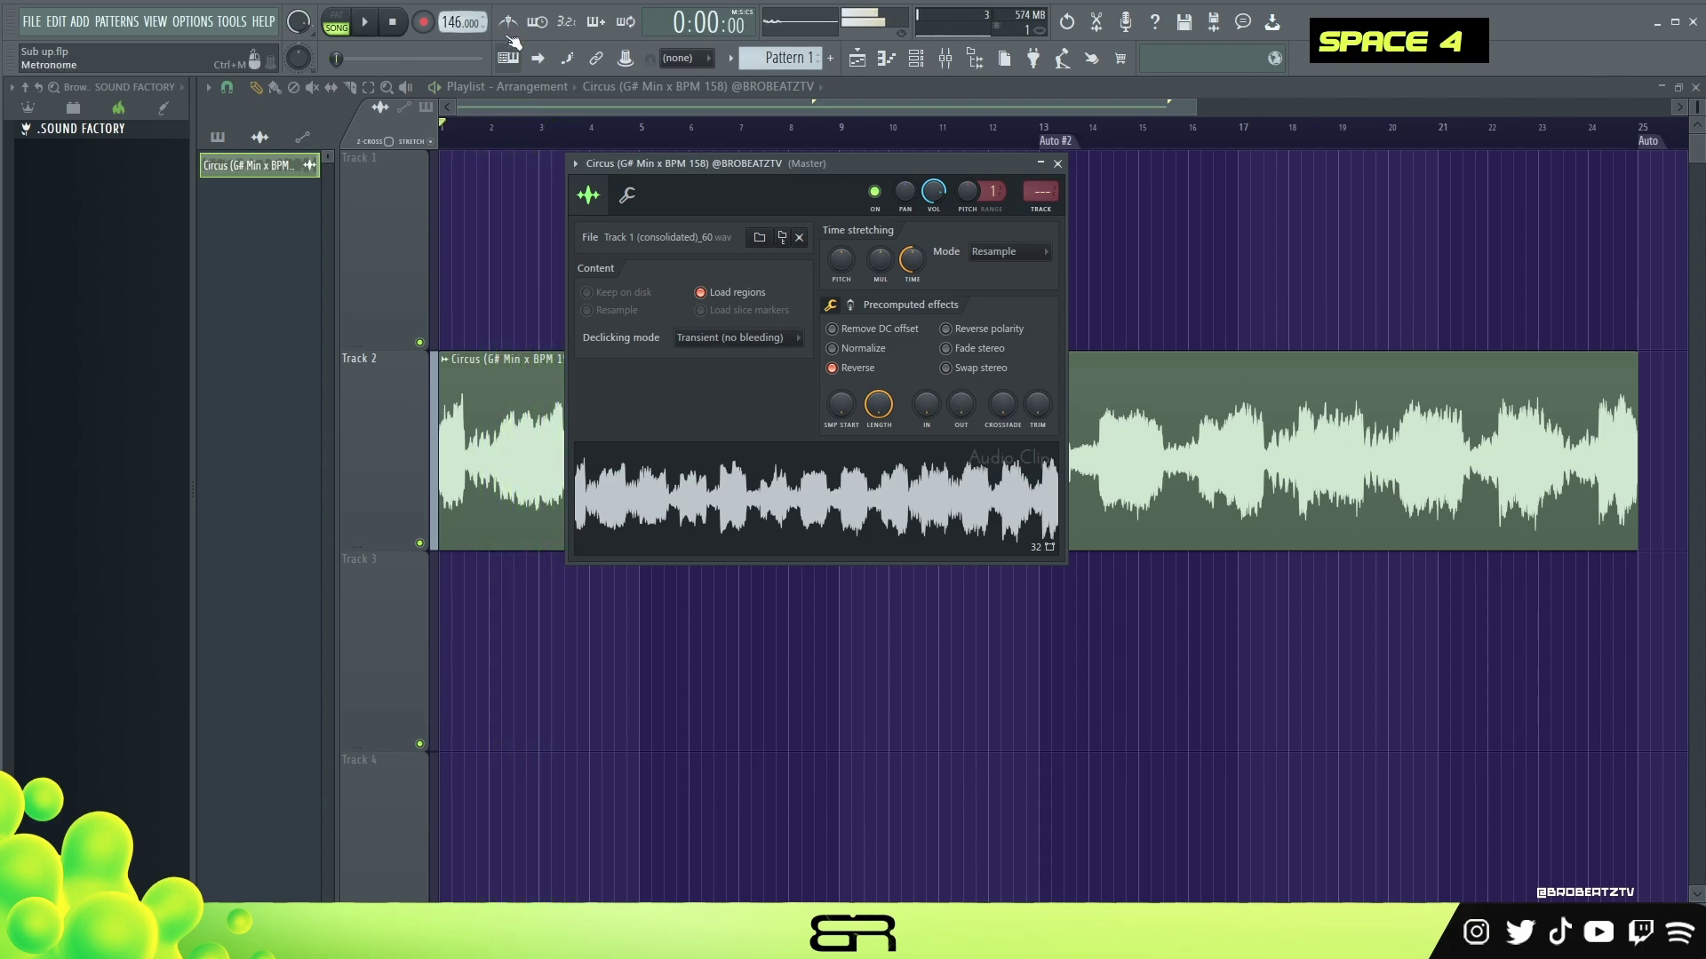
Step: Set the clip's time stretching mode to Stretch Pro and audition it while raising the tempo to 193 BPM
left_click(1006, 256)
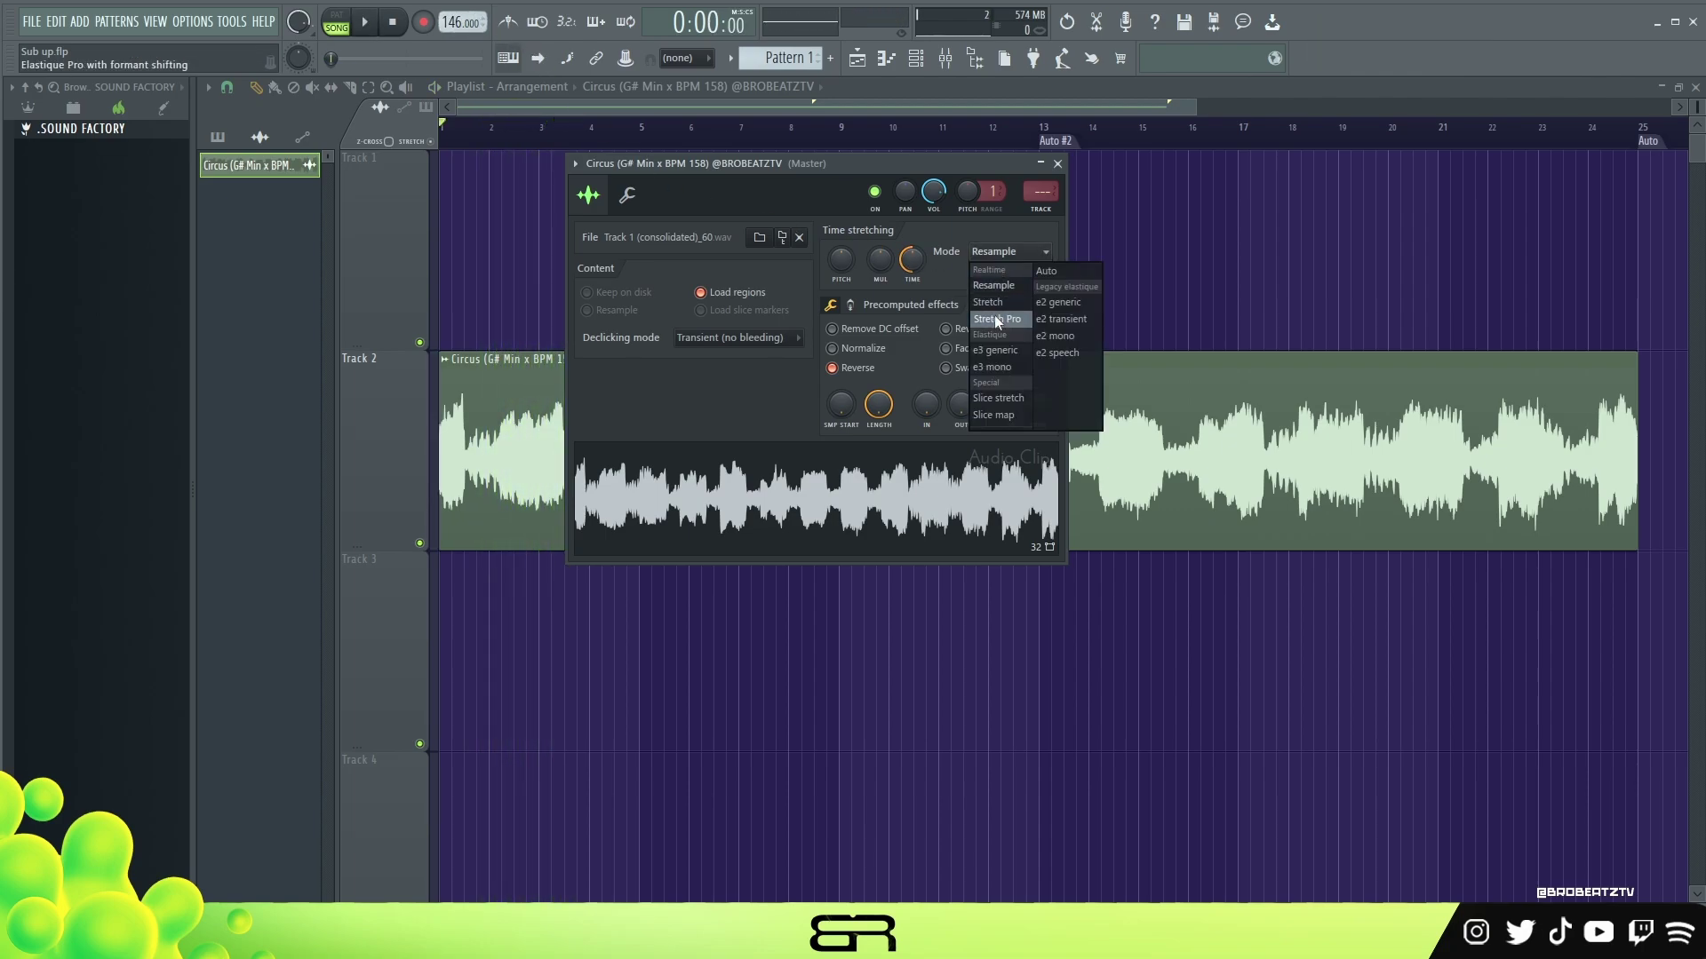
left_click(996, 317)
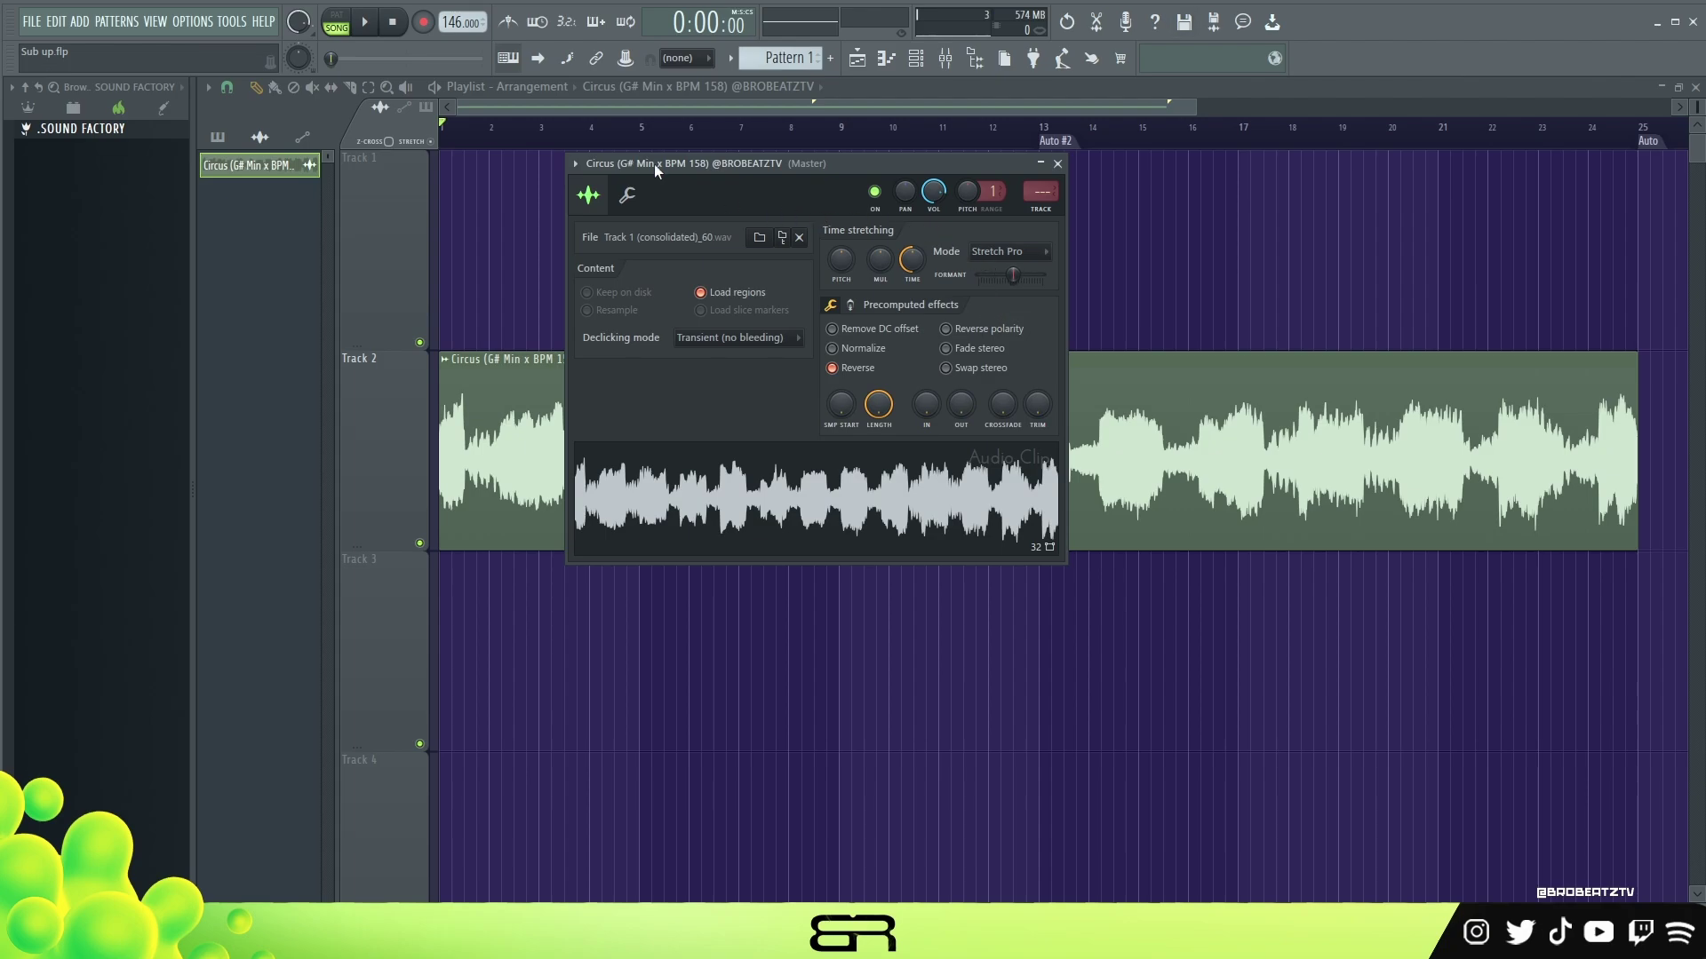
key("space")
scroll(458, 25, "up", 10)
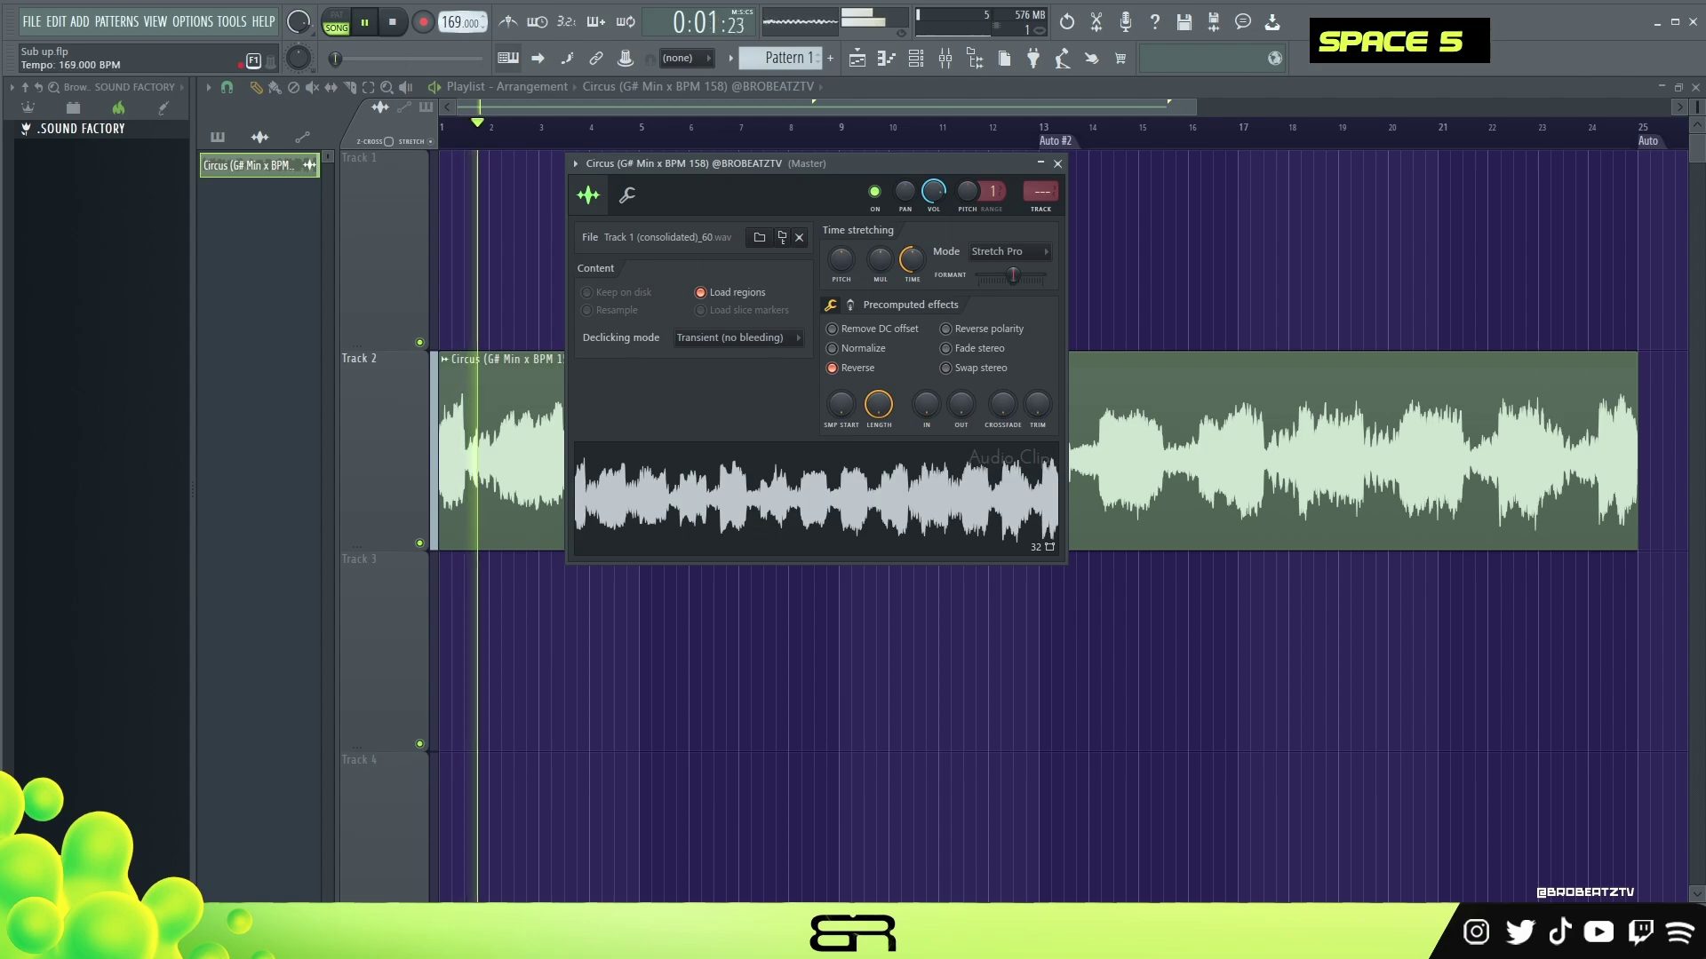
key("space")
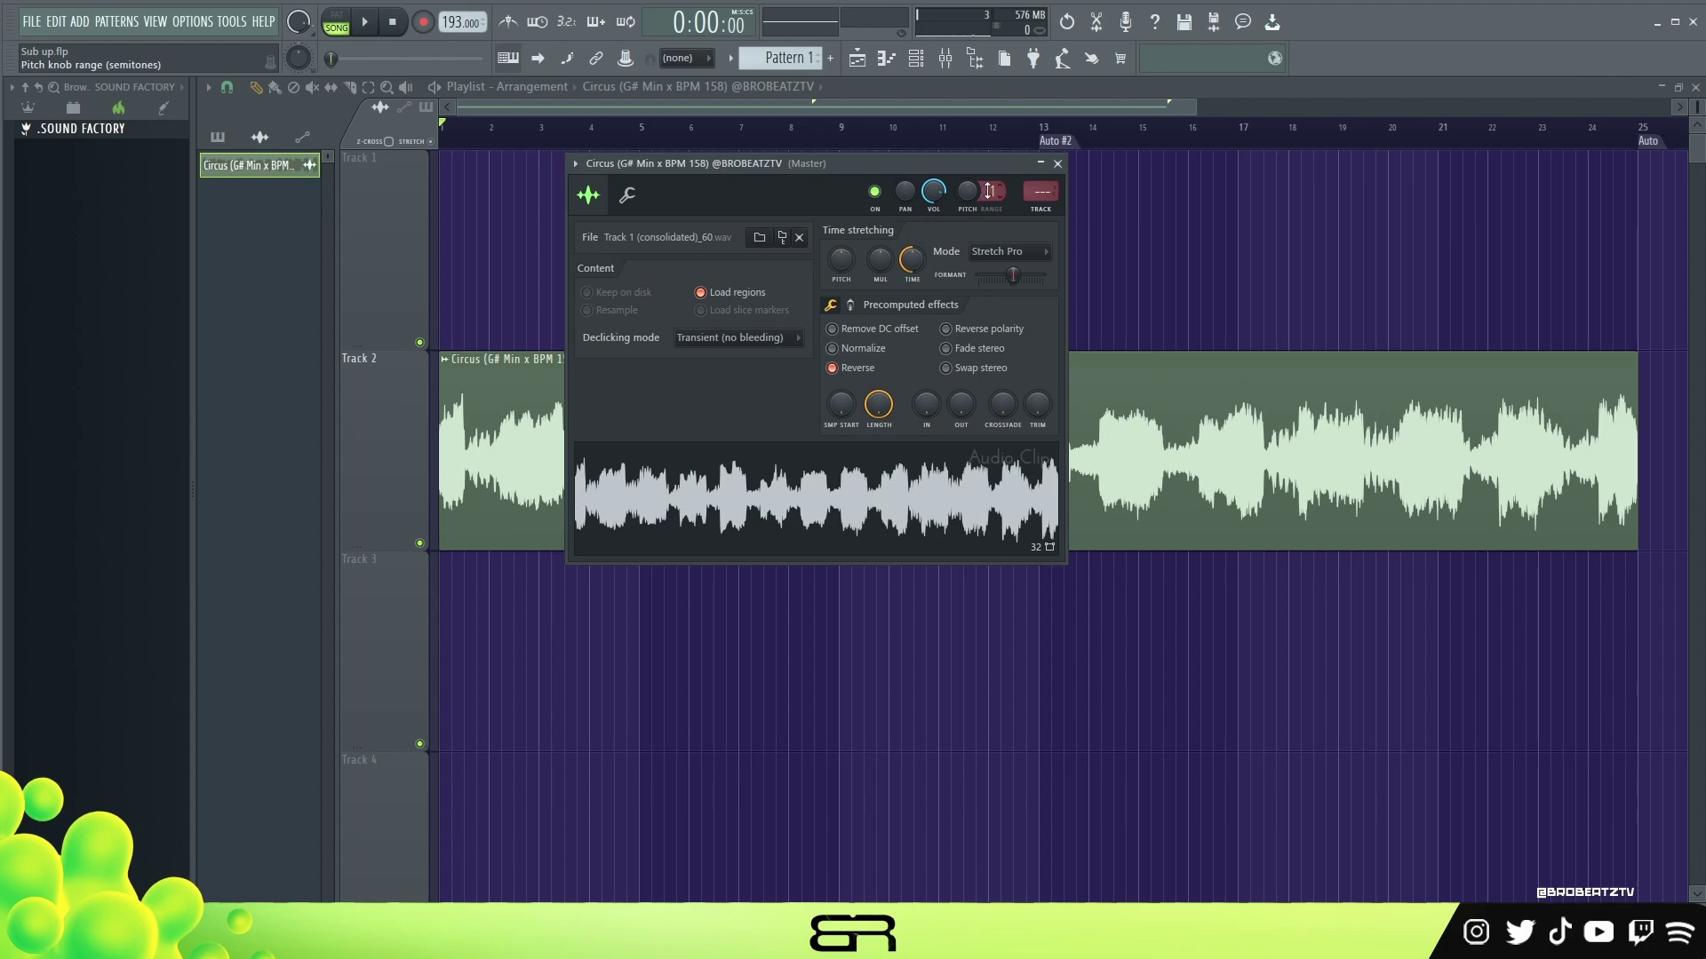
Step: Open the Circus channel's piano roll and bring its channel settings up over it
left_click(917, 59)
right_click(695, 374)
left_click(711, 375)
right_click(710, 376)
left_click(728, 373)
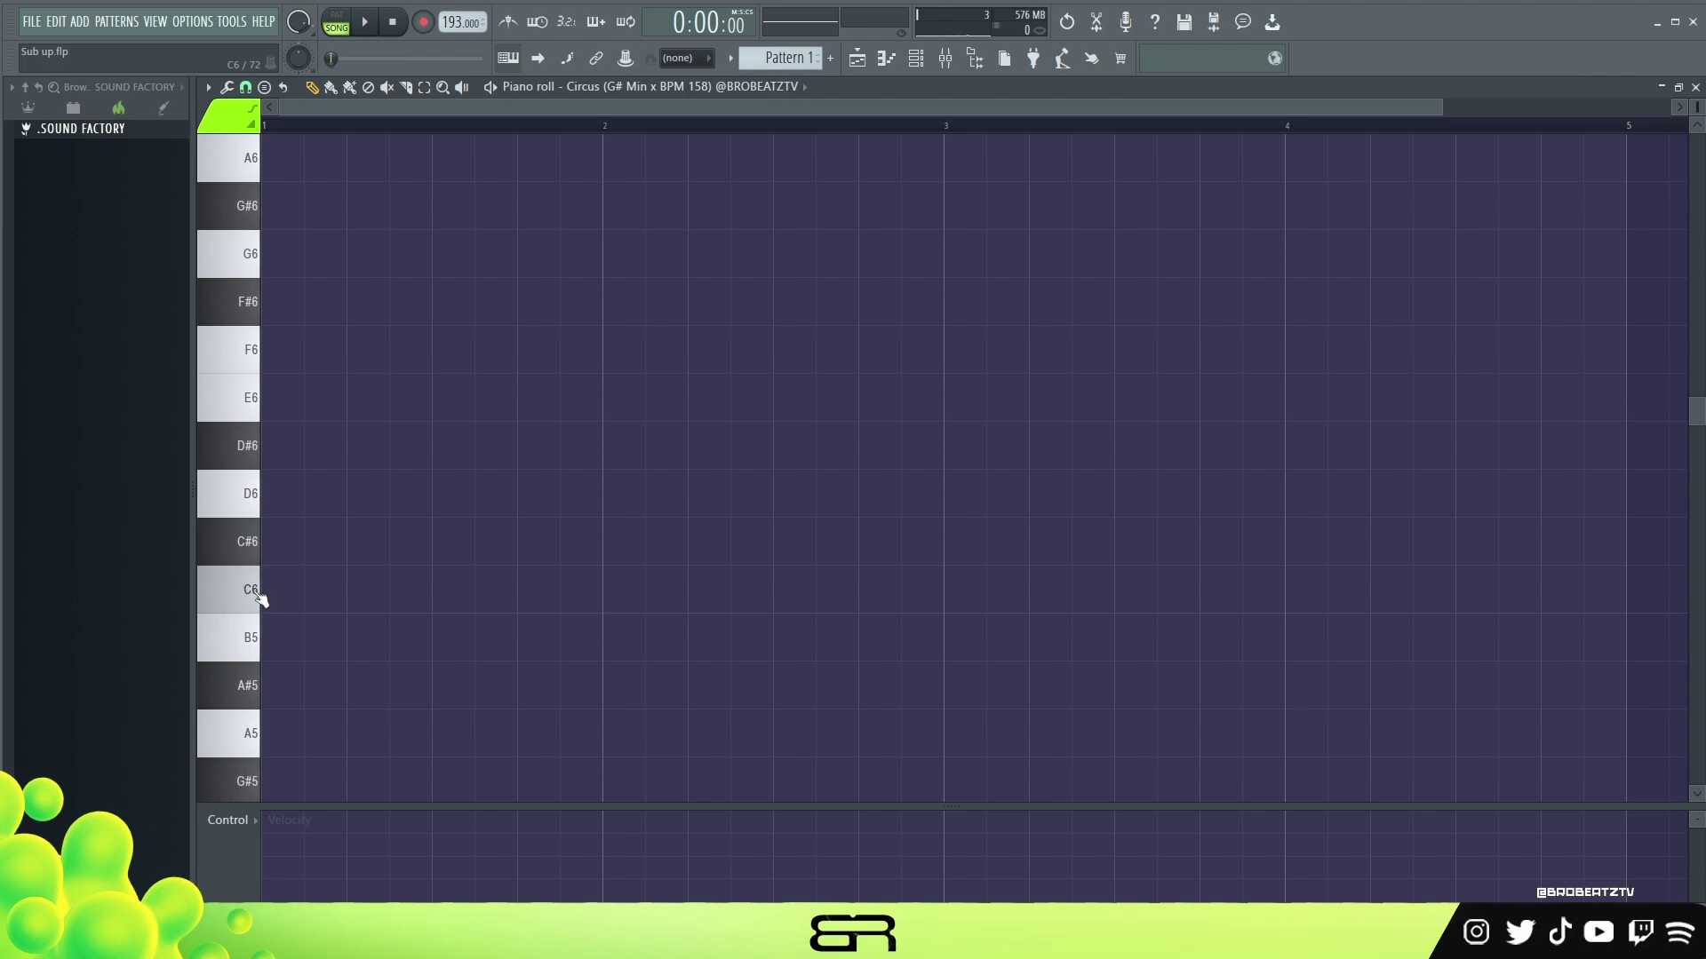
left_click(941, 59)
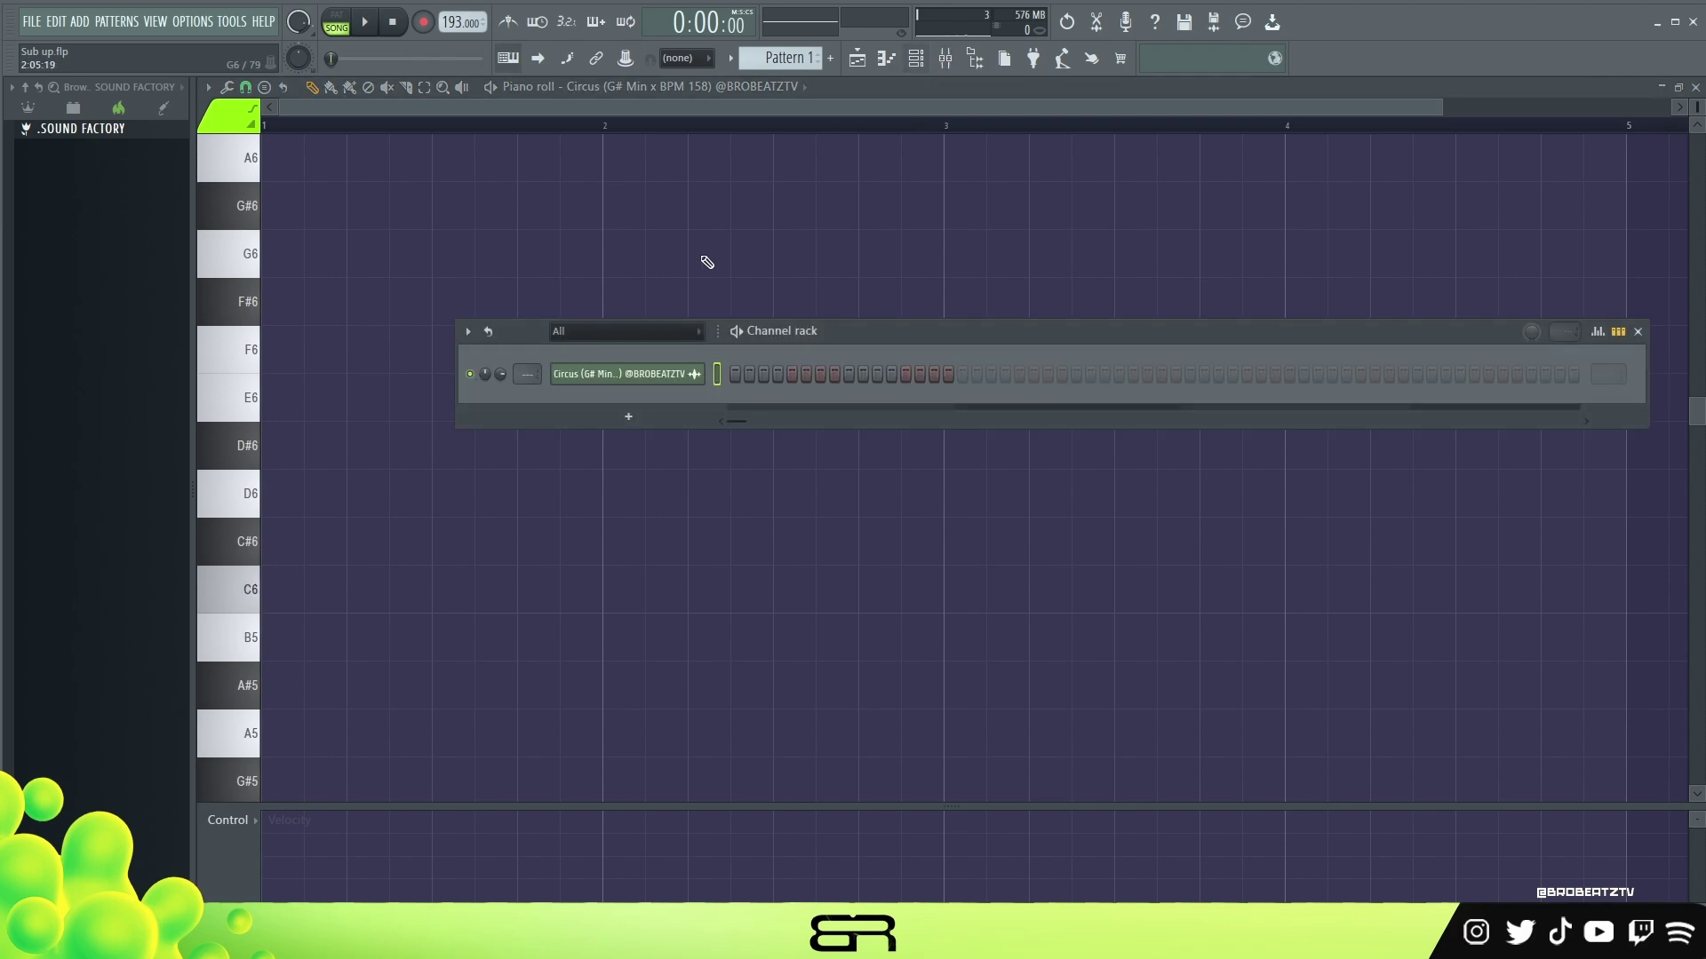
double_click(667, 374)
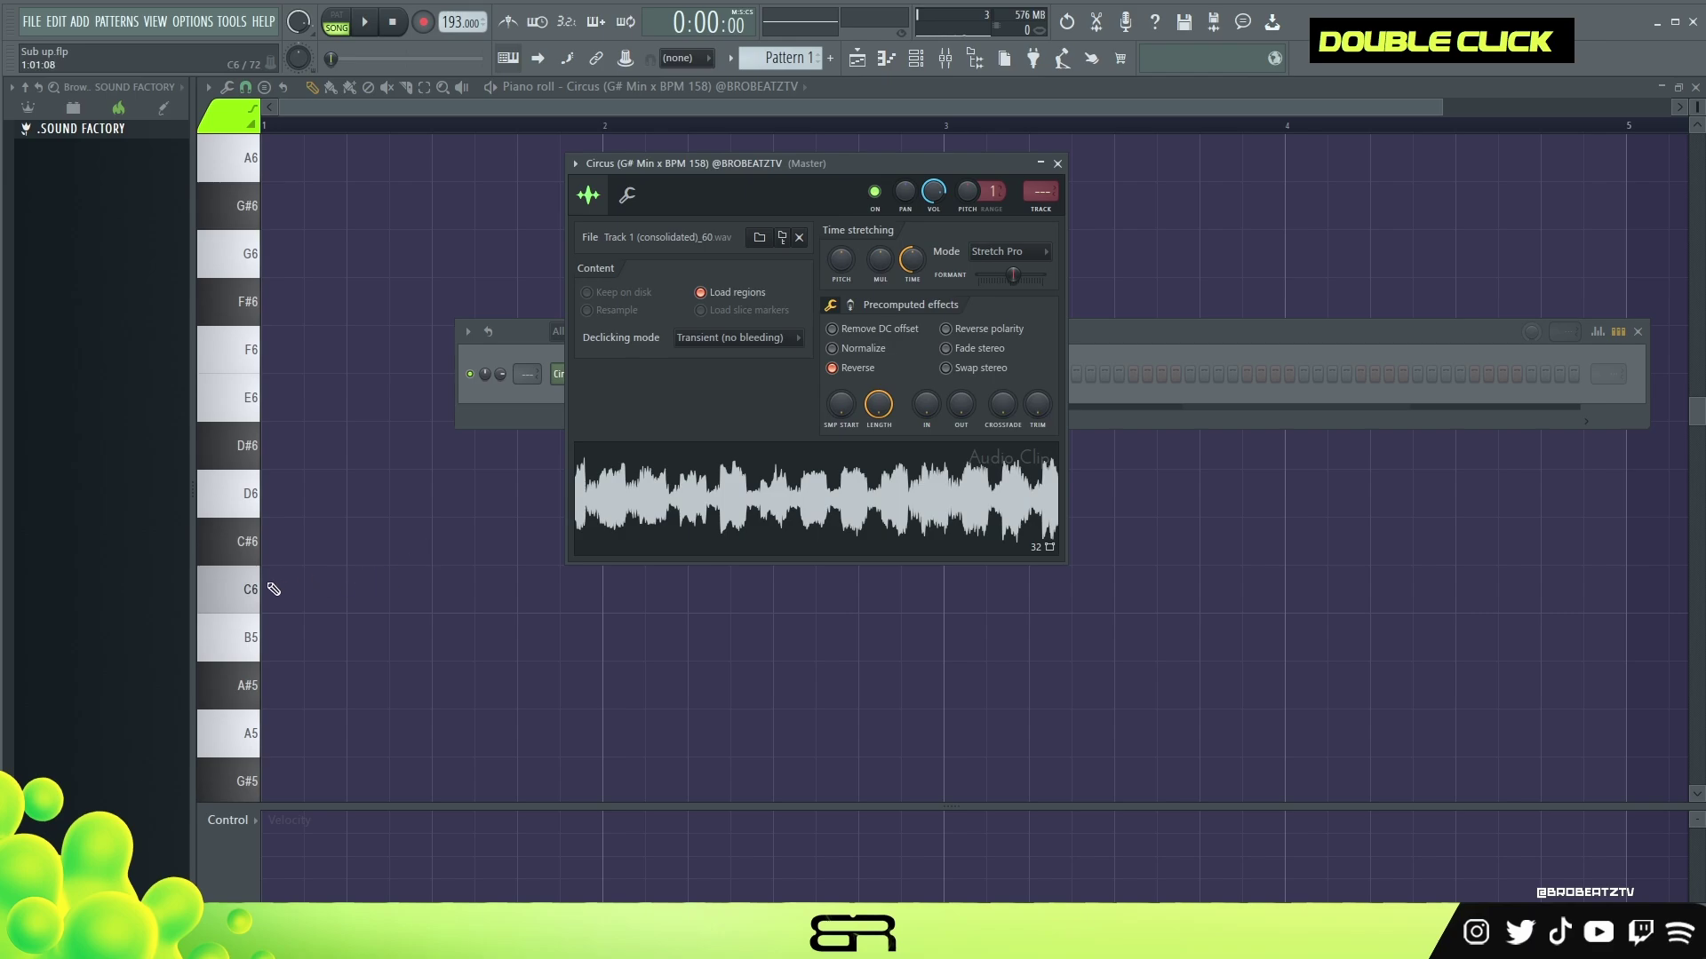
Step: Turn the Circus channel's pitch up and down to test it, and reset it
left_click_drag(968, 192, 968, 160)
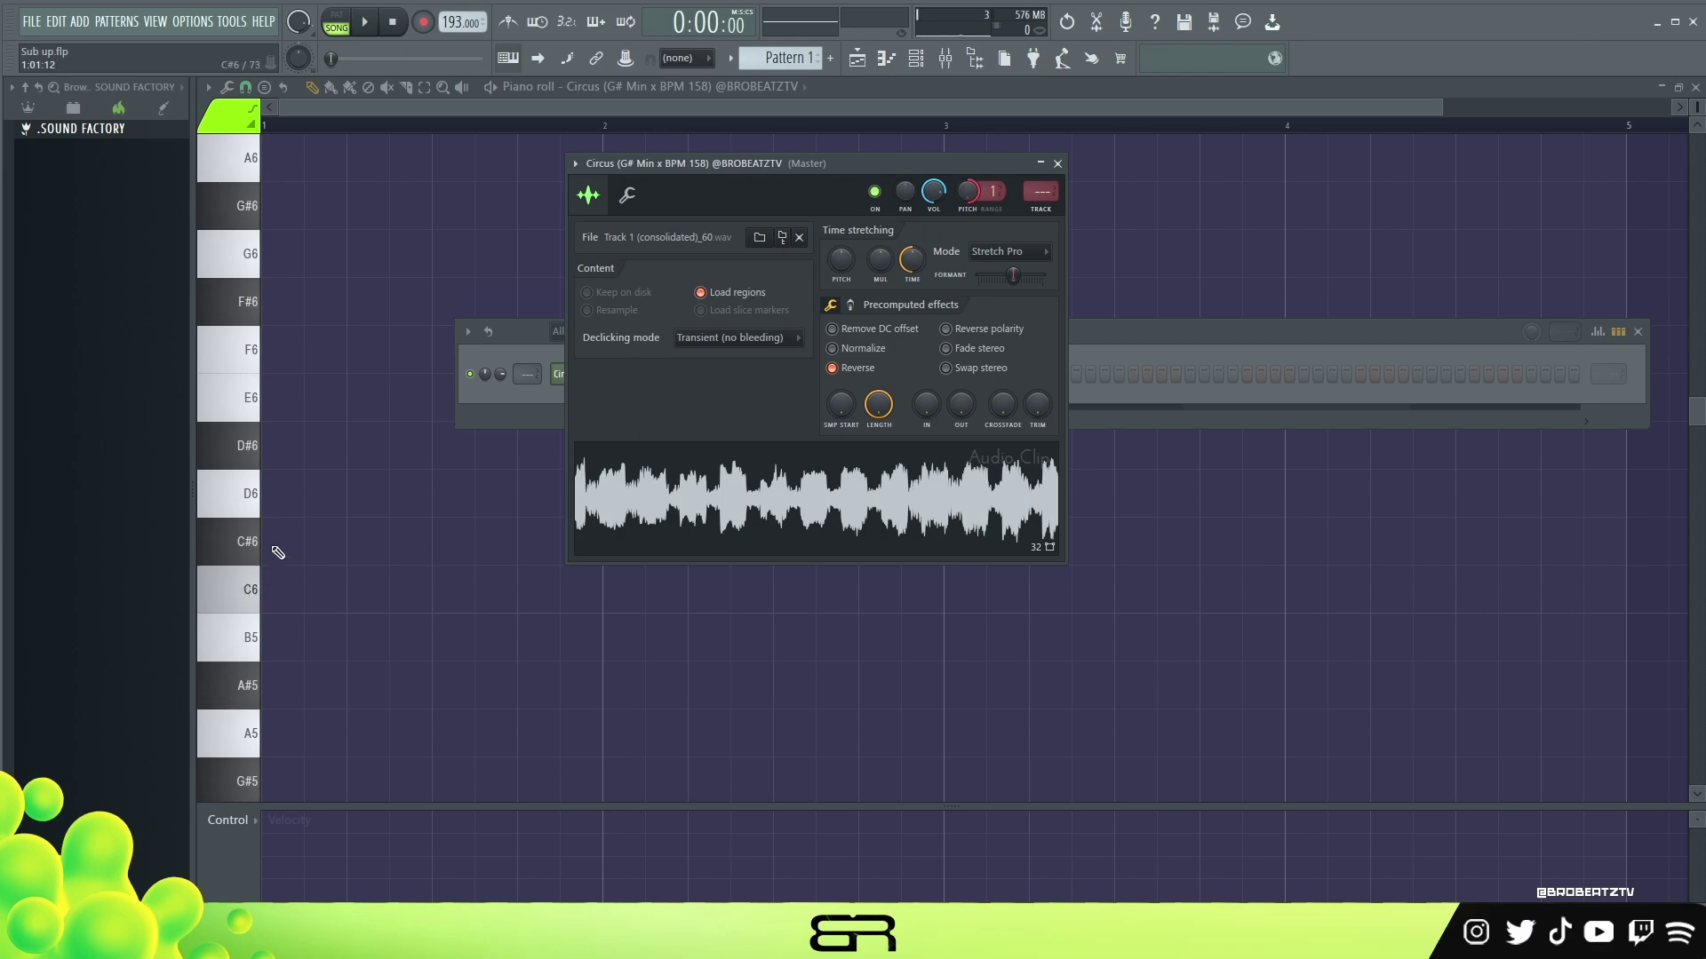
left_click_drag(968, 191, 968, 219)
scroll(993, 191, "up", 2)
right_click(971, 195)
left_click(984, 203)
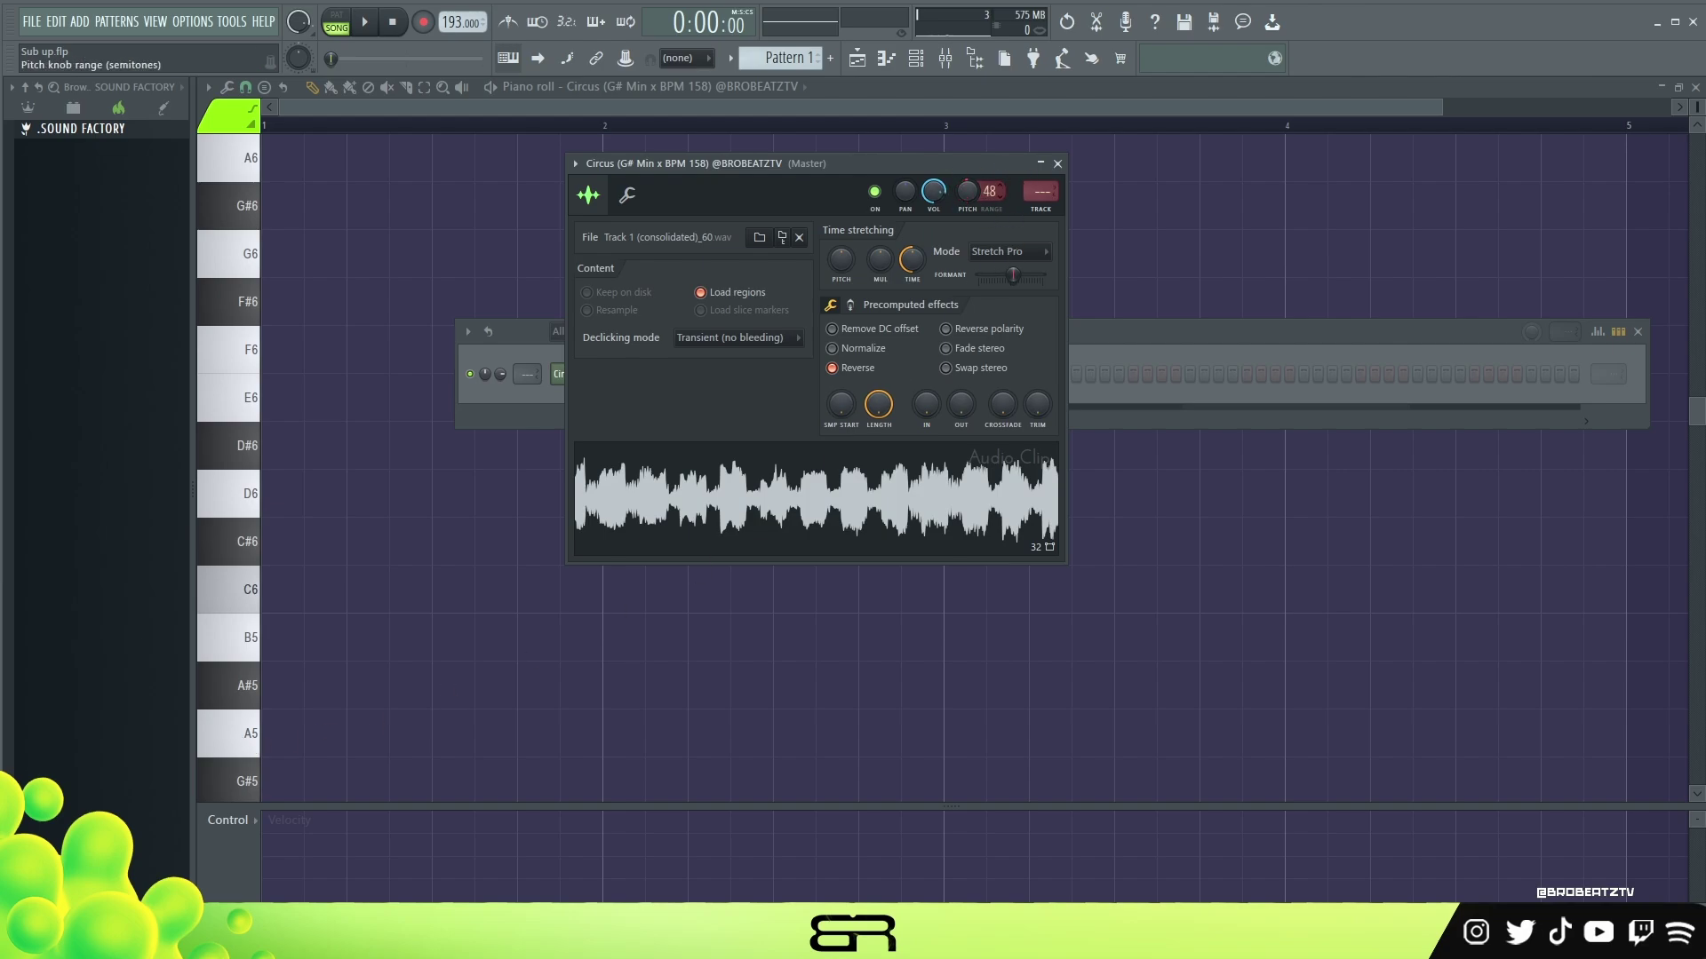
Step: Set the Circus channel's pitch range to 3 and its pitch to -300 cents, and play the clip in the playlist
scroll(994, 190, "up", 1)
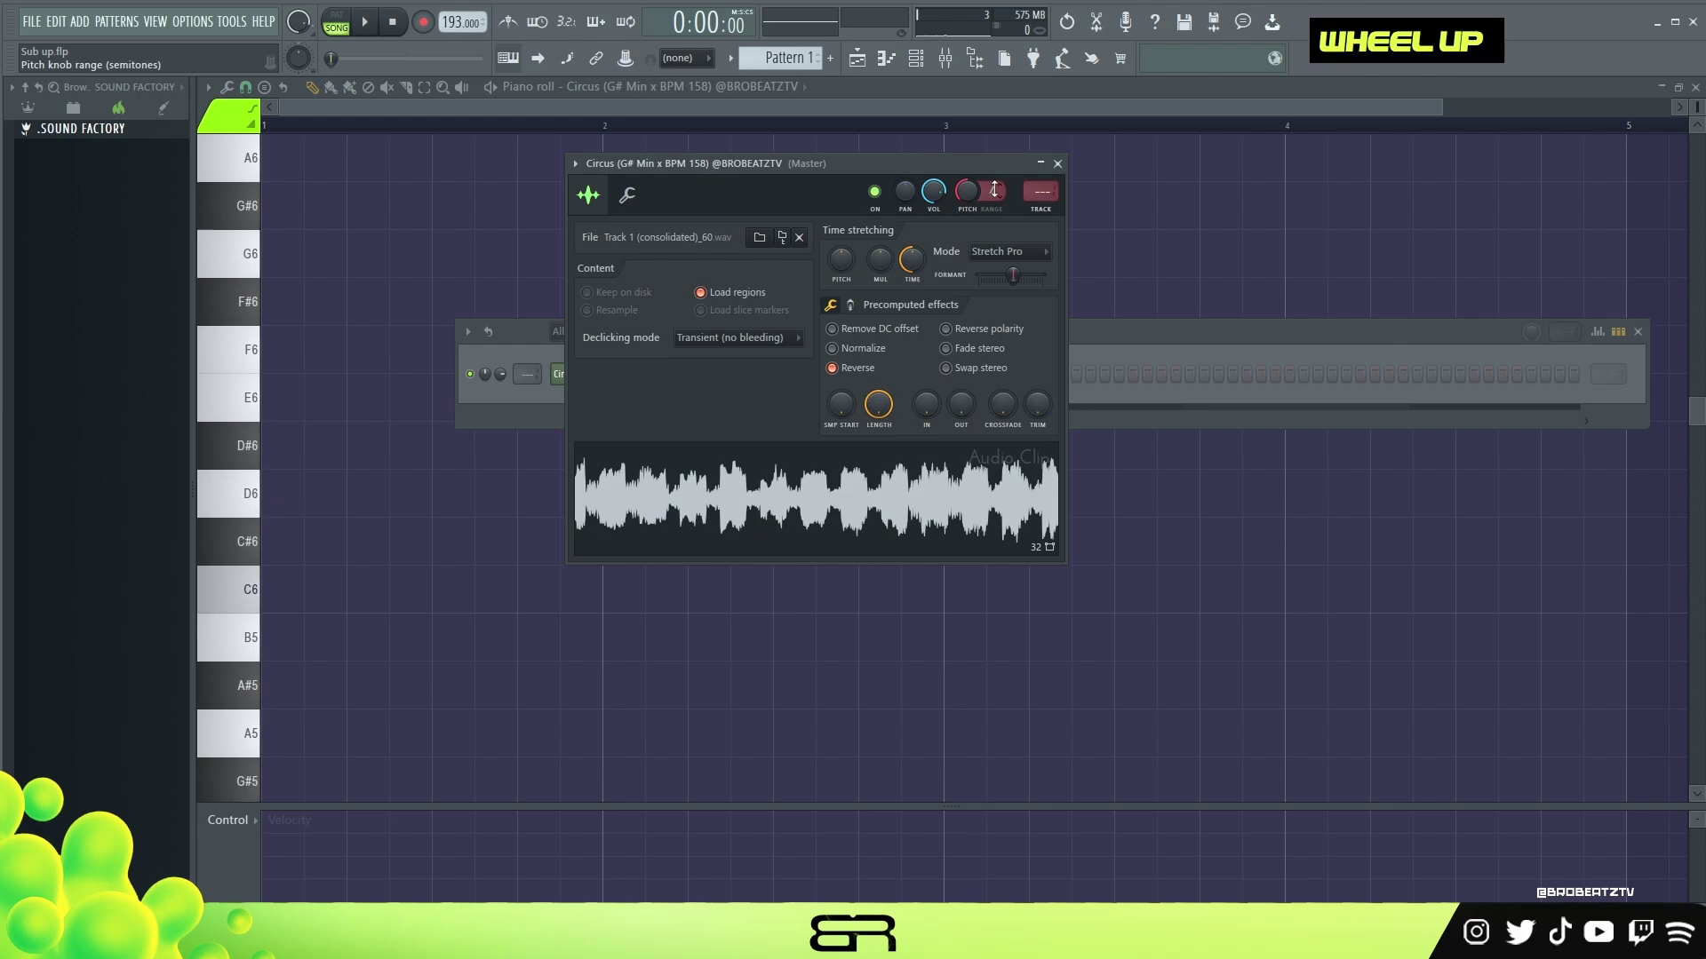
scroll(994, 191, "down", 1)
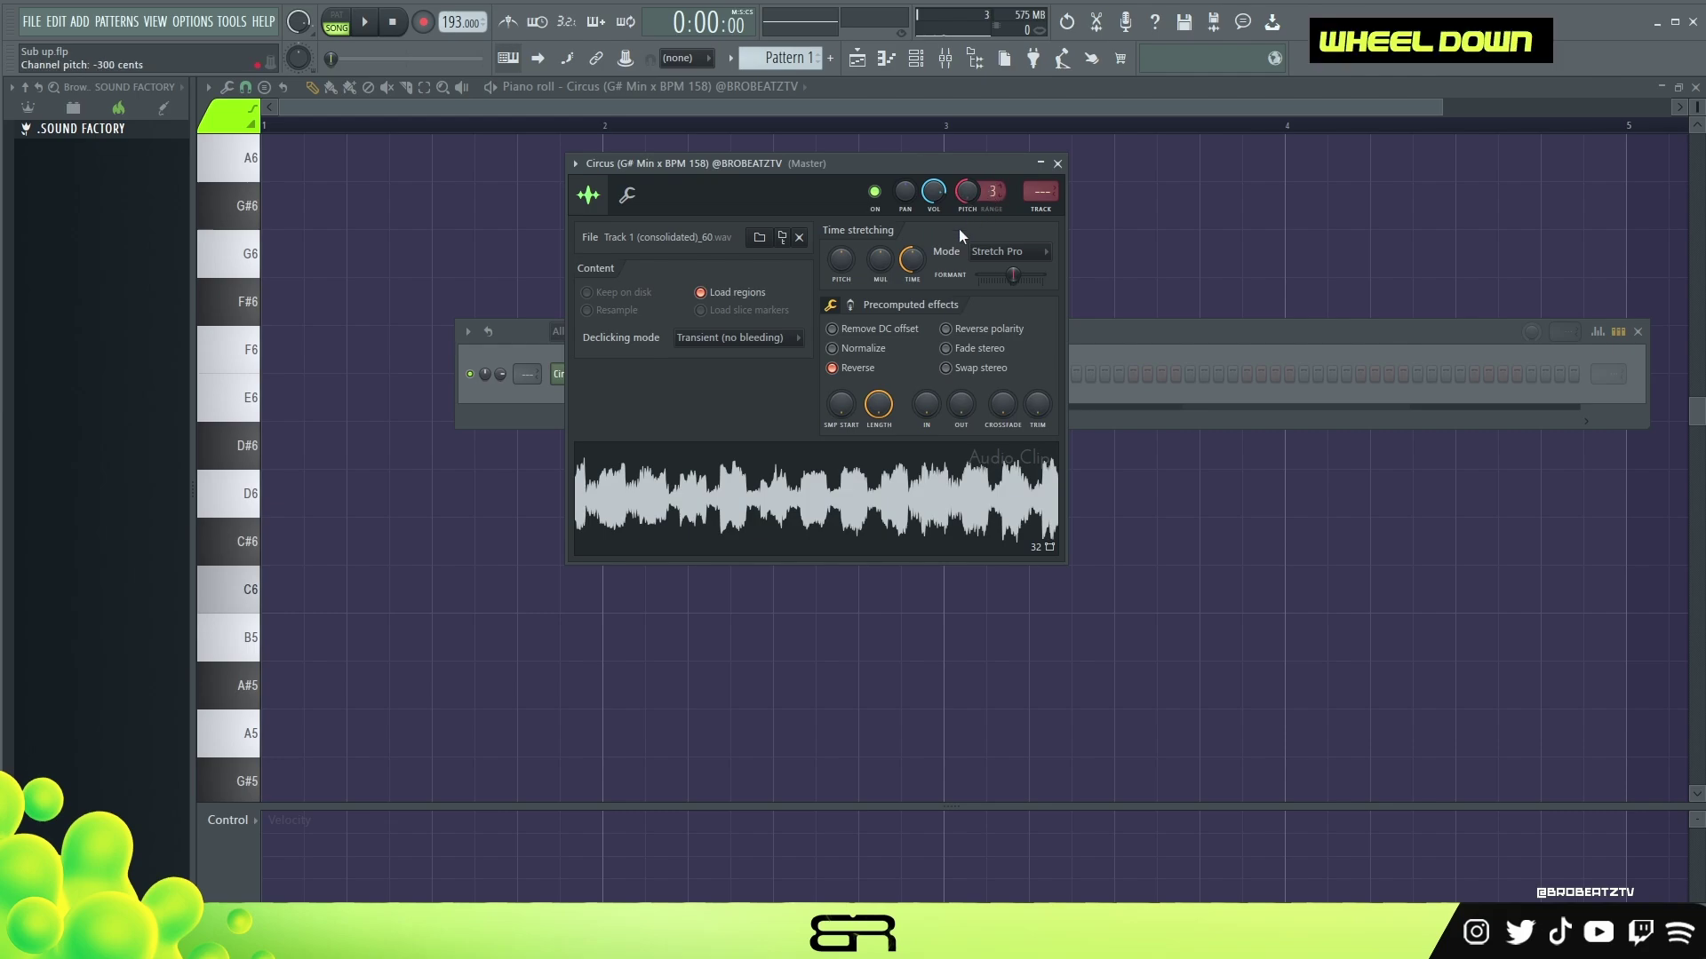
left_click(857, 58)
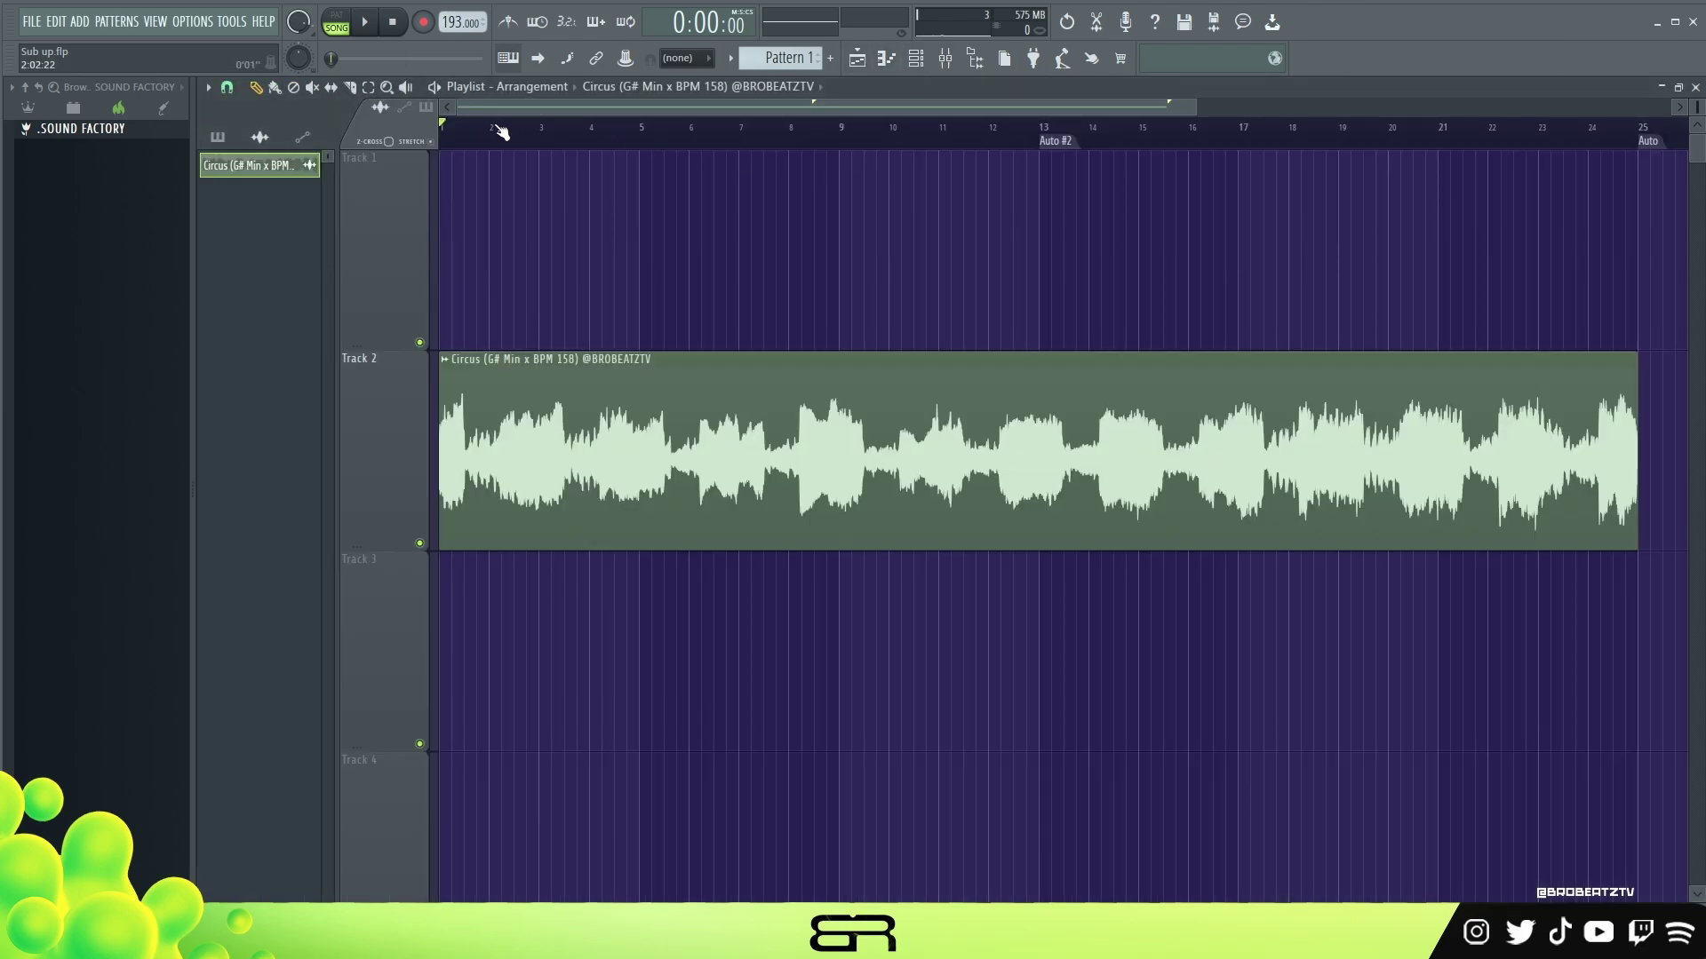
double_click(557, 412)
key("space")
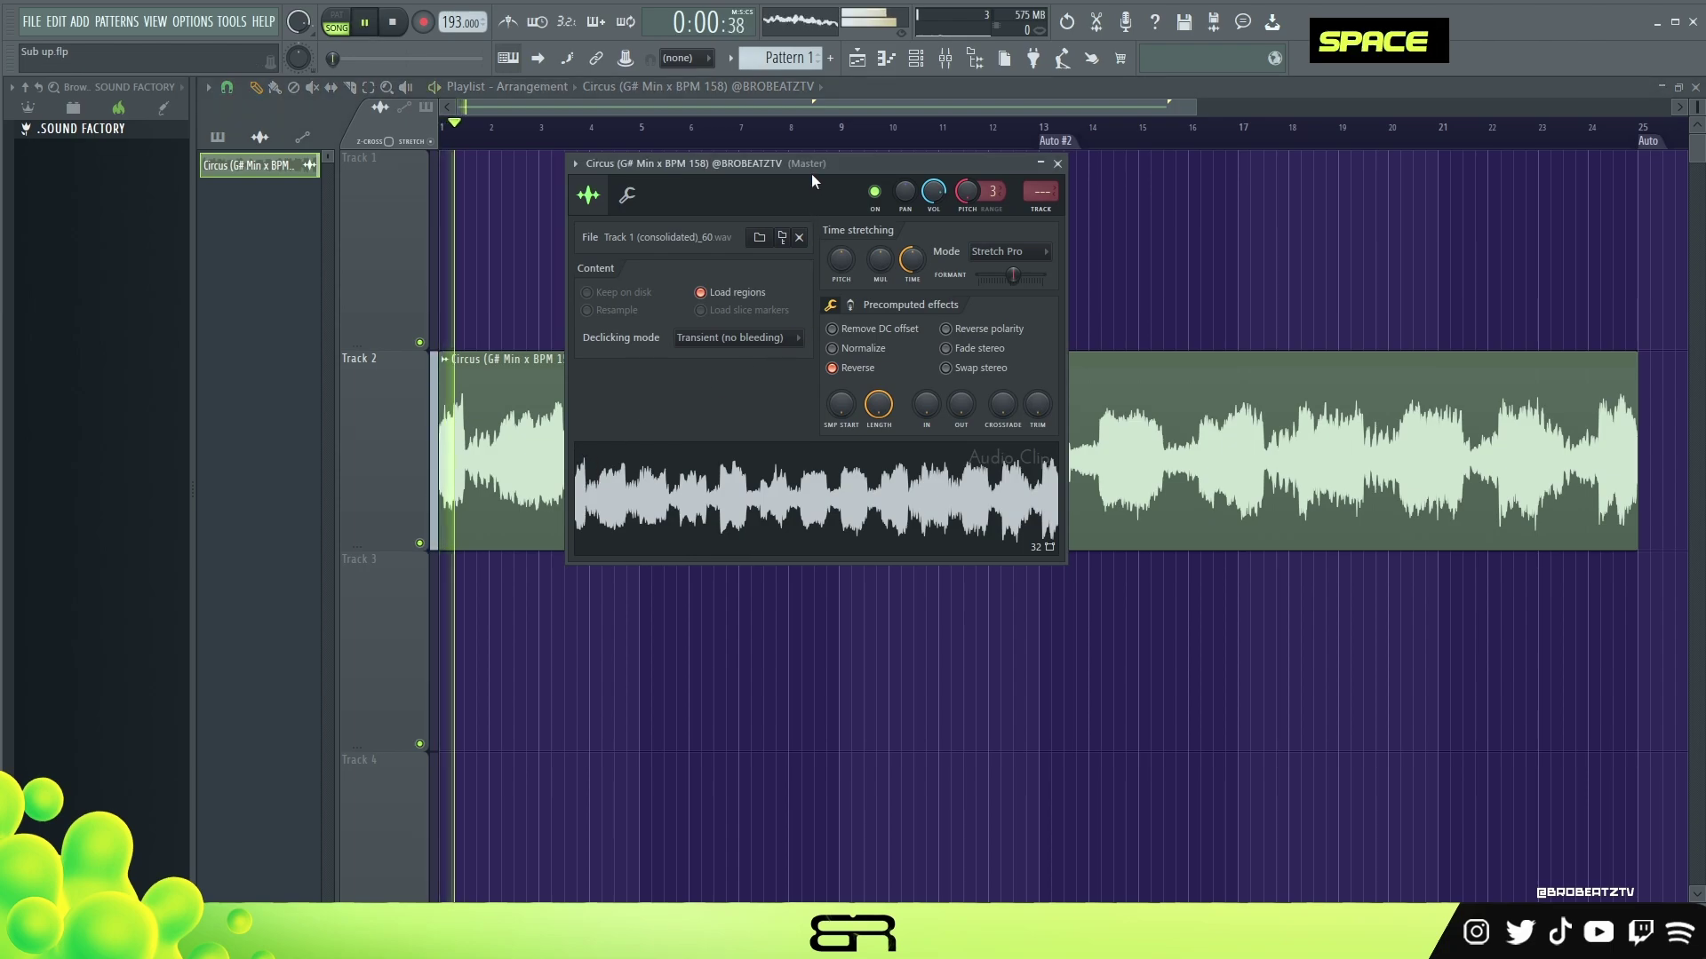
Step: Compare the Circus clip's playback with its channel pitch reset, at -300 cents and at +300 cents
right_click(965, 190)
left_click(974, 201)
key("space")
key("space")
key("space")
left_click_drag(968, 197, 982, 222)
key("space")
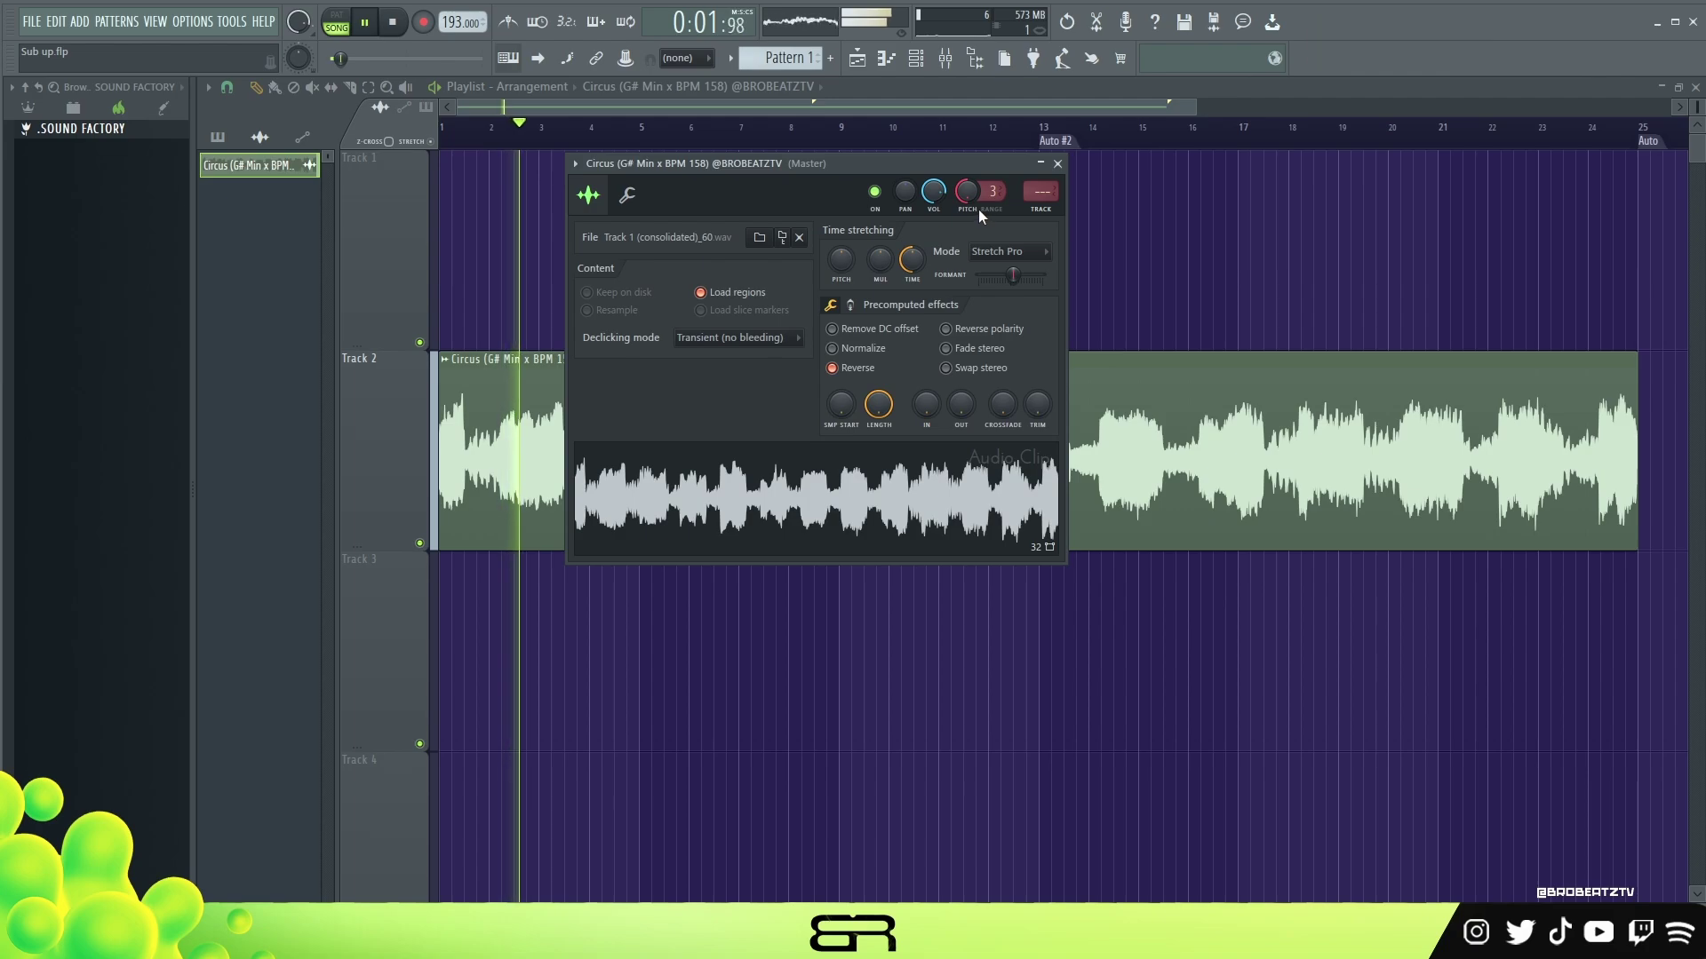
key("space")
key("space")
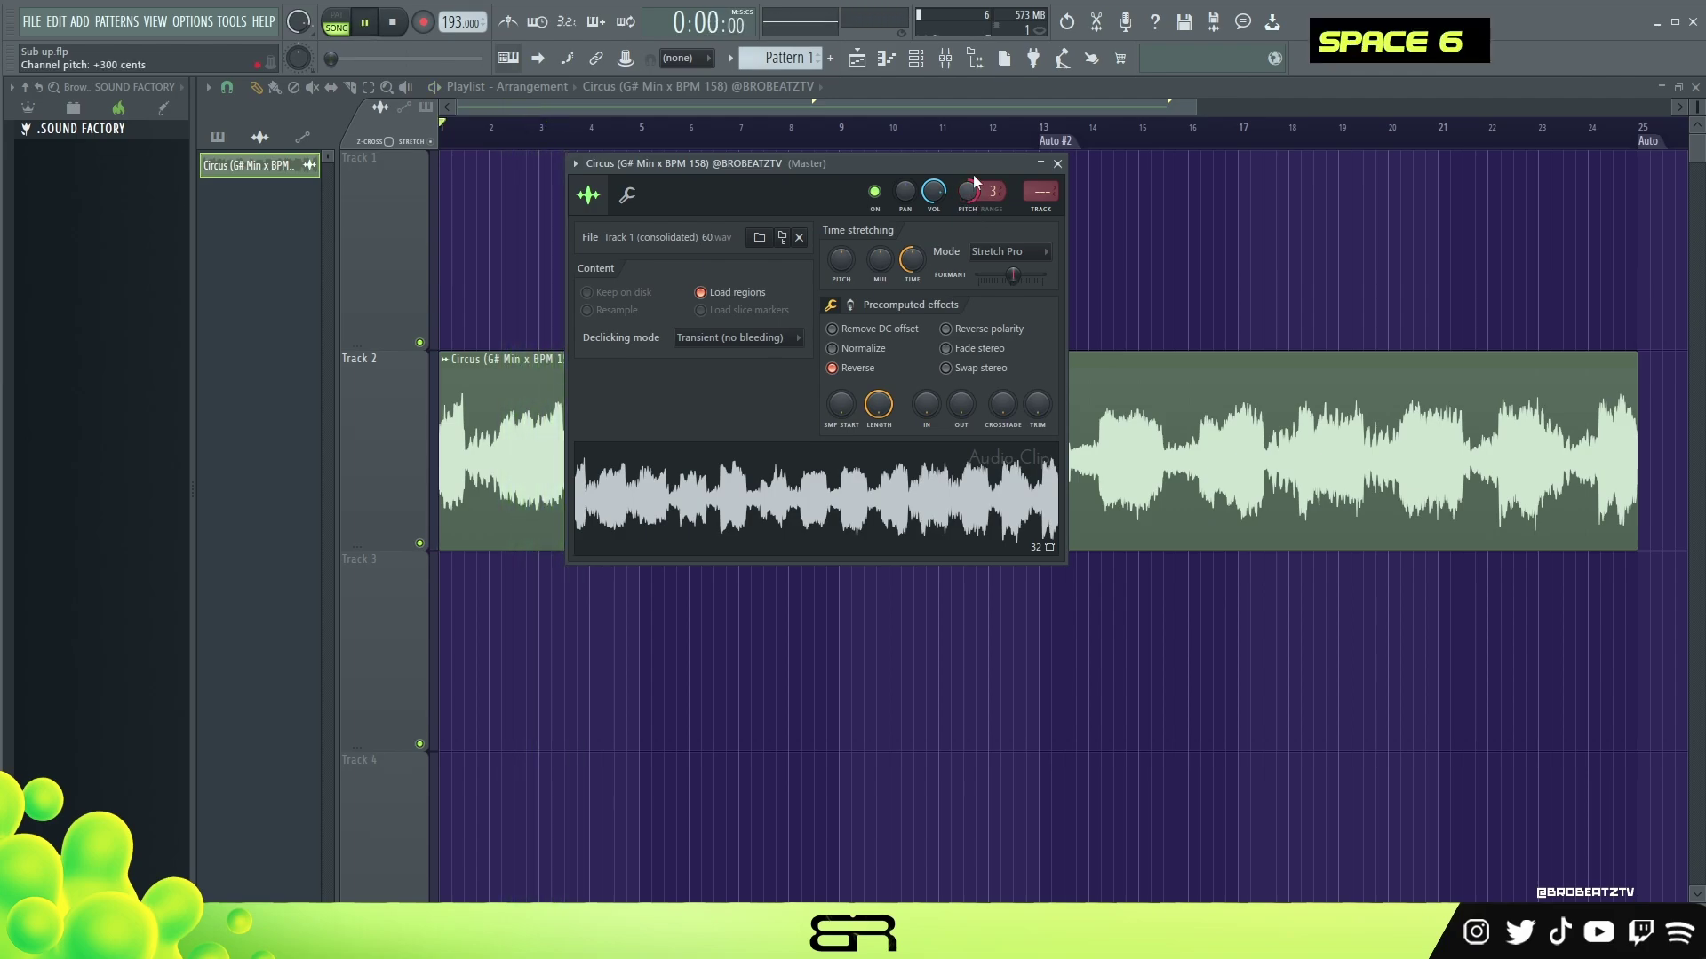
left_click_drag(972, 190, 971, 176)
key("space")
key("space")
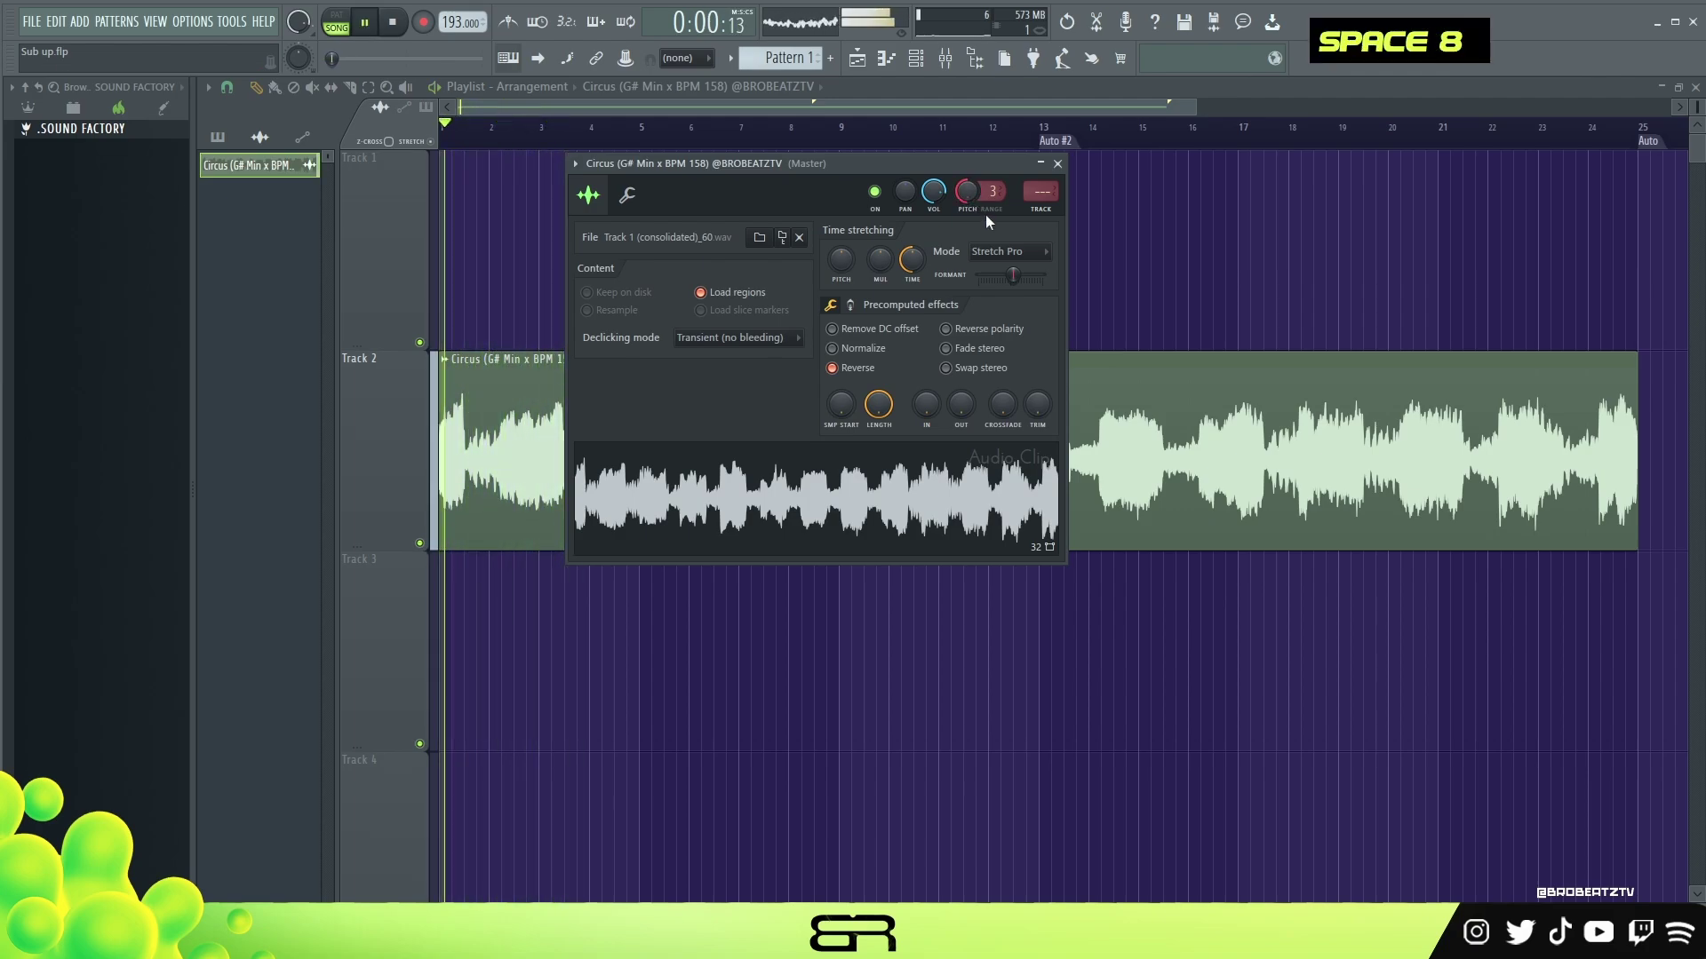
key("space")
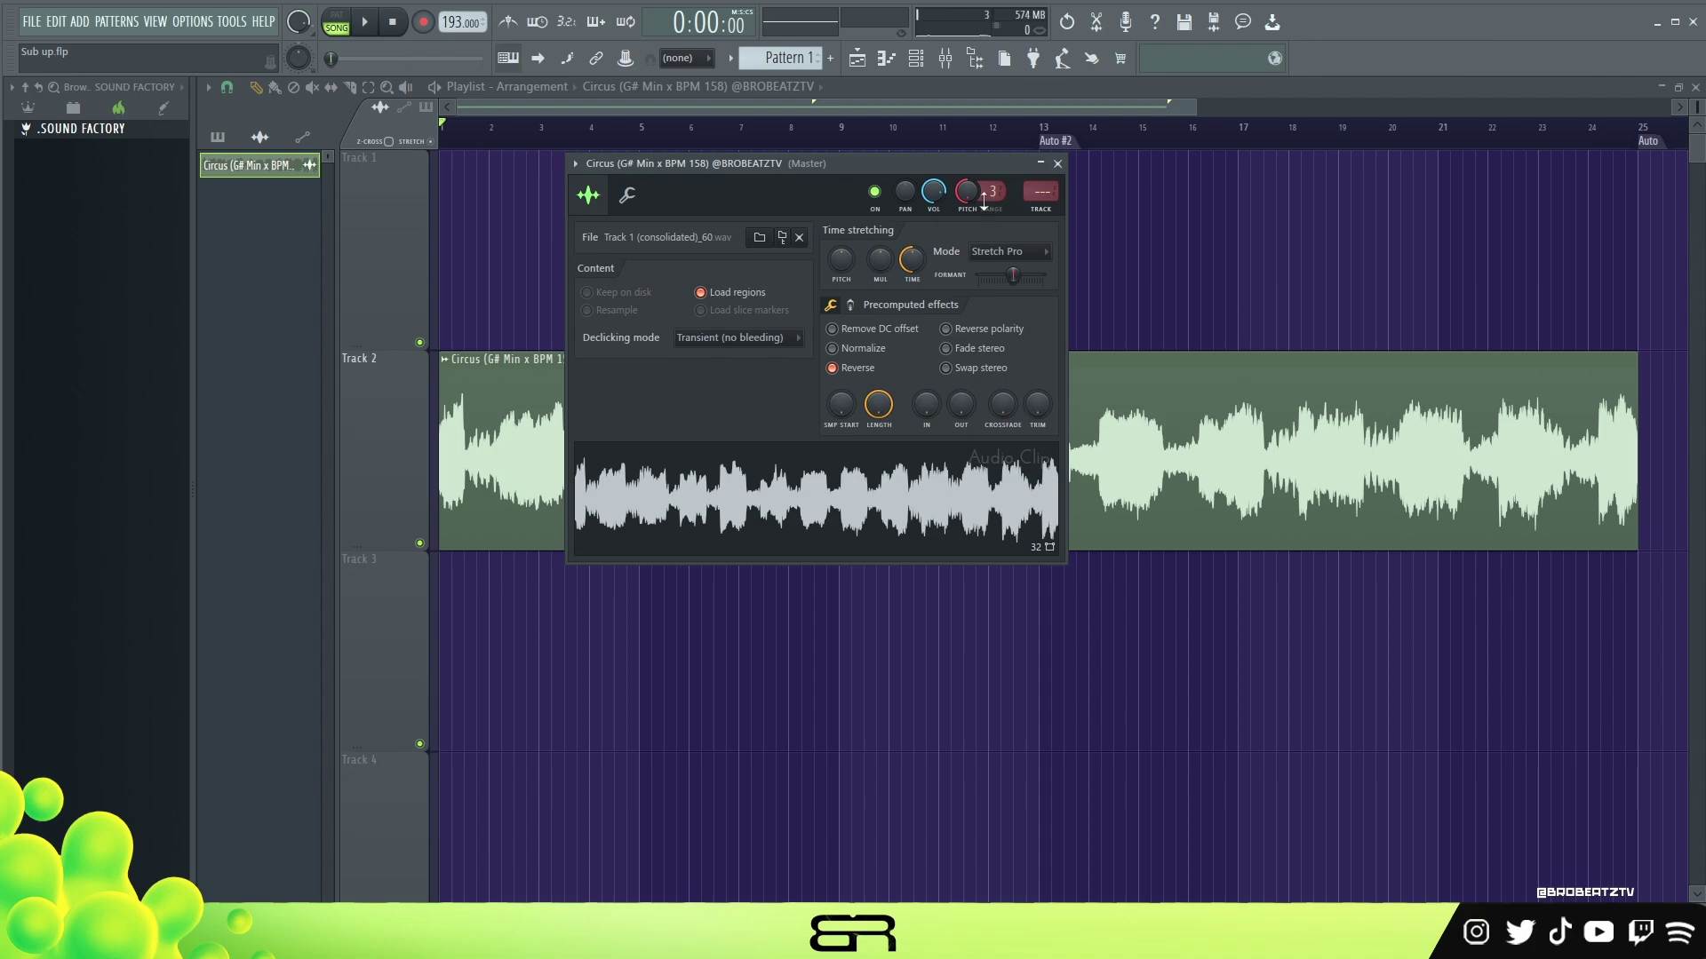
Step: Reset the Circus channel's pitch with a range of 1 and show its miscellaneous functions
right_click(967, 193)
key("Escape")
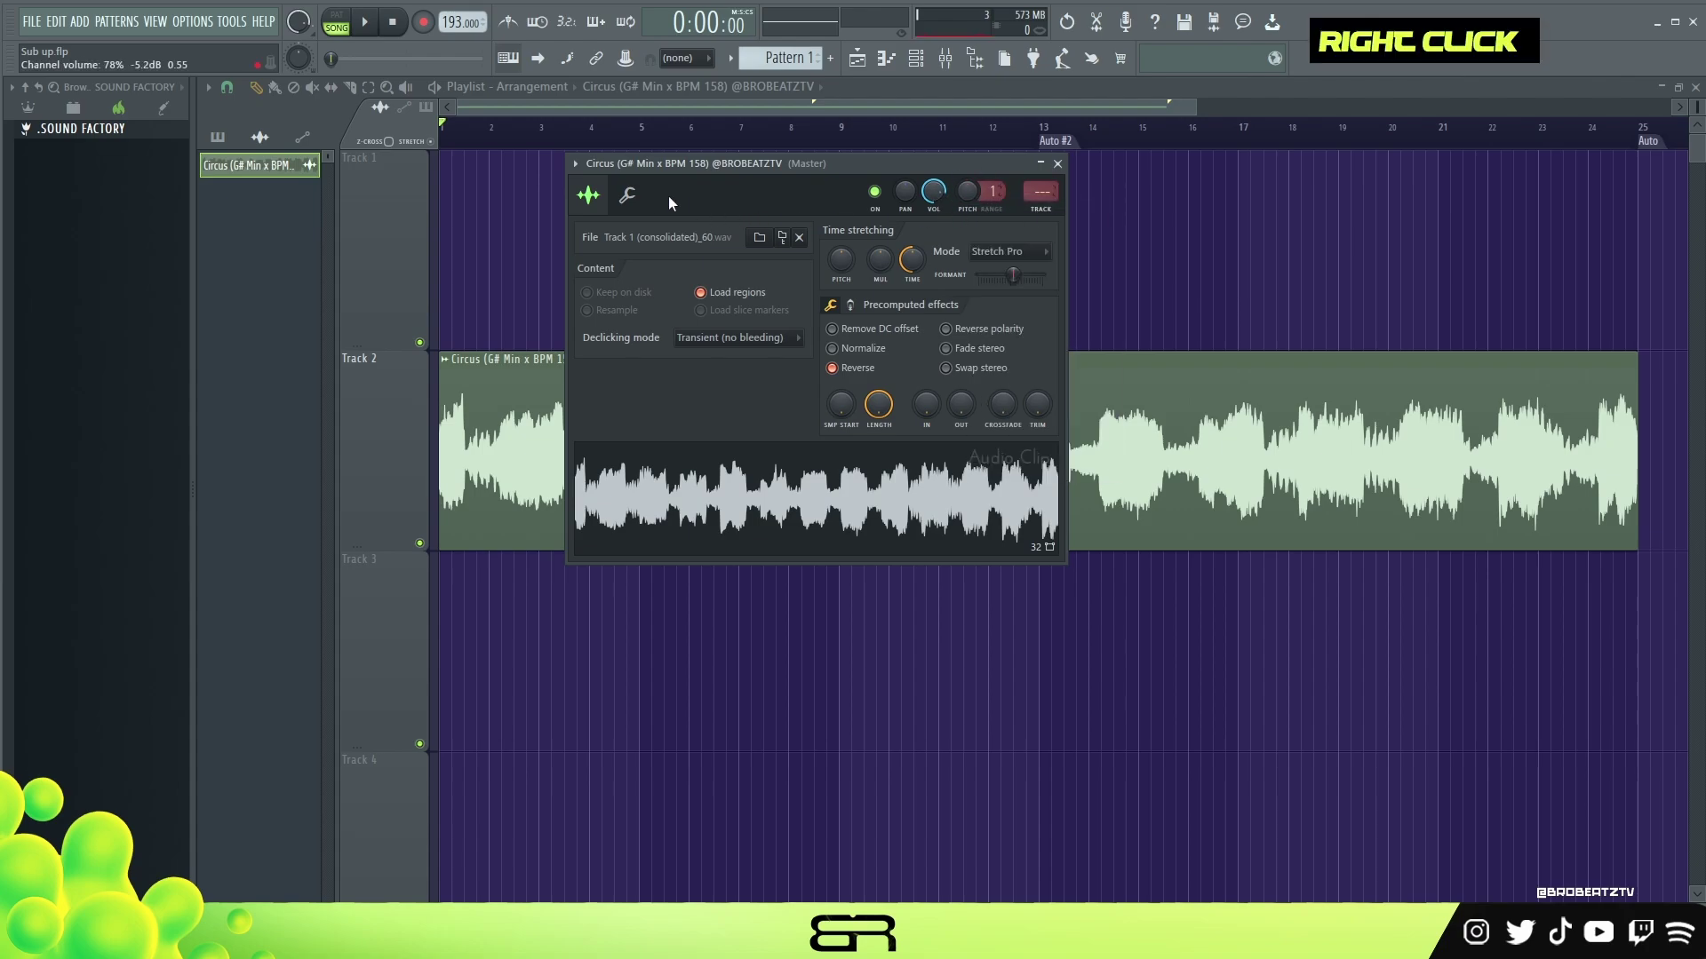
left_click(627, 195)
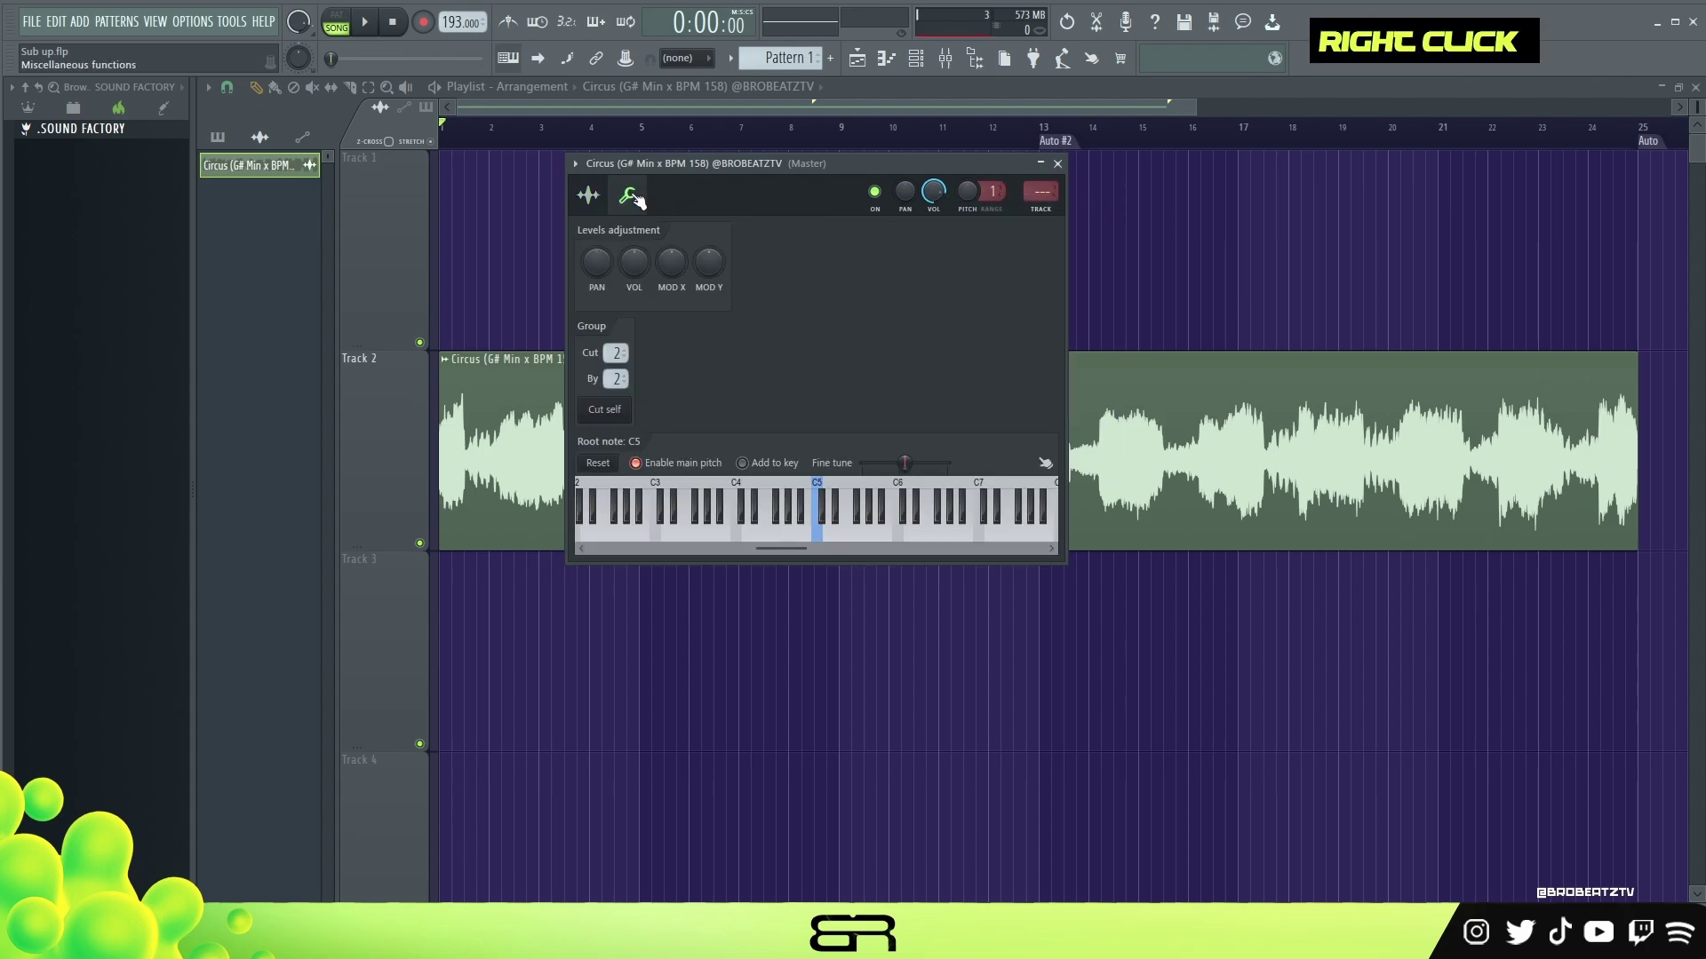
Step: Try different root notes for the Circus channel during playback, ending on G5
right_click(863, 524)
key("space")
right_click(771, 524)
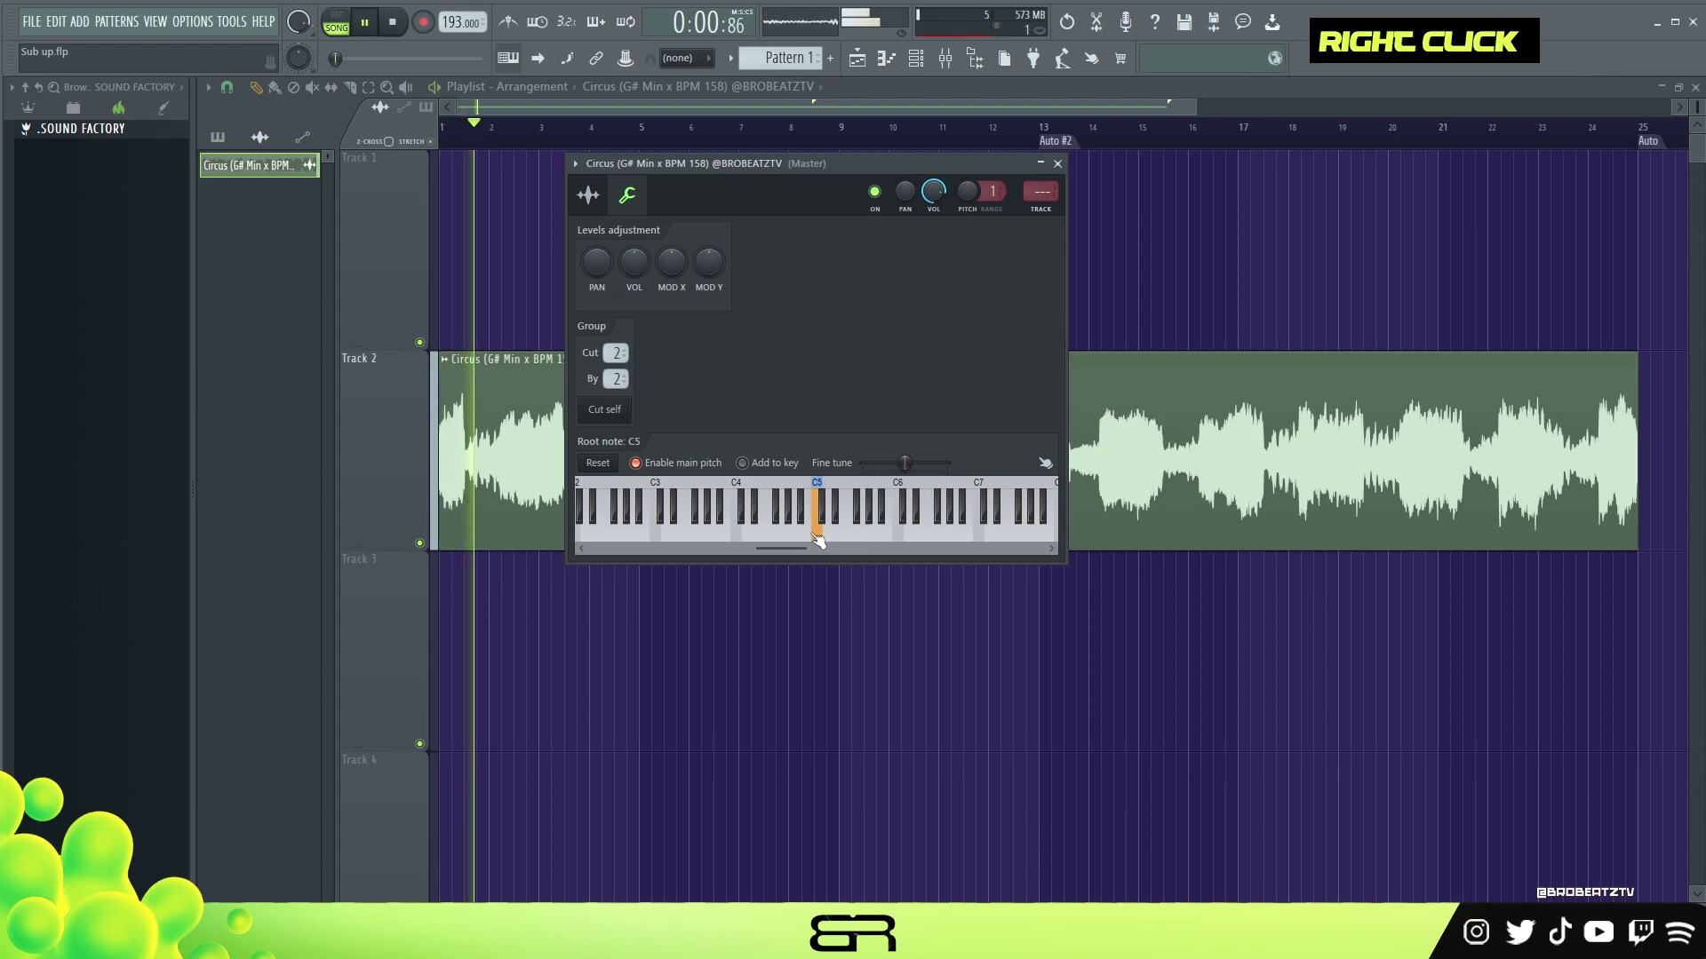
right_click(721, 526)
right_click(864, 526)
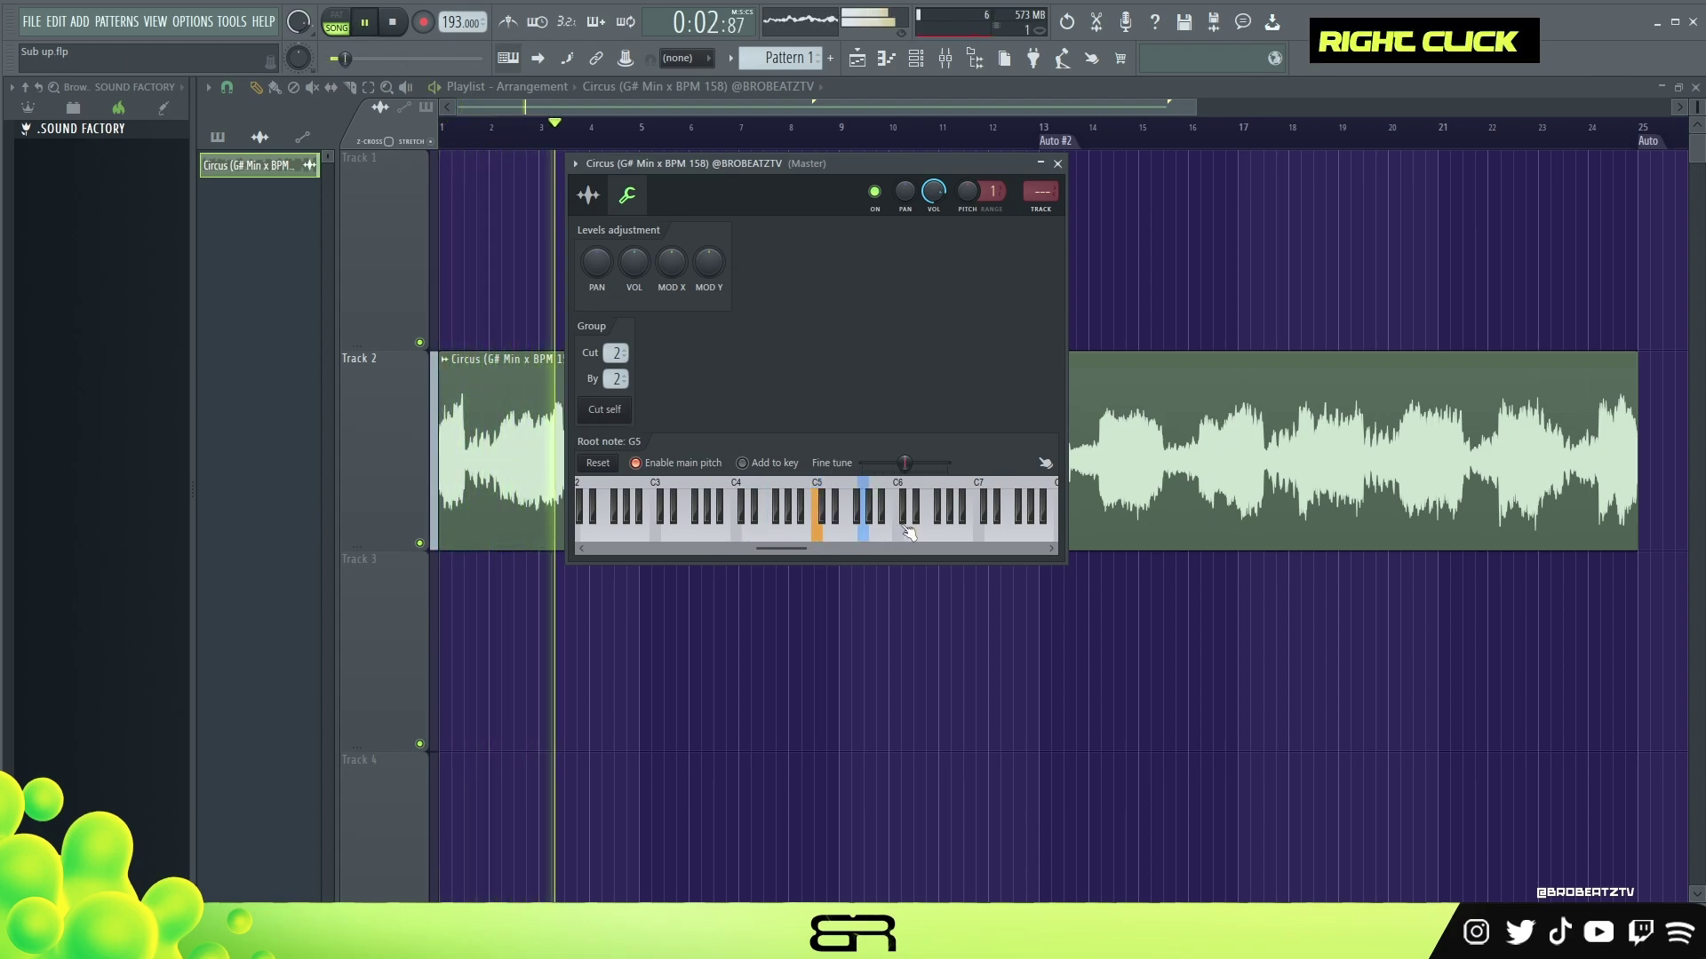
key("space")
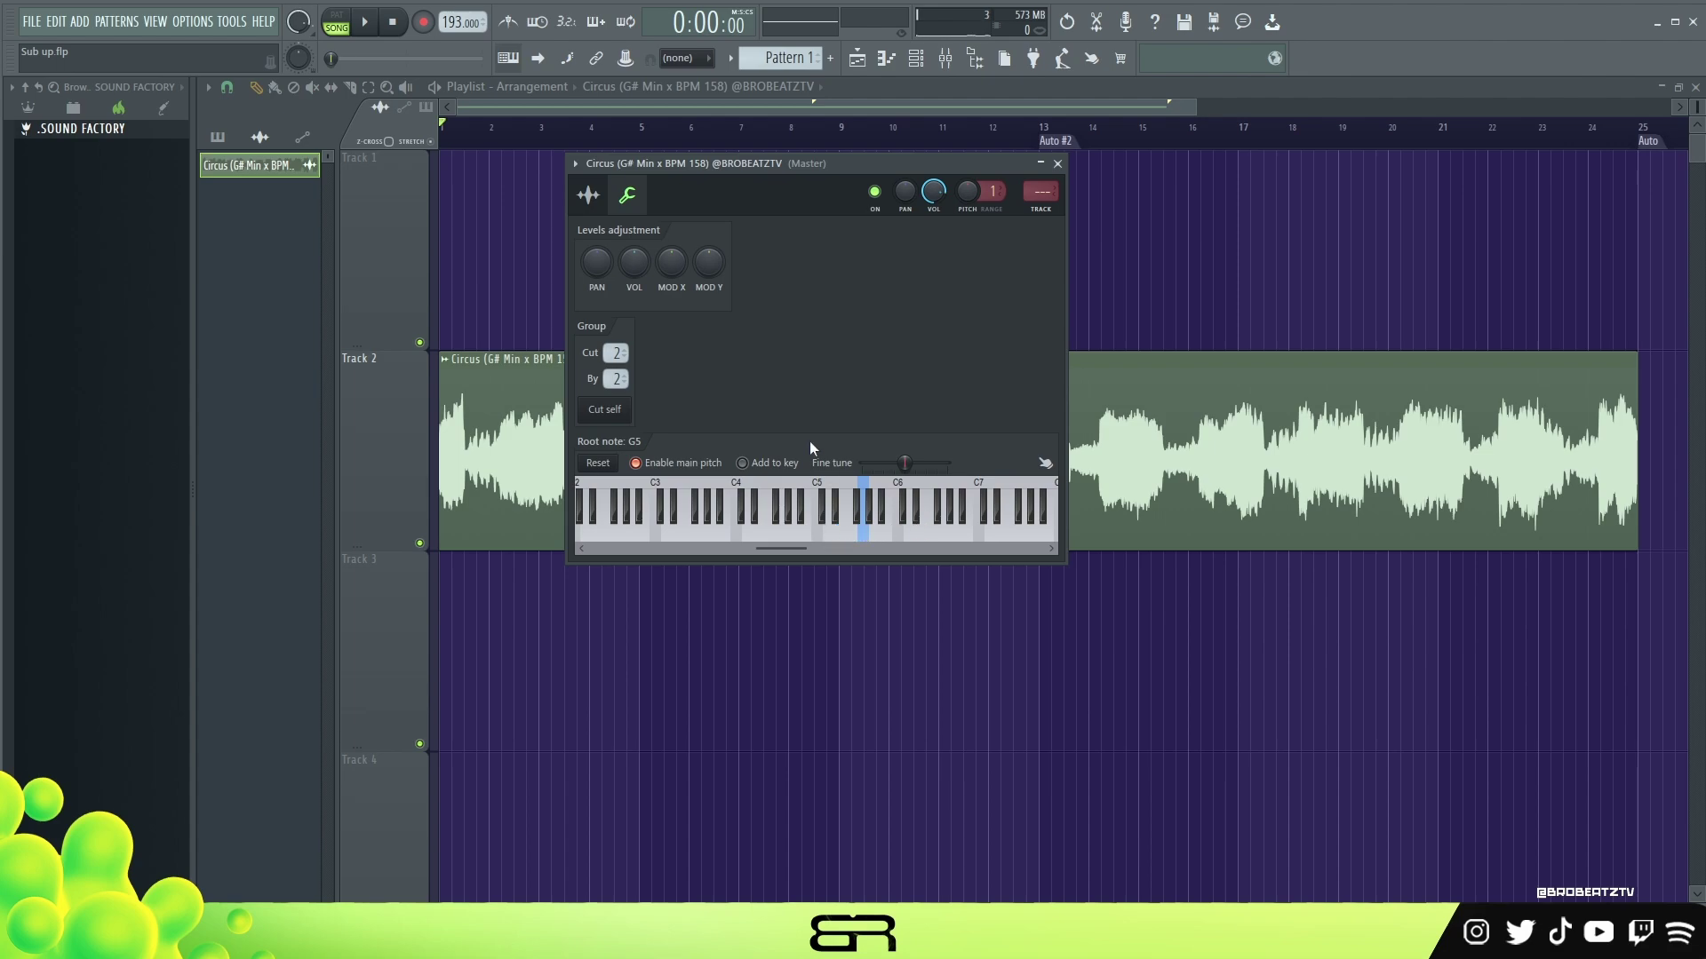
Step: Set the Circus channel's root note to C5 and audition the clip
right_click(820, 535)
key("space")
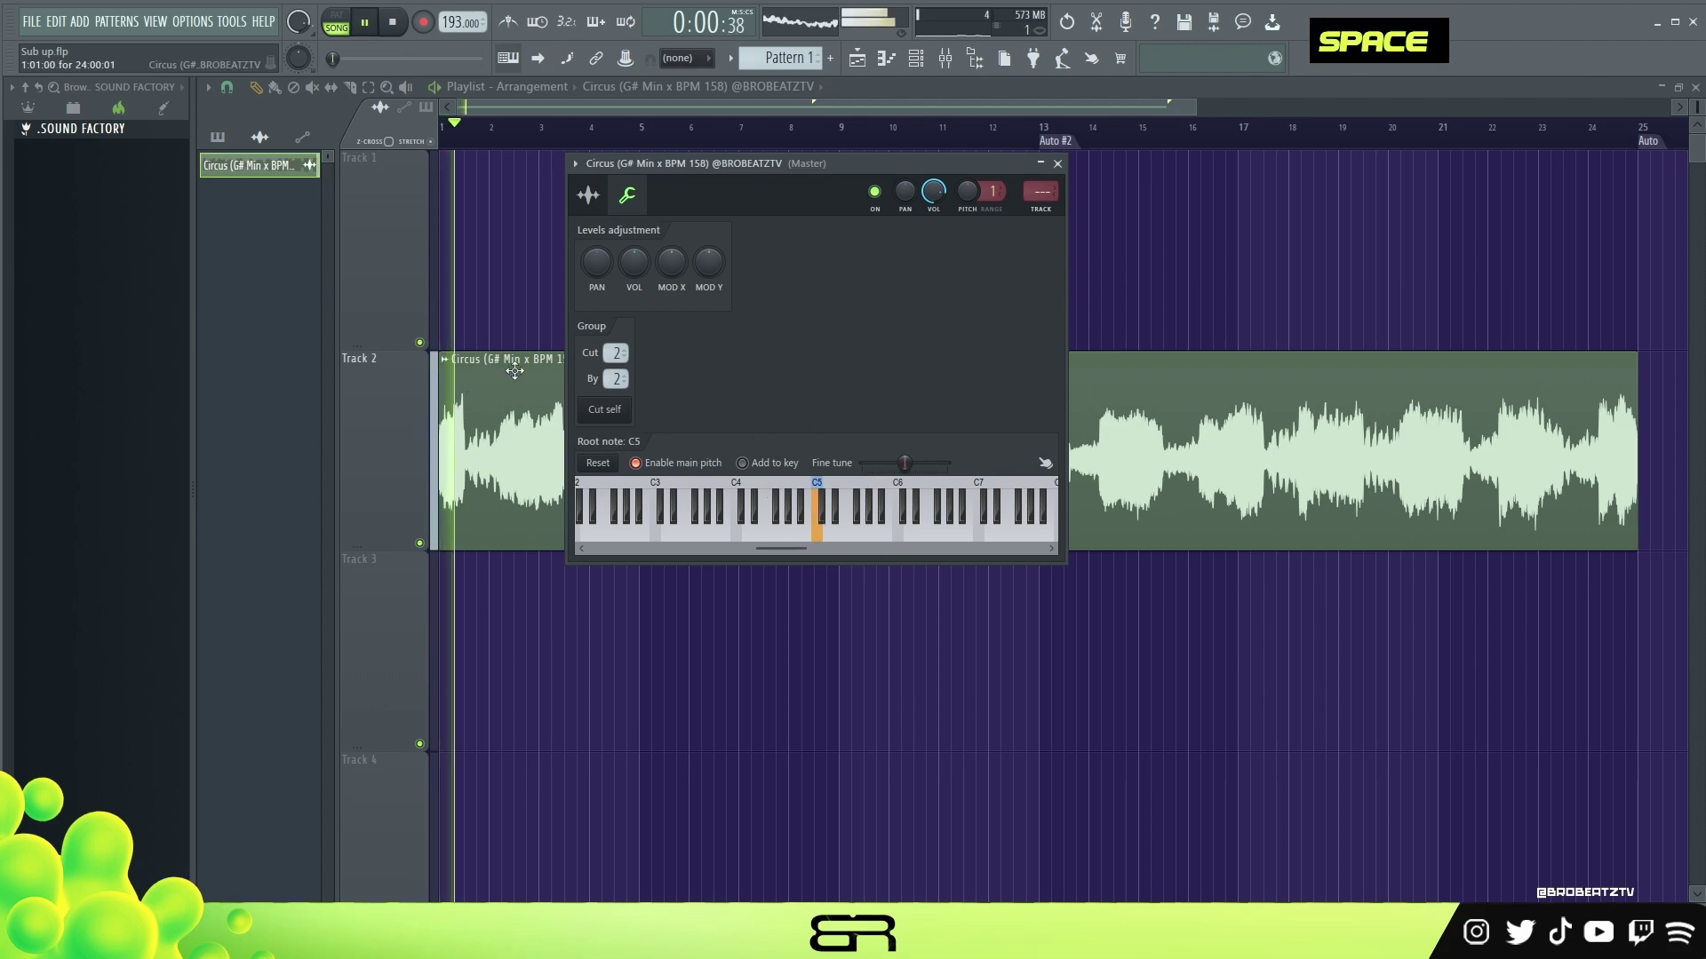
key("space")
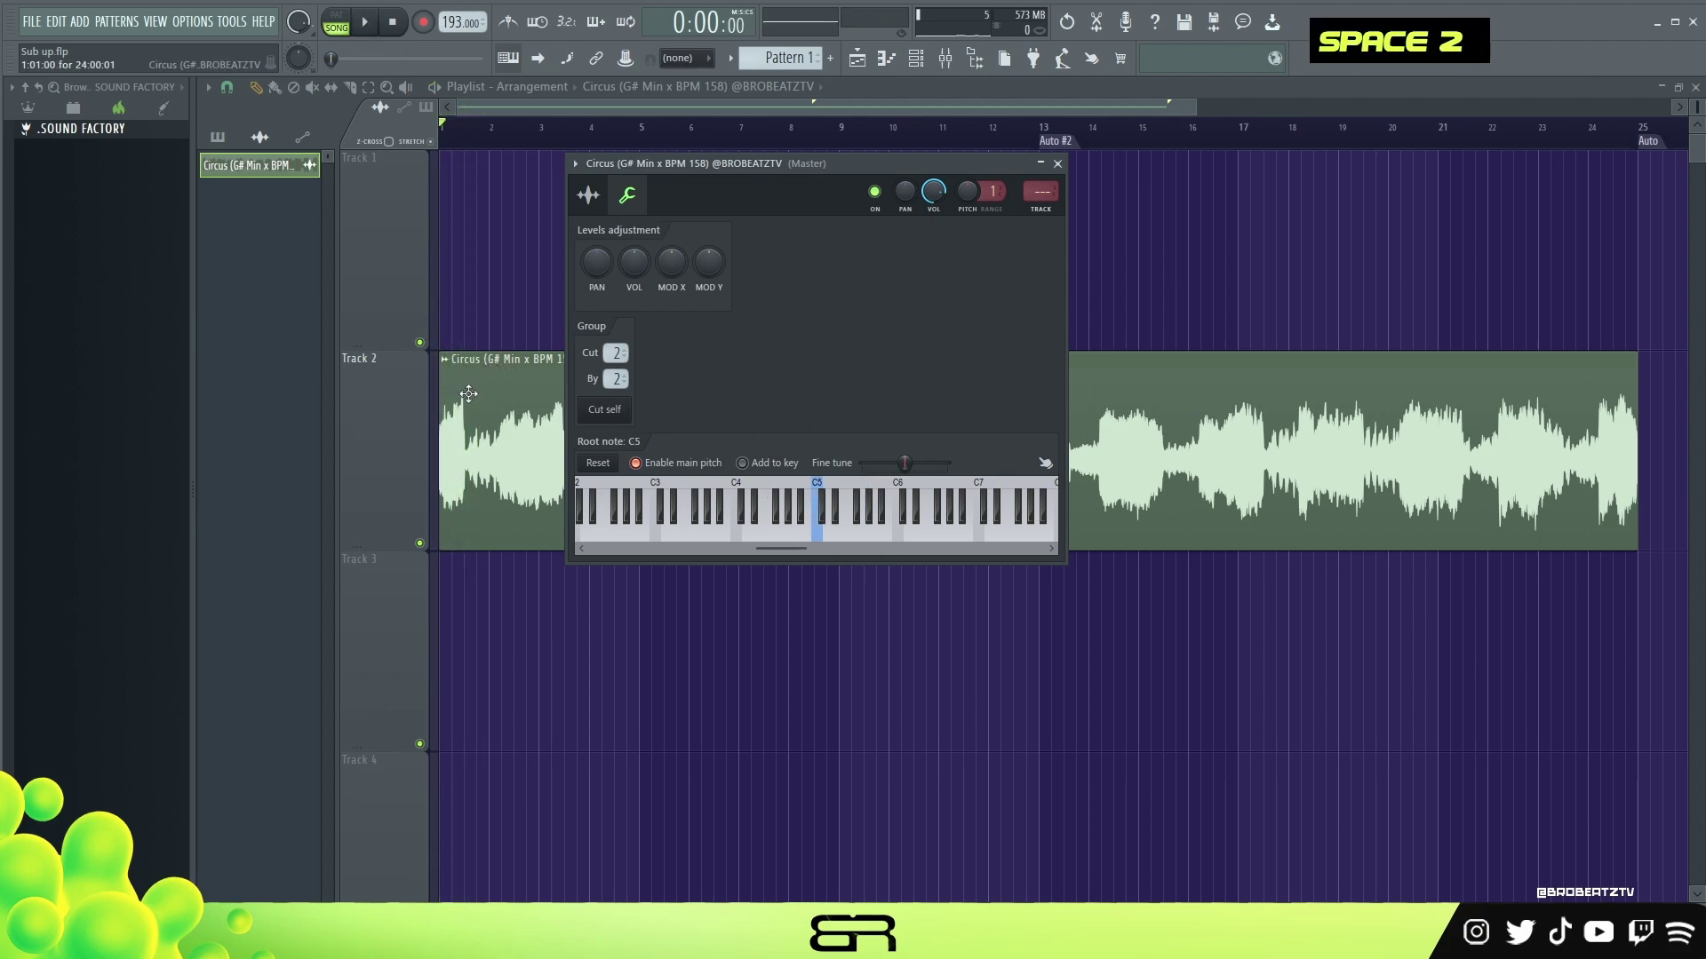
Step: Set the Circus channel's root note to G#4 and audition the clip
right_click(792, 520)
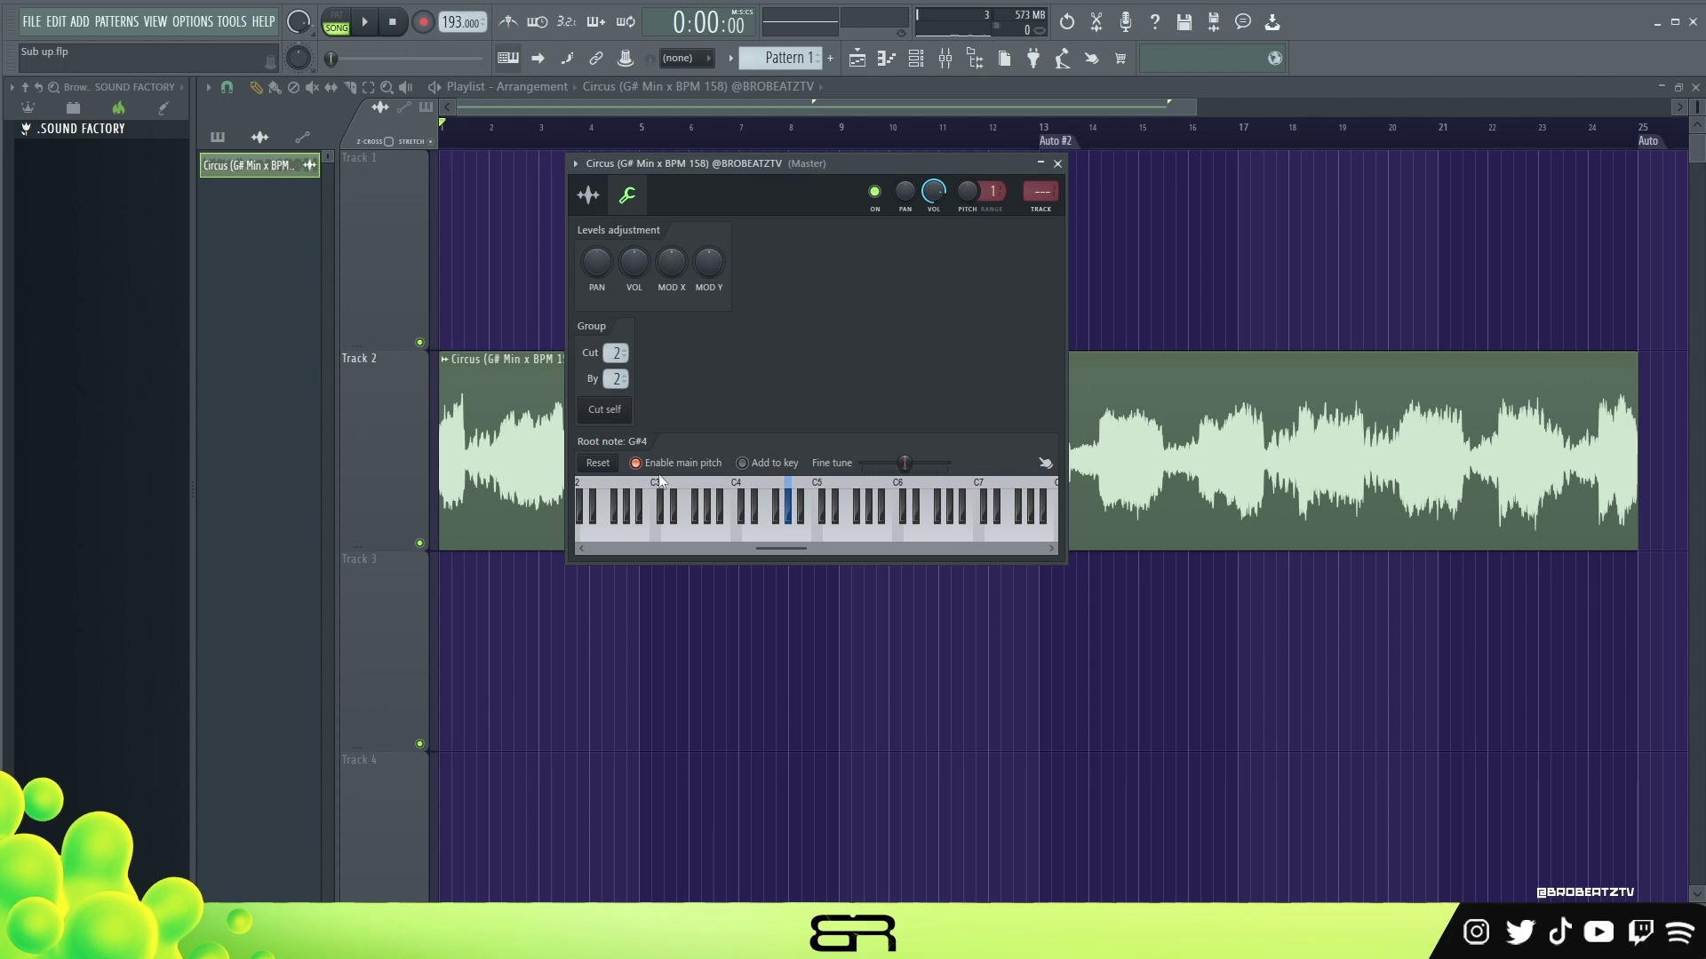
key("space")
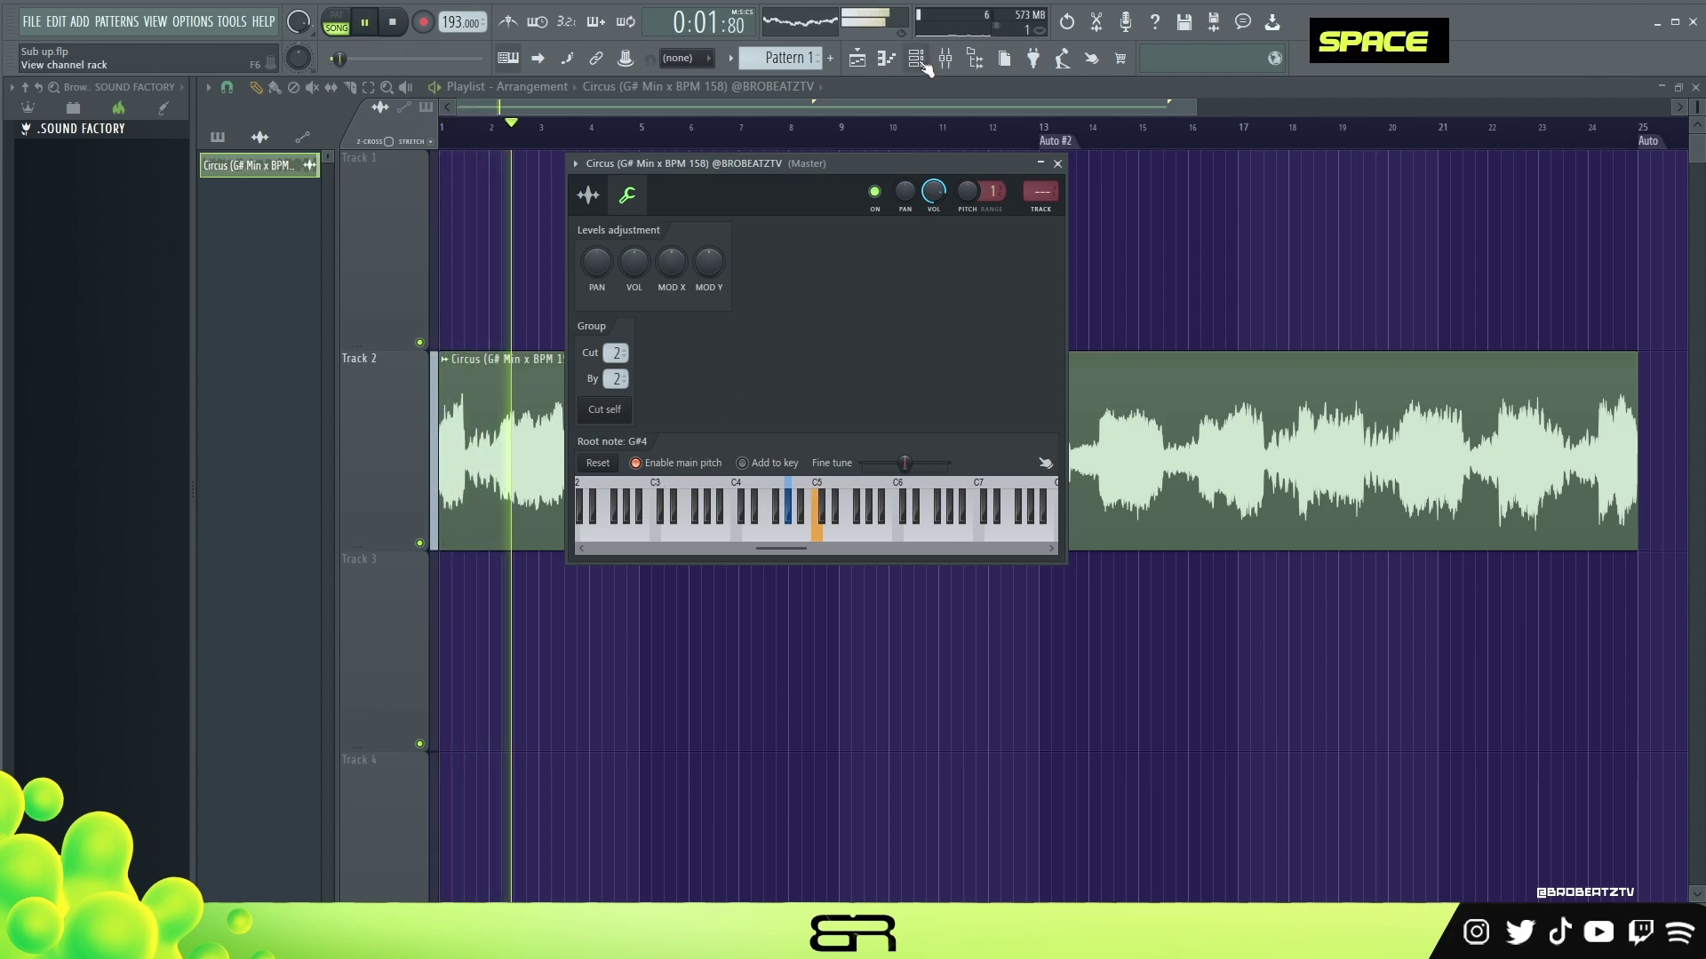
key("space")
Step: Enter eight consecutive notes rising in semitones from C6 to G6 across bar 1 of the Circus channel's piano roll
left_click(915, 57)
right_click(680, 381)
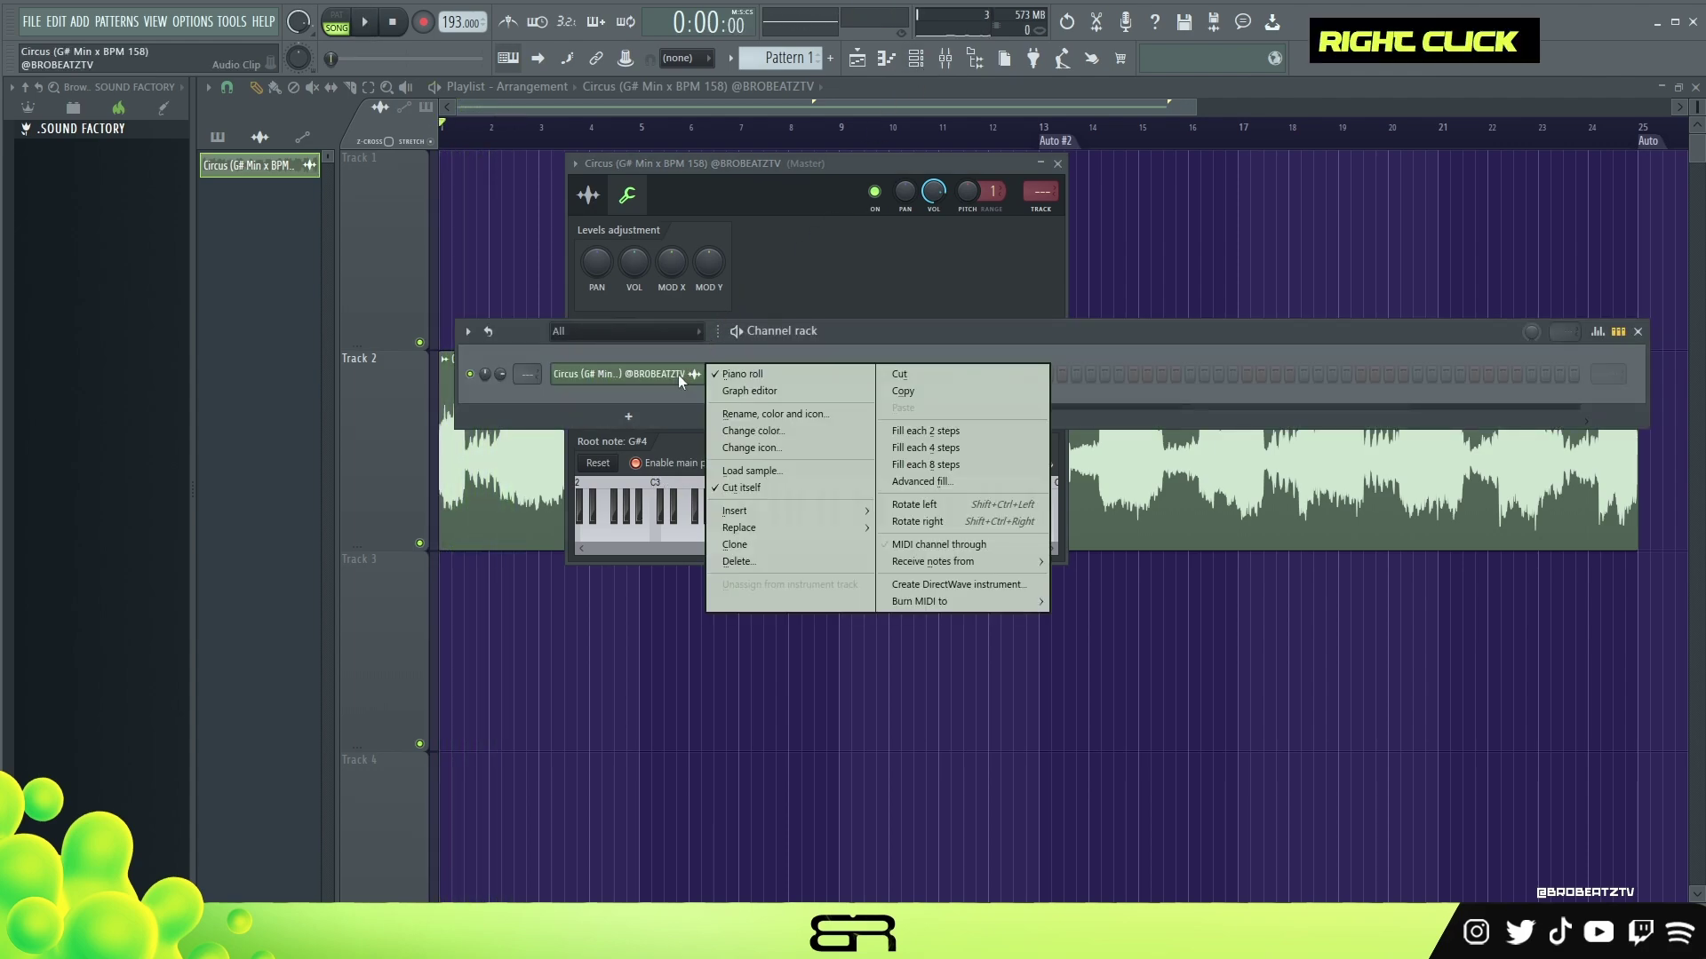
left_click(726, 377)
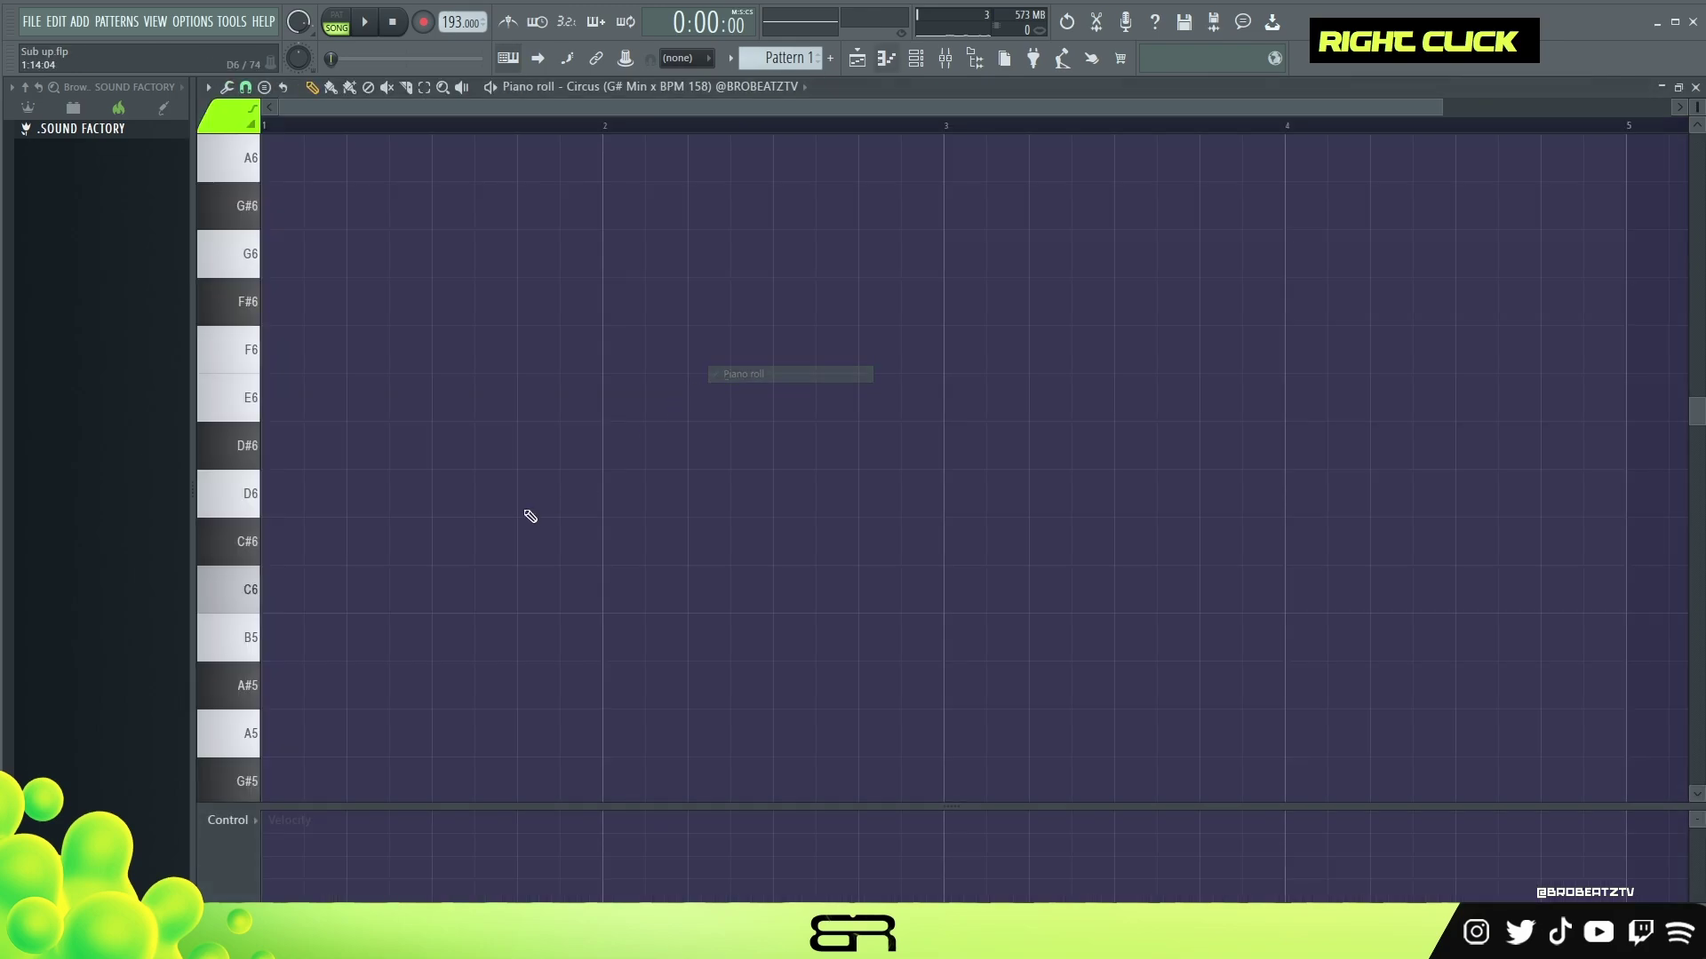
left_click(294, 602)
left_click(327, 544)
left_click(367, 494)
left_click(398, 446)
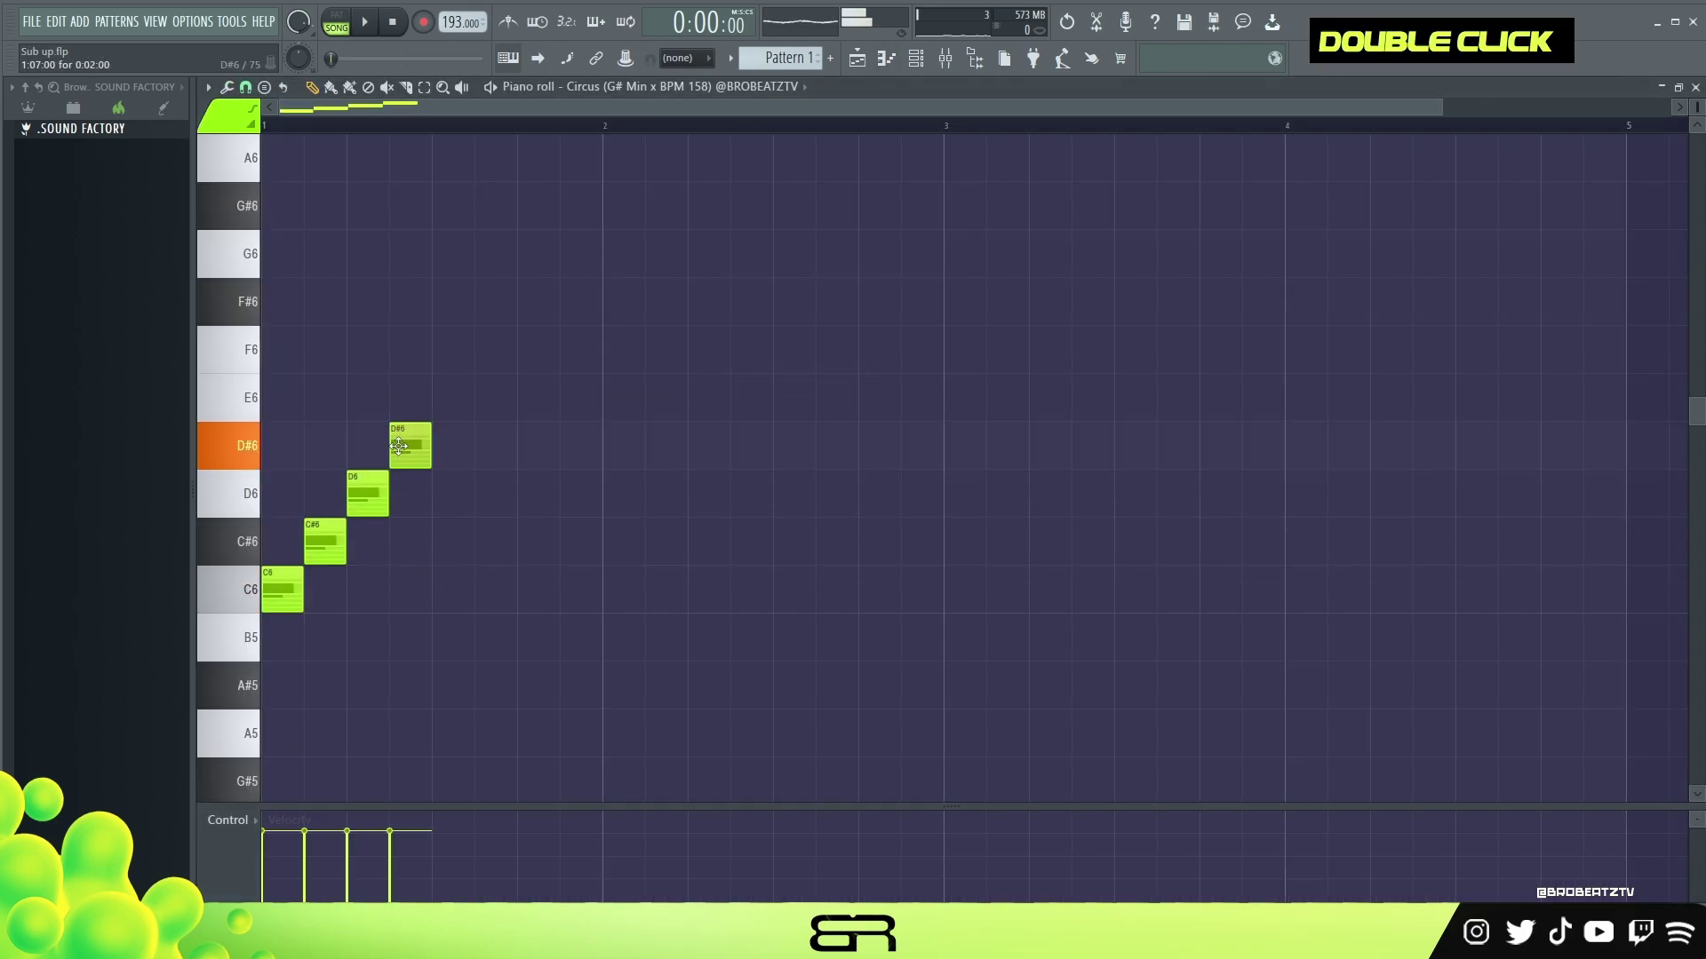
left_click(449, 398)
left_click(491, 350)
left_click(534, 302)
left_click(576, 254)
Step: Play back the ascending note run in pattern mode
key("space")
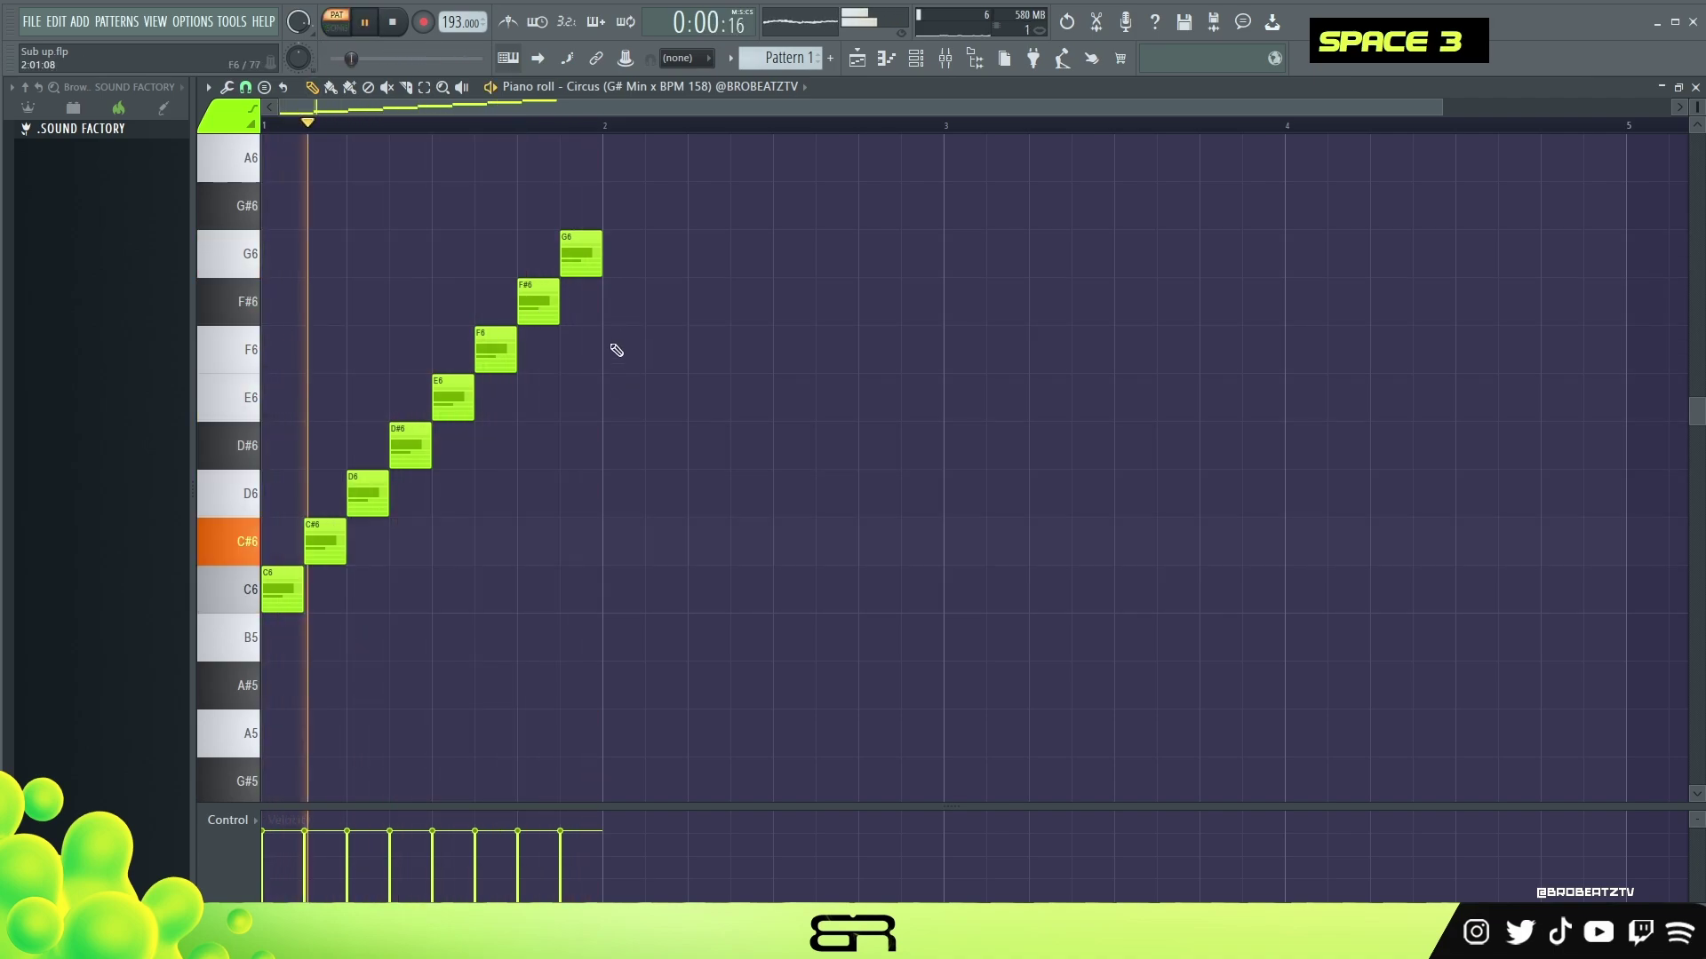
key("space")
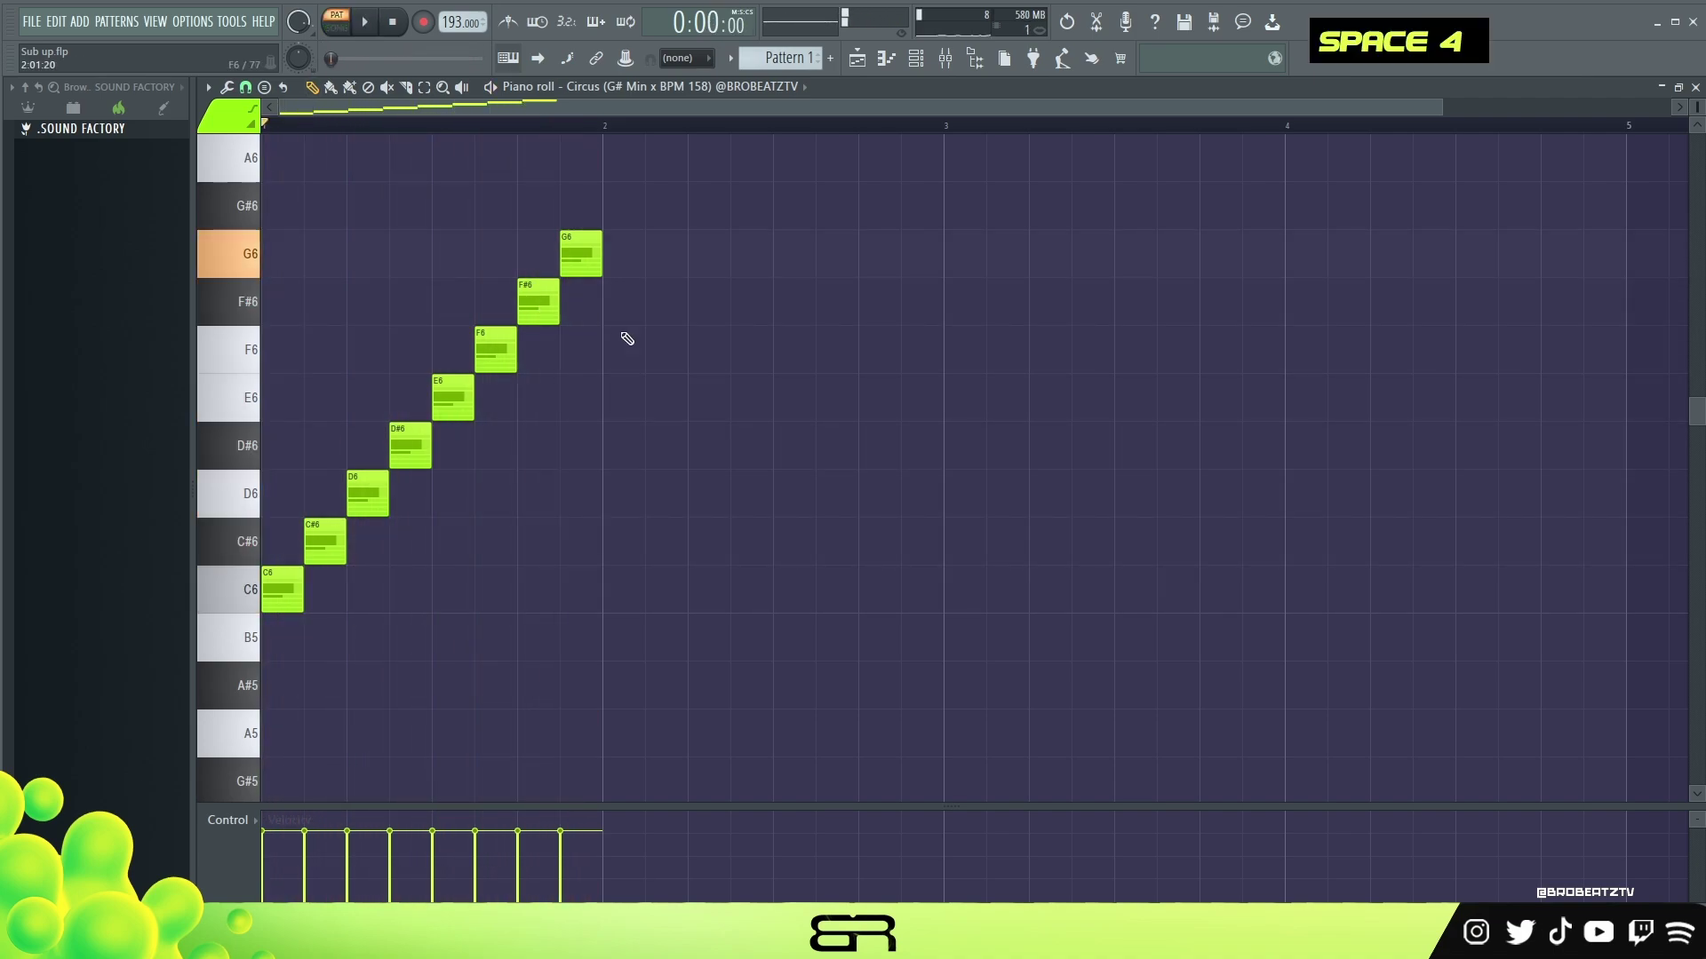
double_click(368, 19)
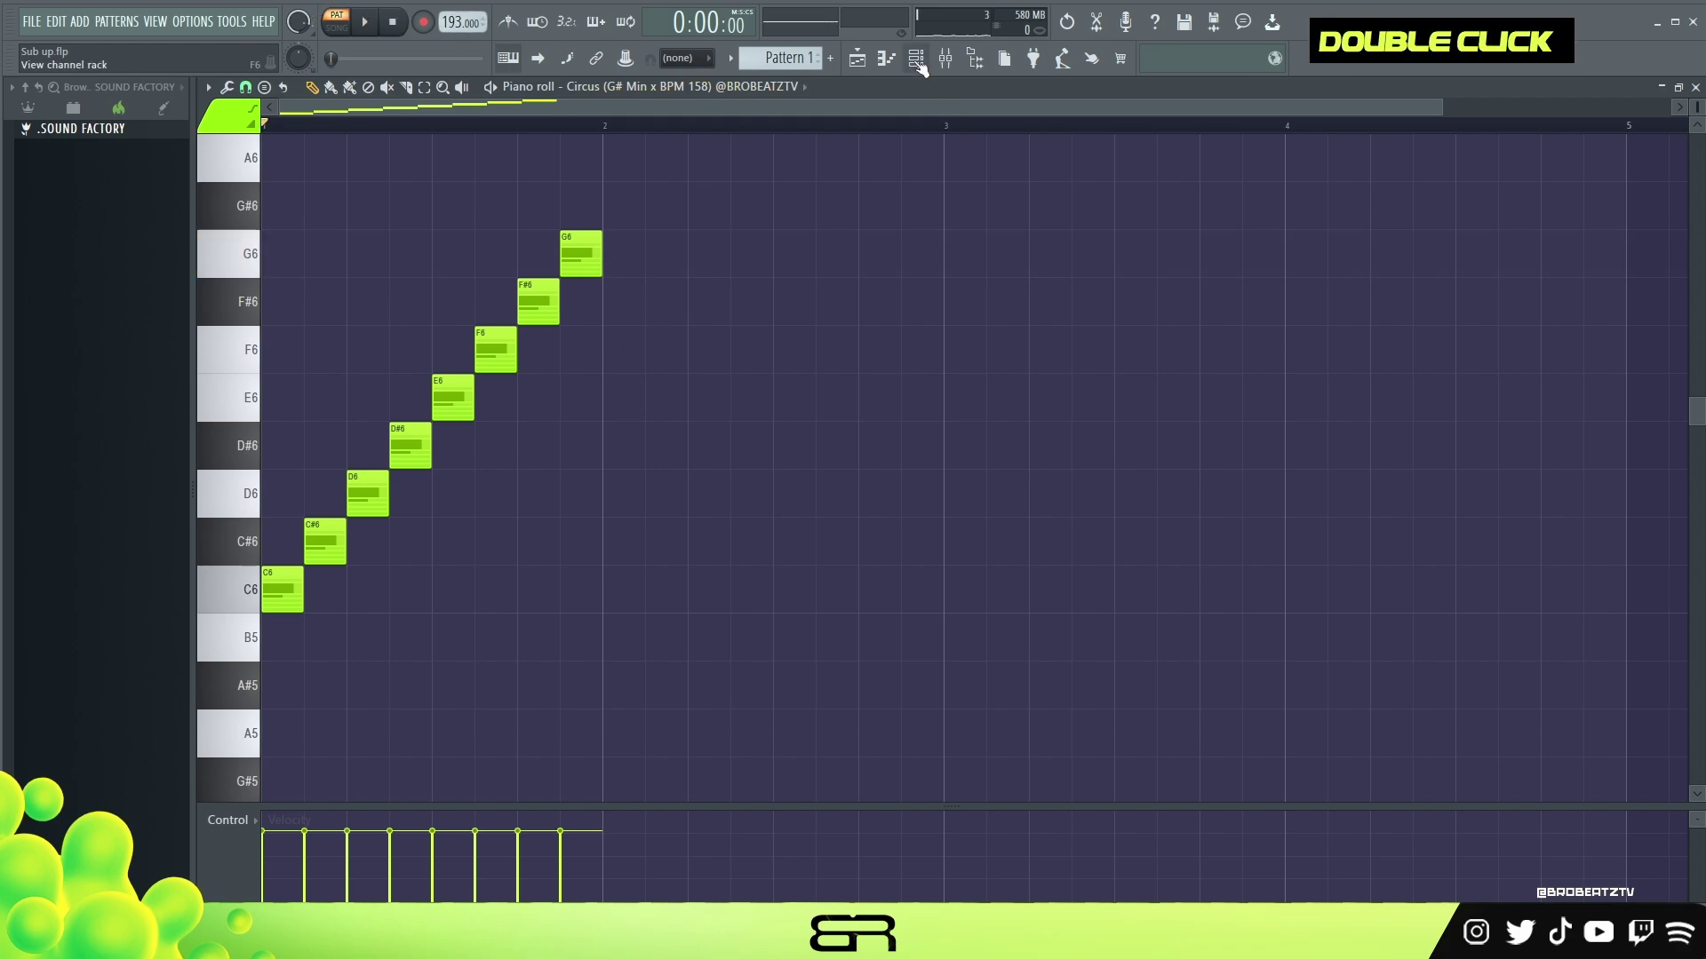